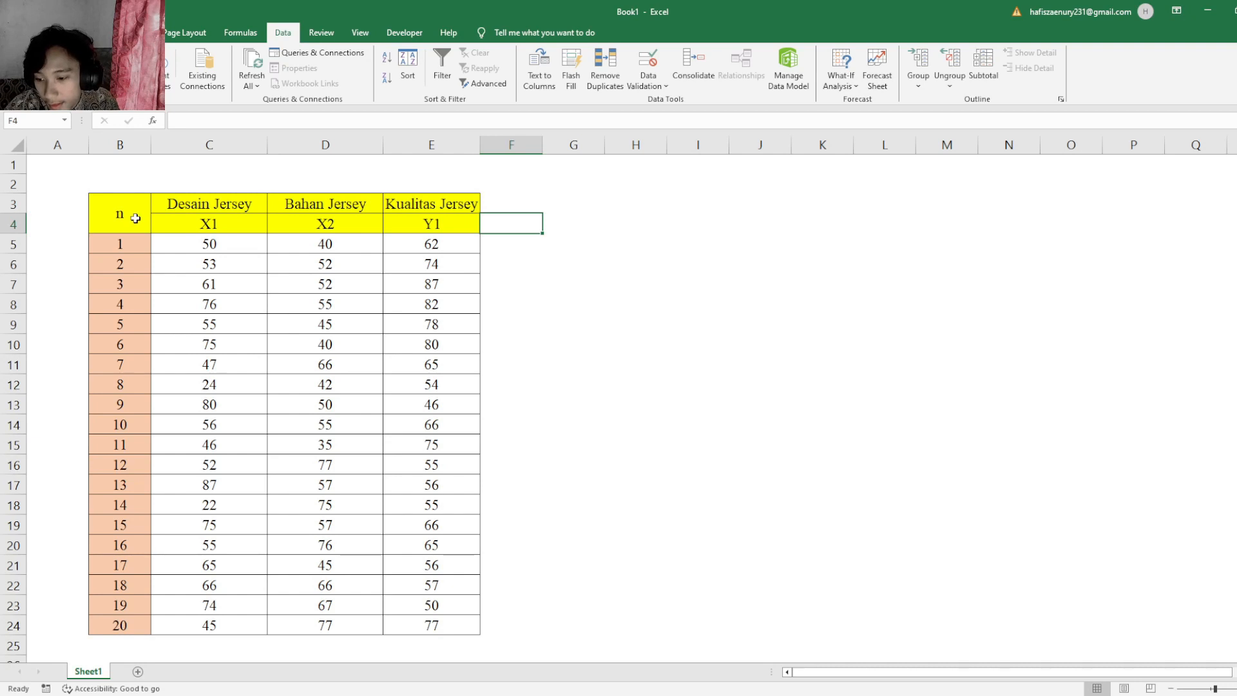
- Examine the jersey data table's sample numbers and its Desain Jersey (X1), Bahan Jersey (X2) and Kualitas Jersey (Y1) columns
click(138, 622)
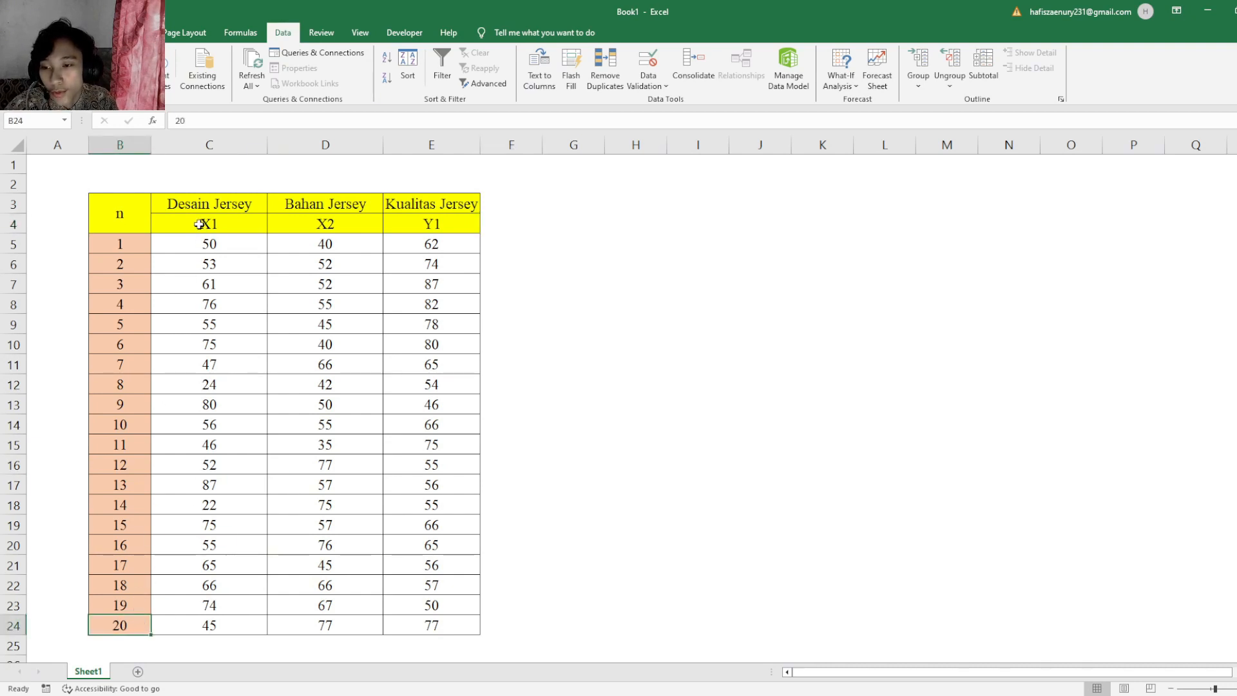
click(208, 205)
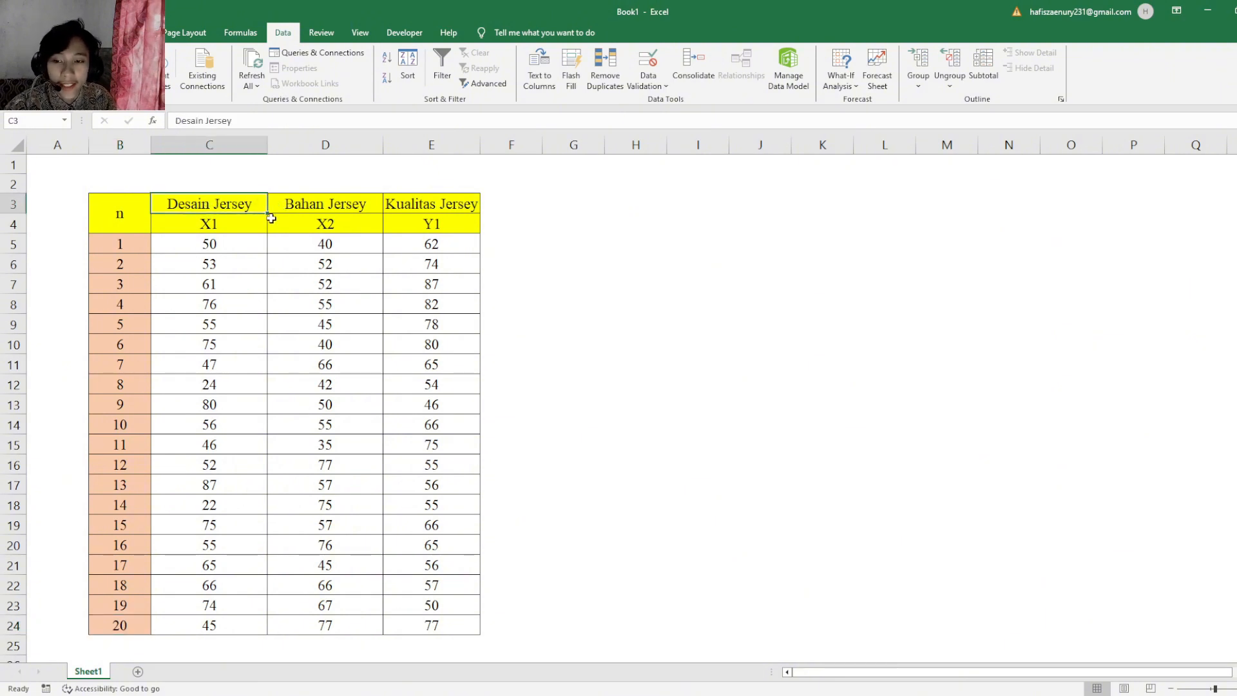
click(305, 209)
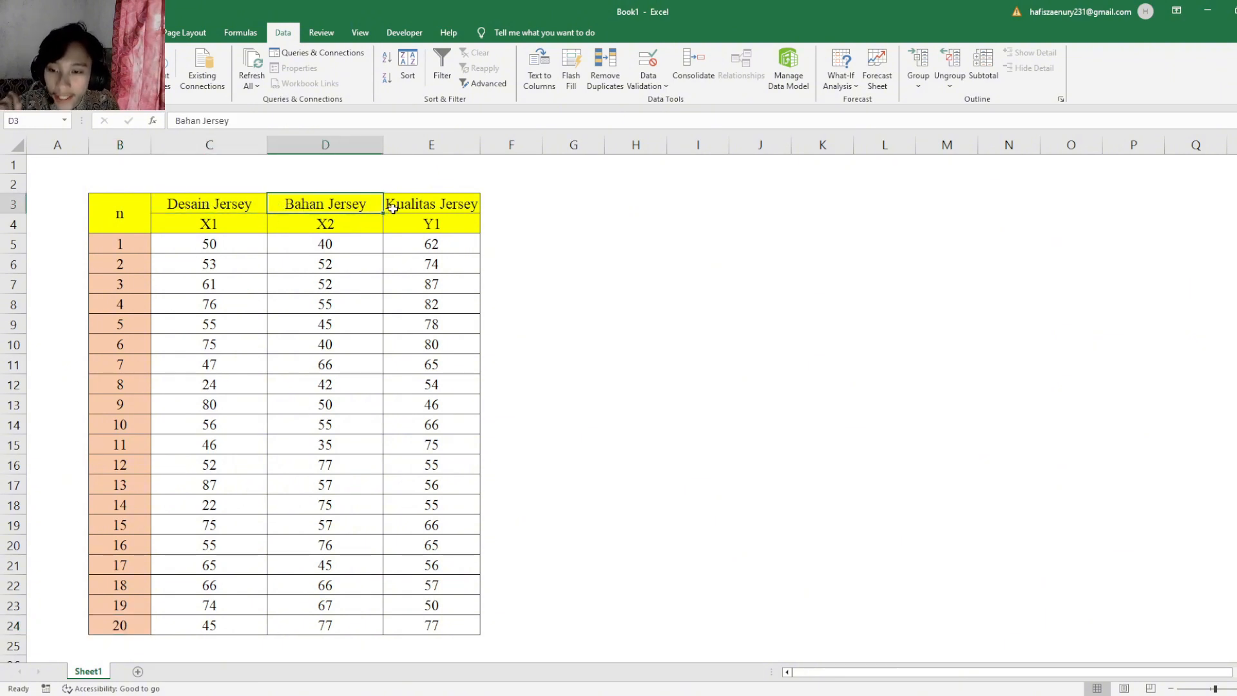
click(447, 204)
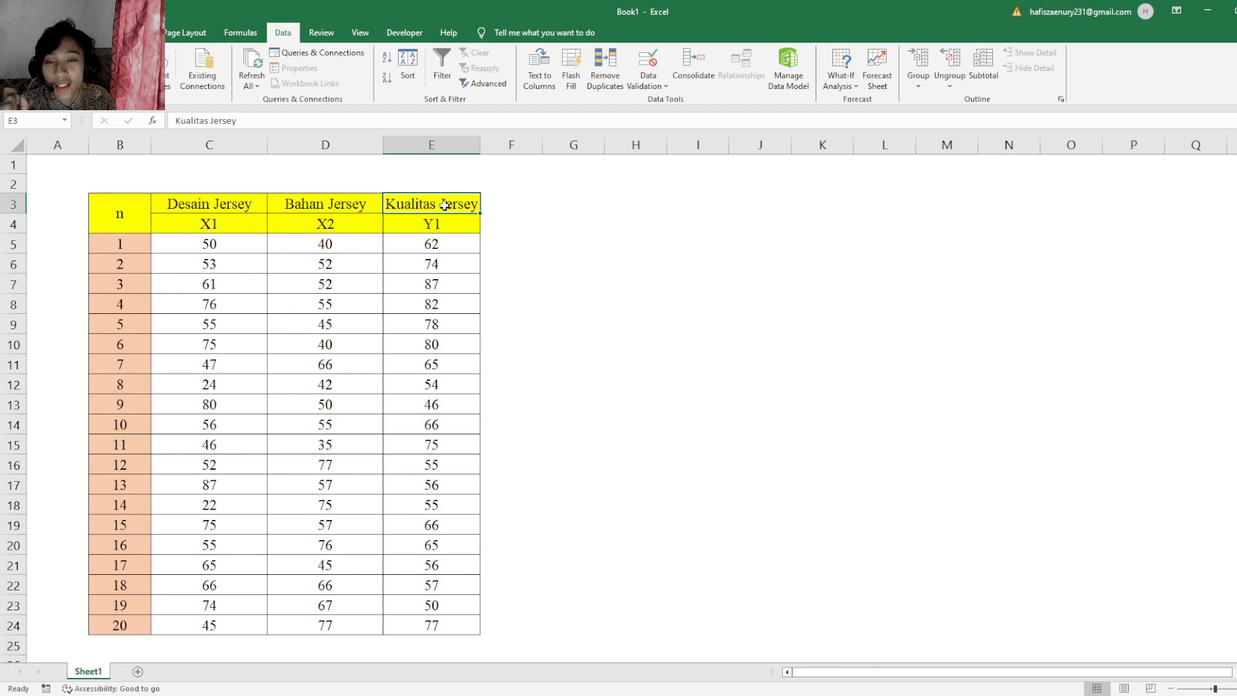
click(432, 227)
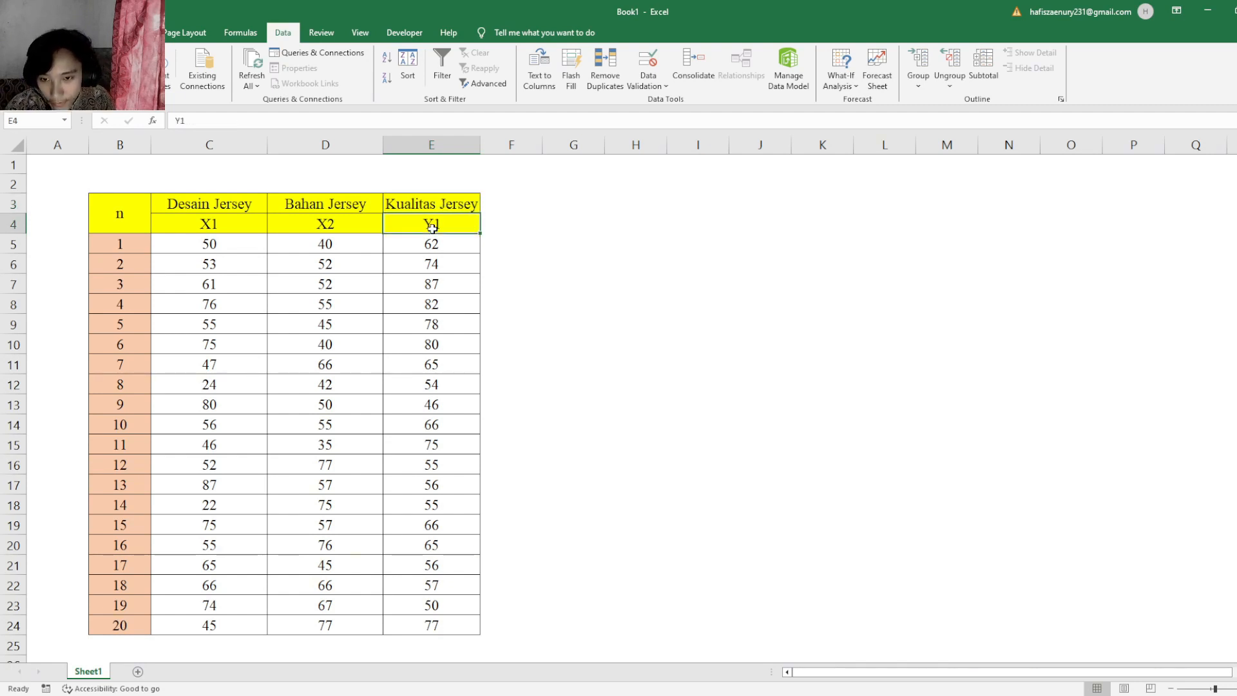
click(548, 244)
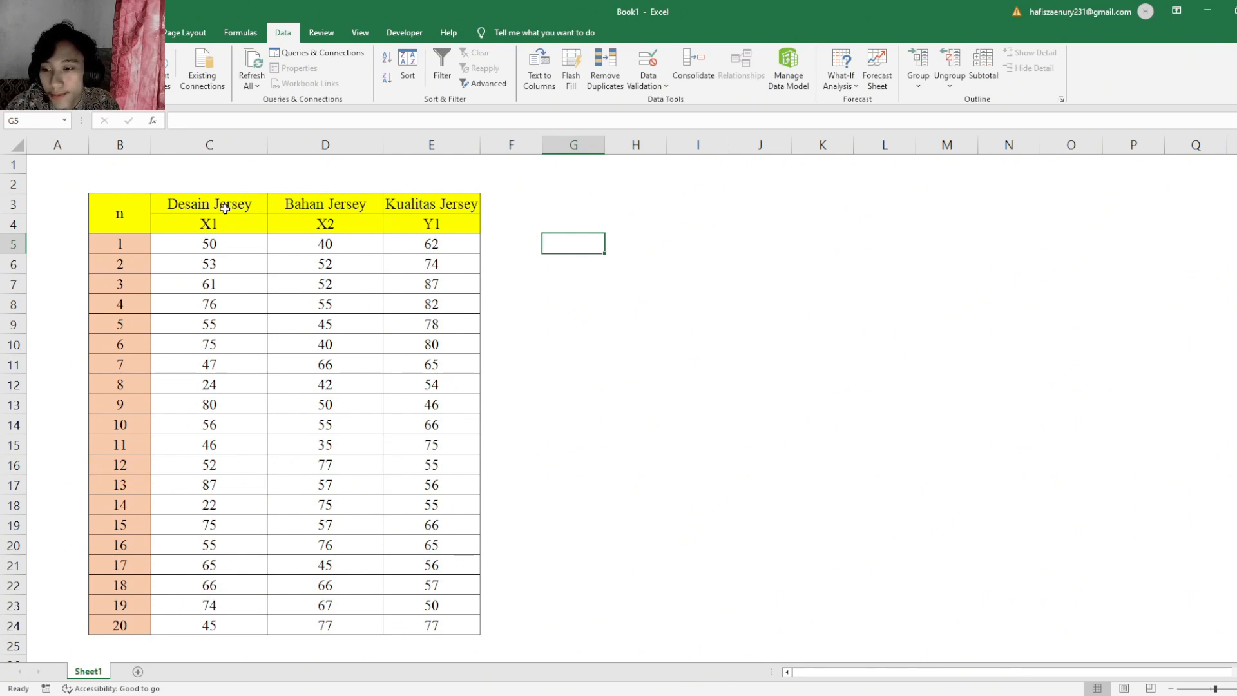
click(225, 208)
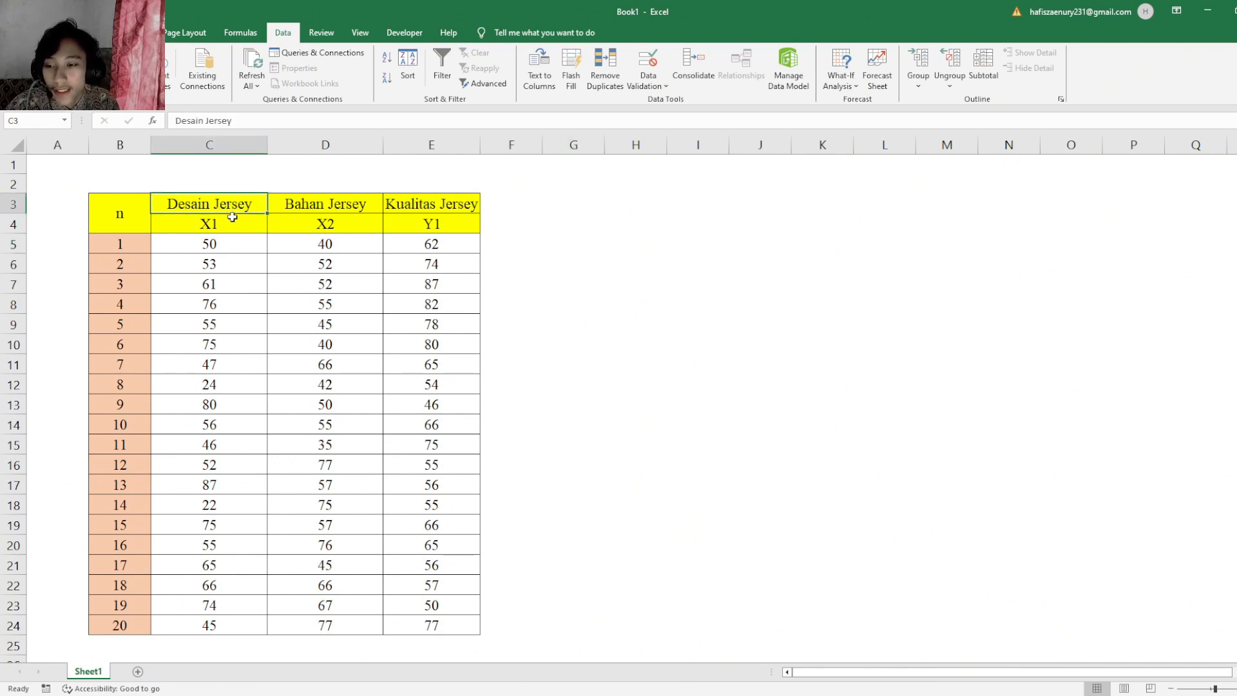
click(233, 225)
click(236, 209)
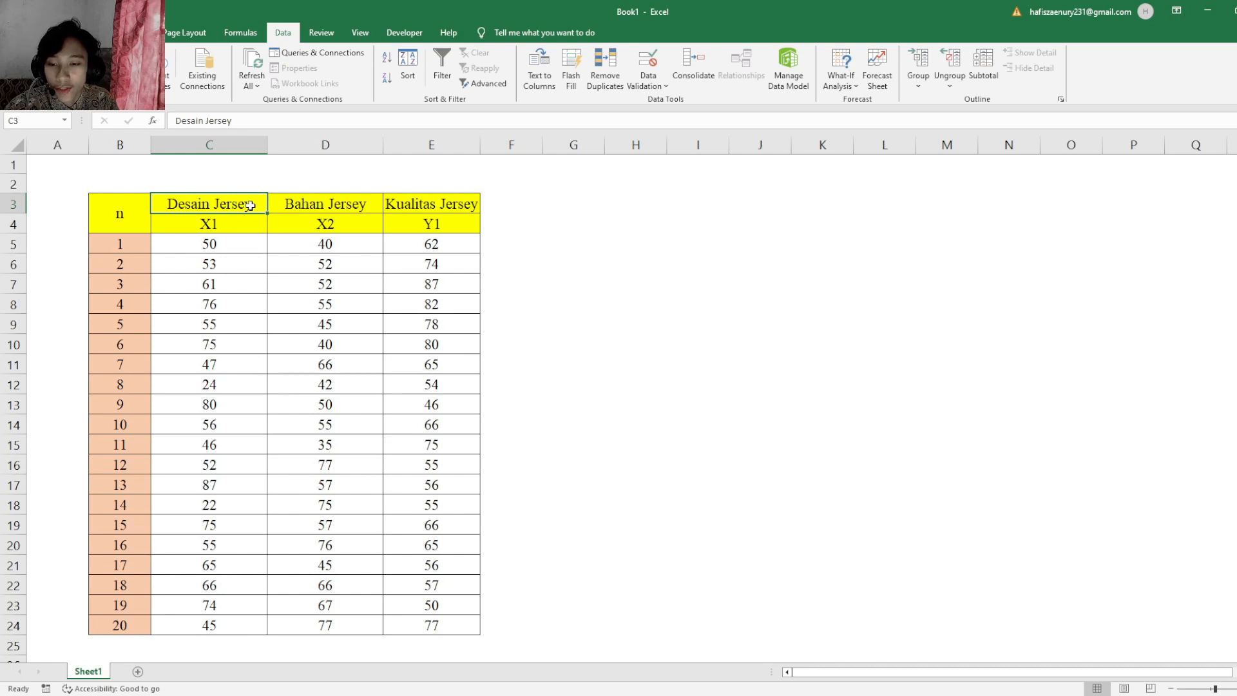
click(404, 204)
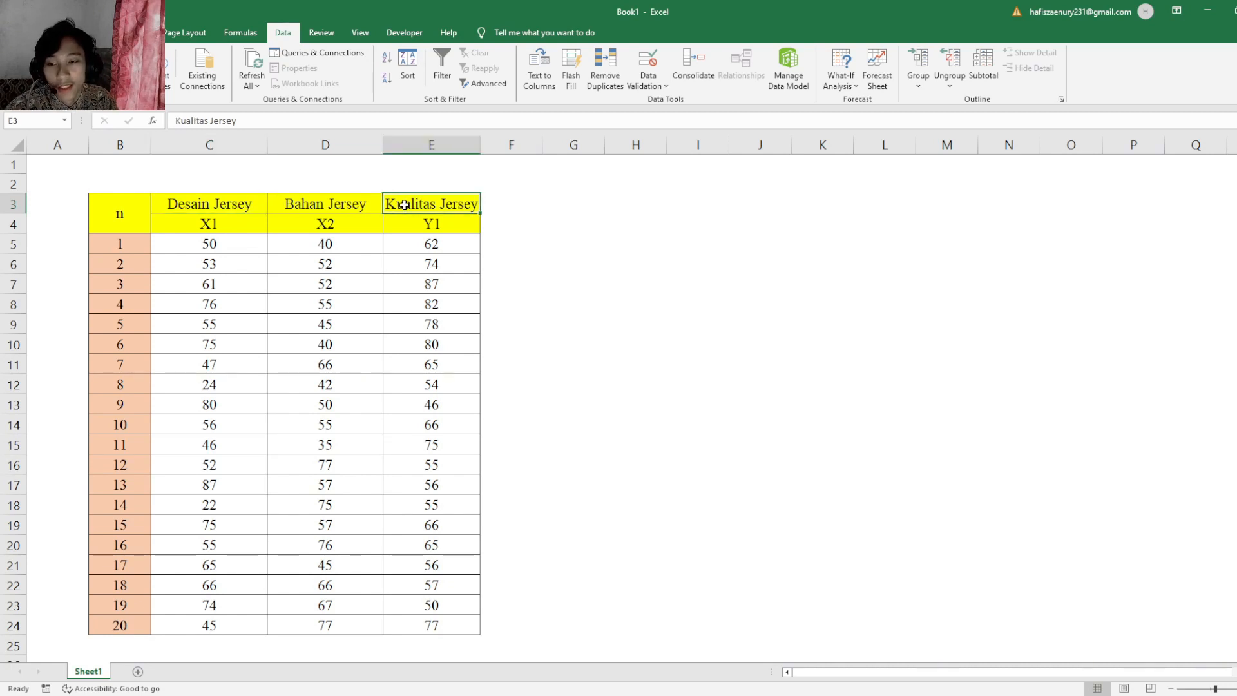
click(358, 205)
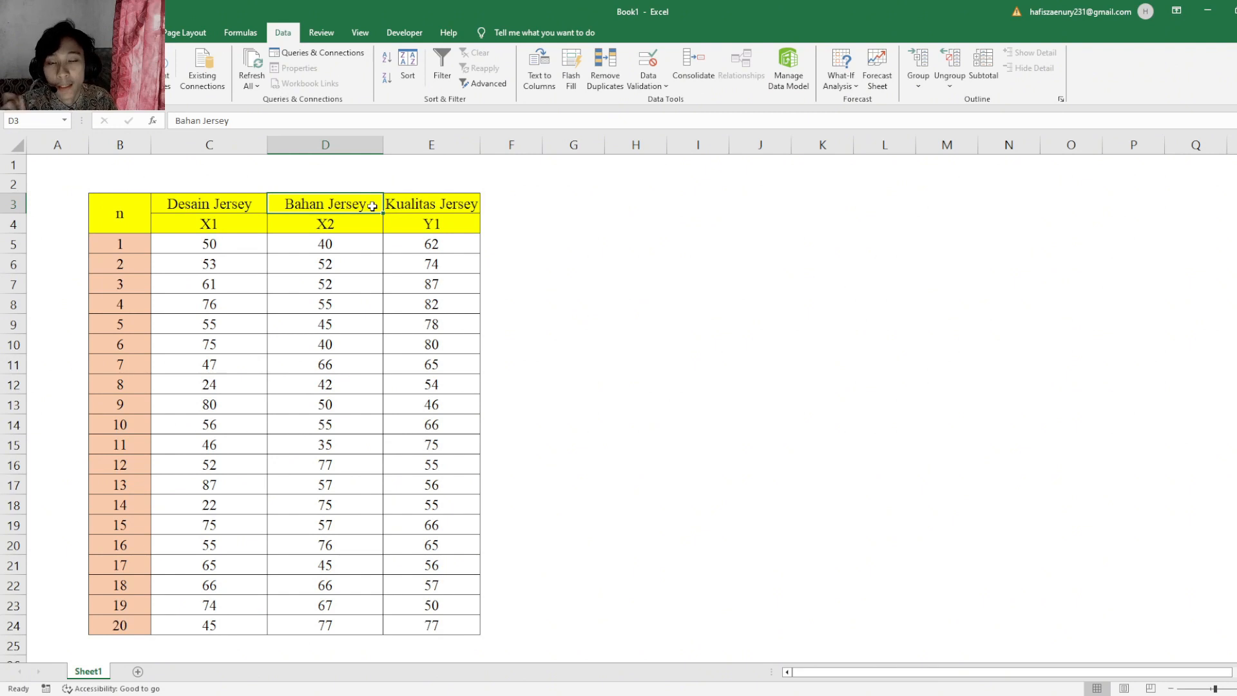
click(421, 207)
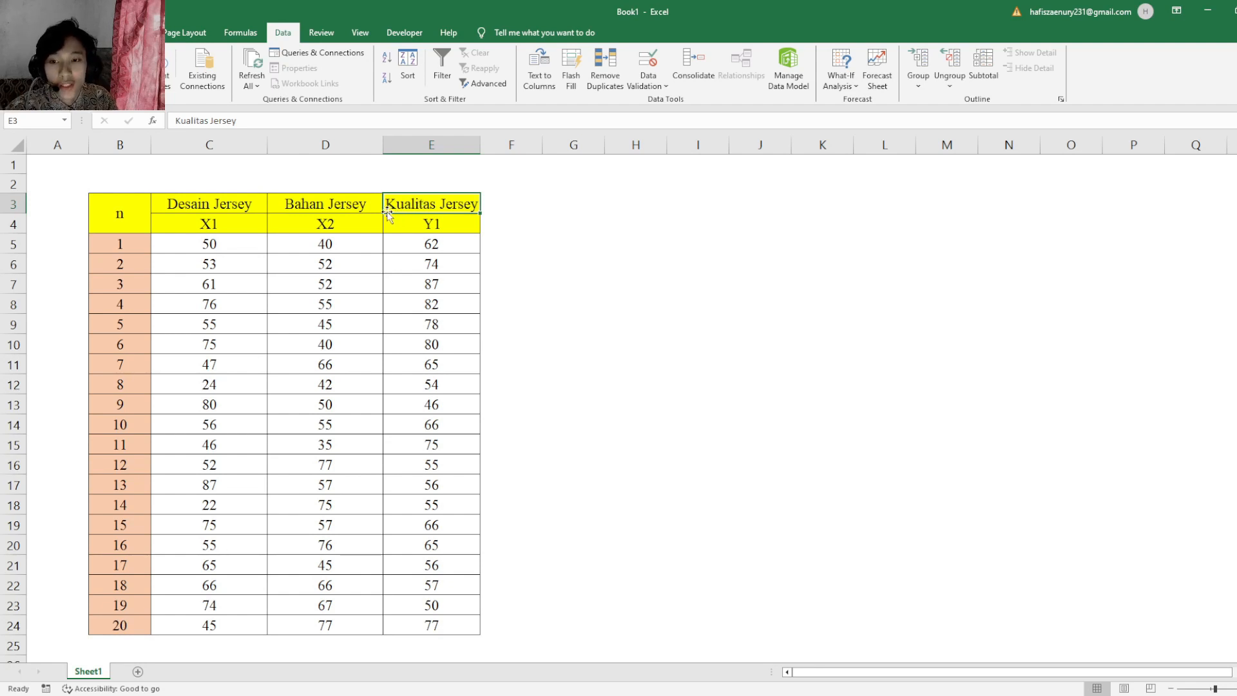
drag(239, 204, 274, 216)
click(237, 219)
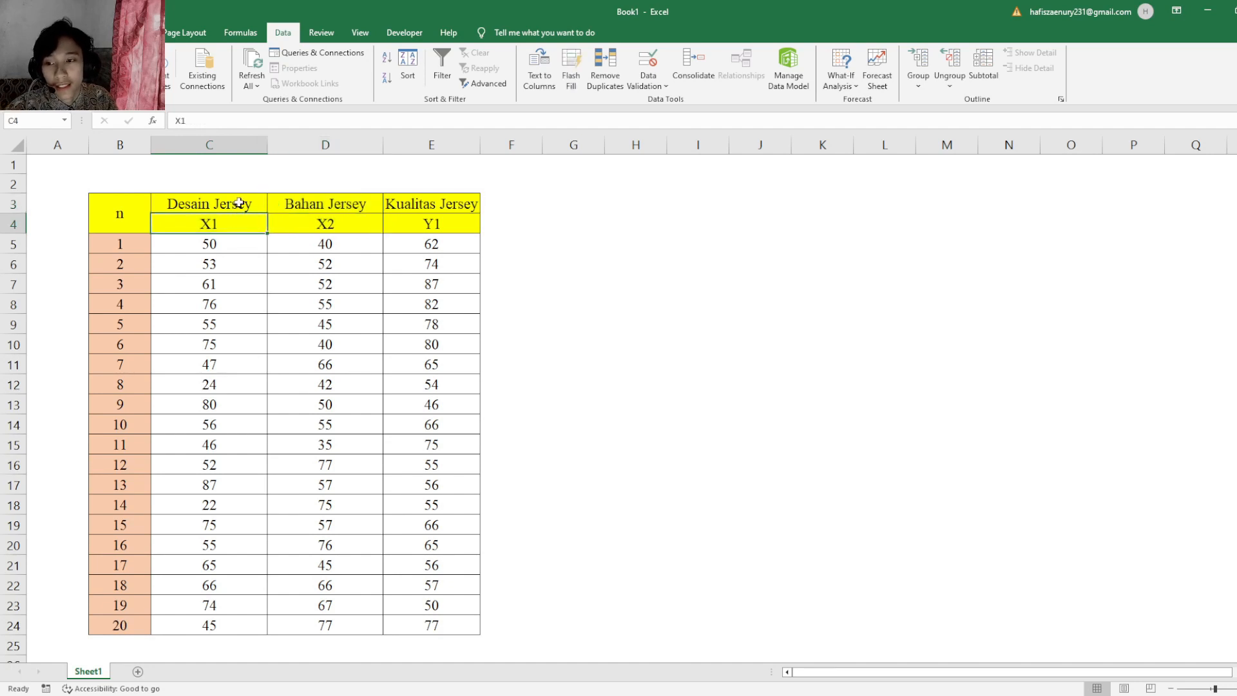
click(274, 203)
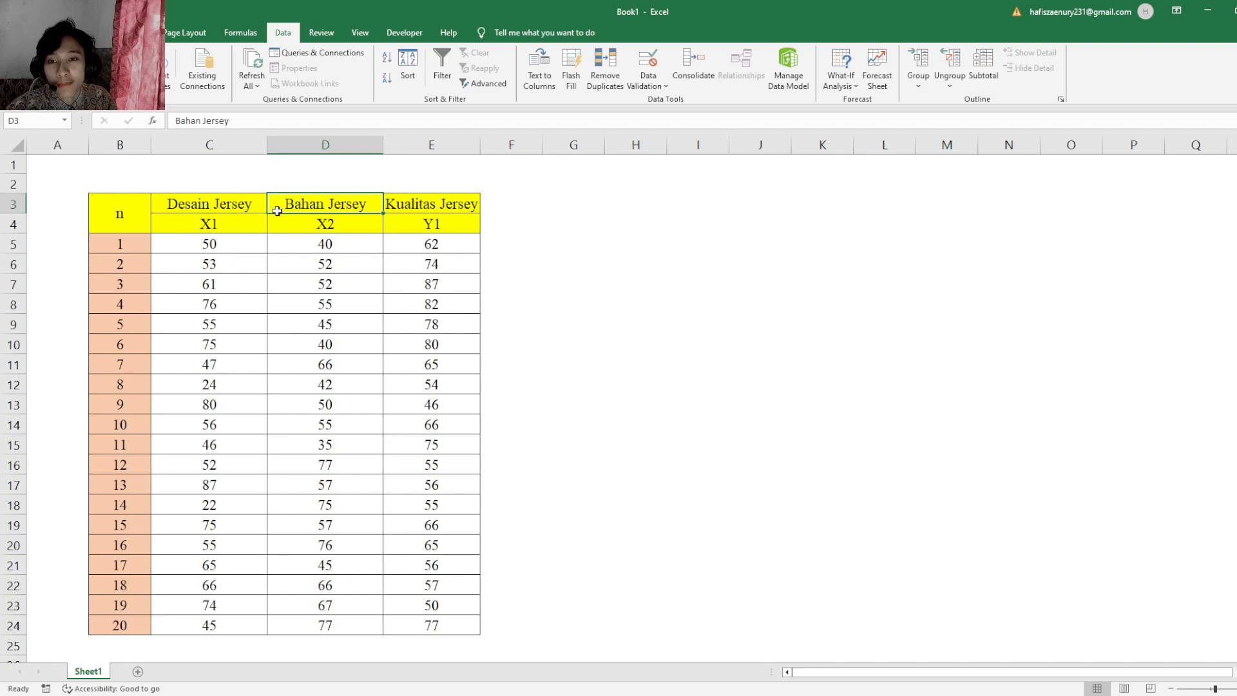
click(437, 210)
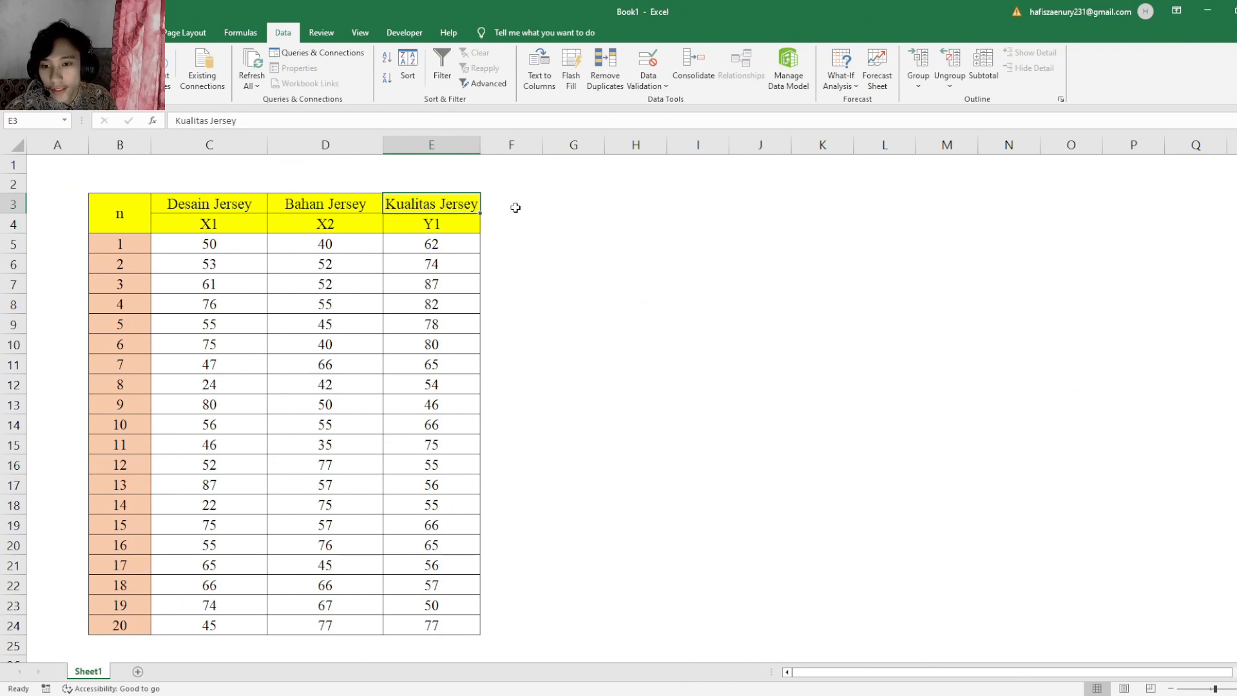
click(587, 218)
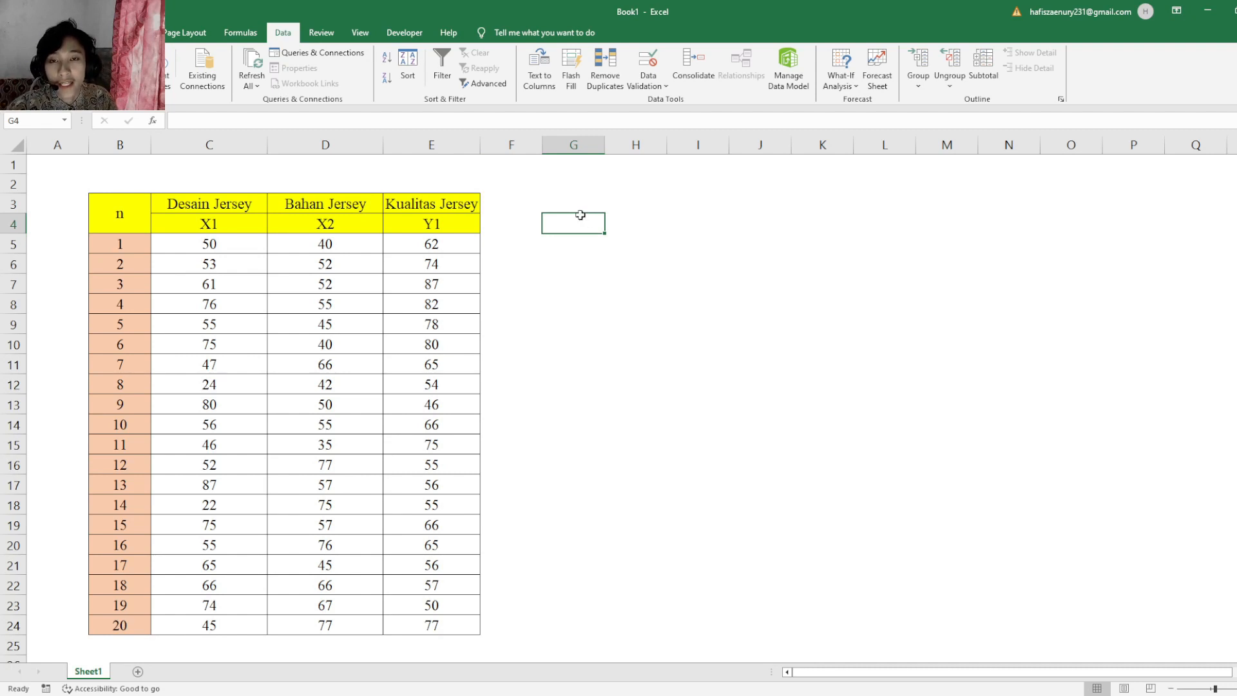
click(525, 224)
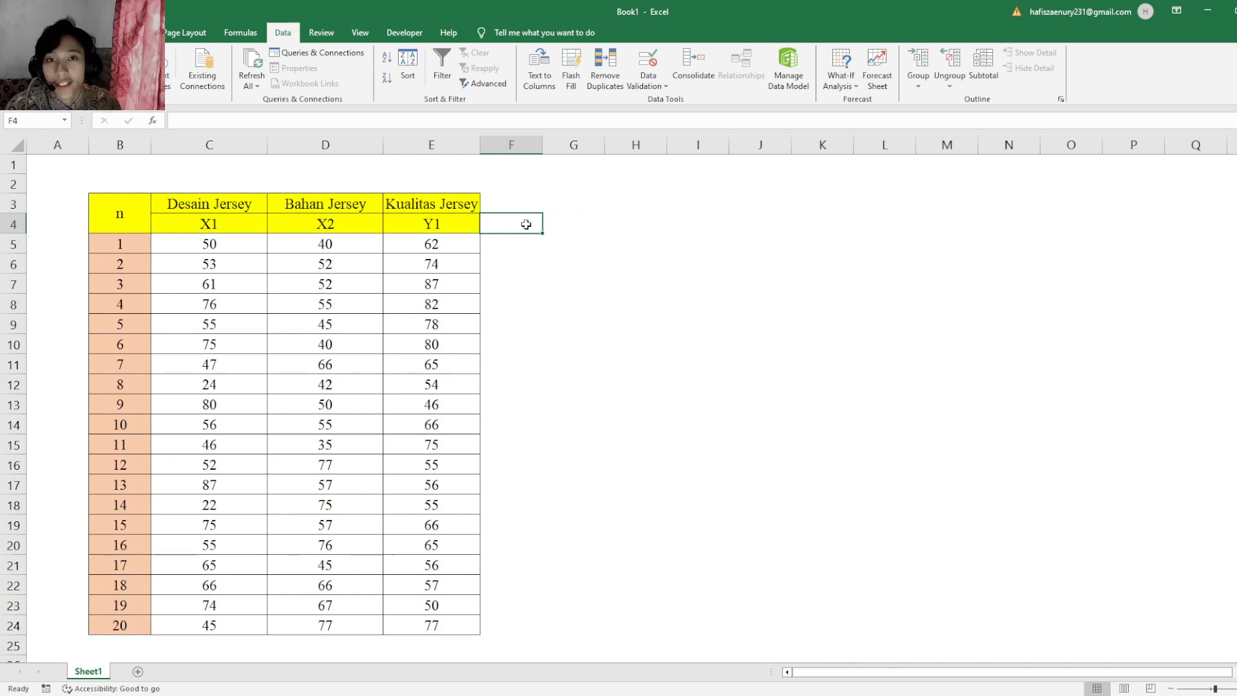
click(576, 257)
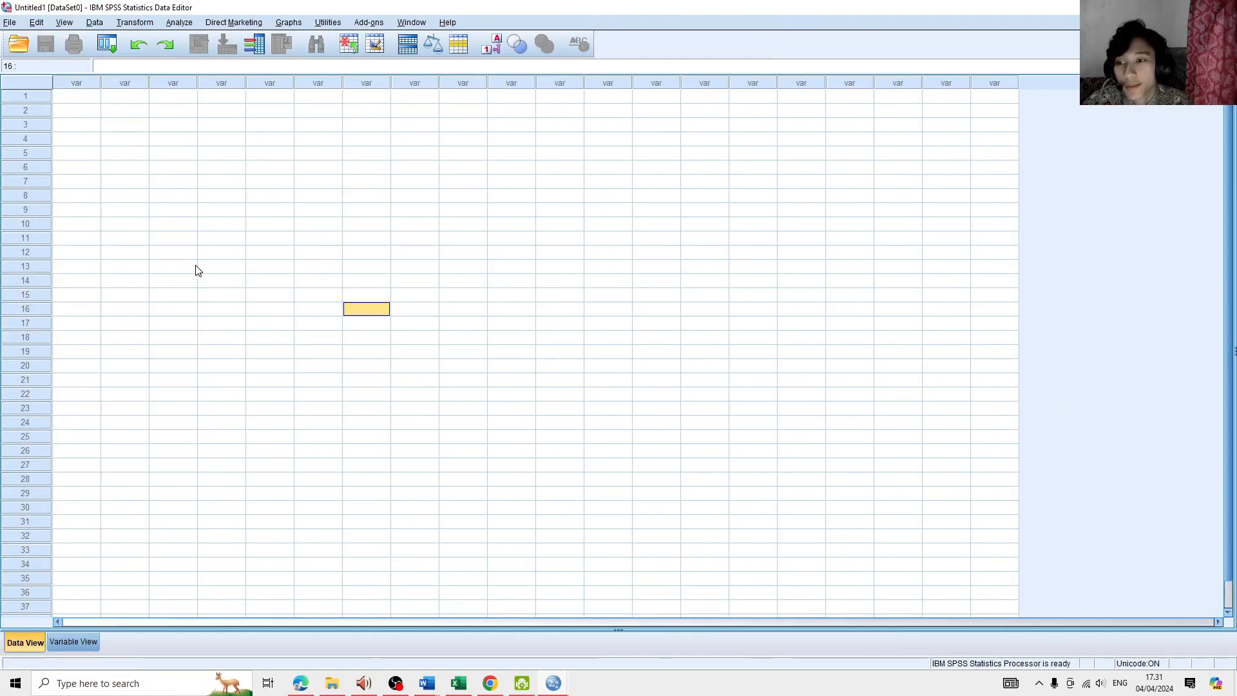
- Switch to the Excel workbook and copy the X1, X2 and Y1 values in C5:E24, without the headers
click(191, 266)
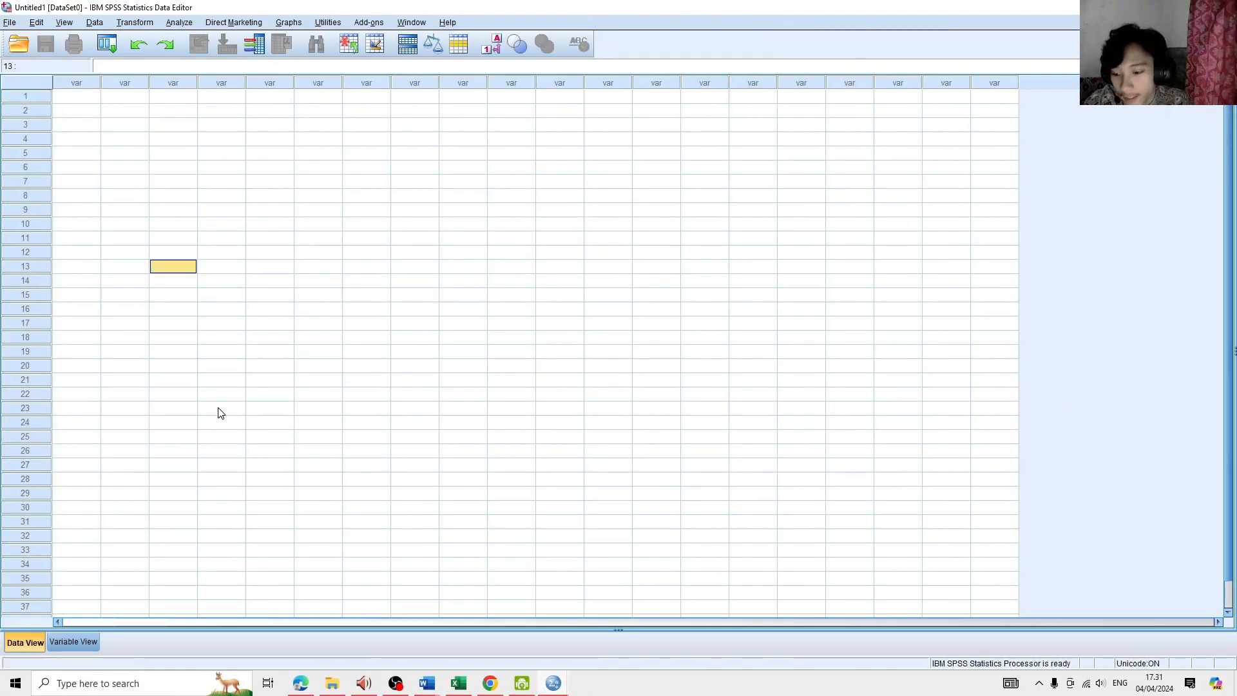
click(459, 683)
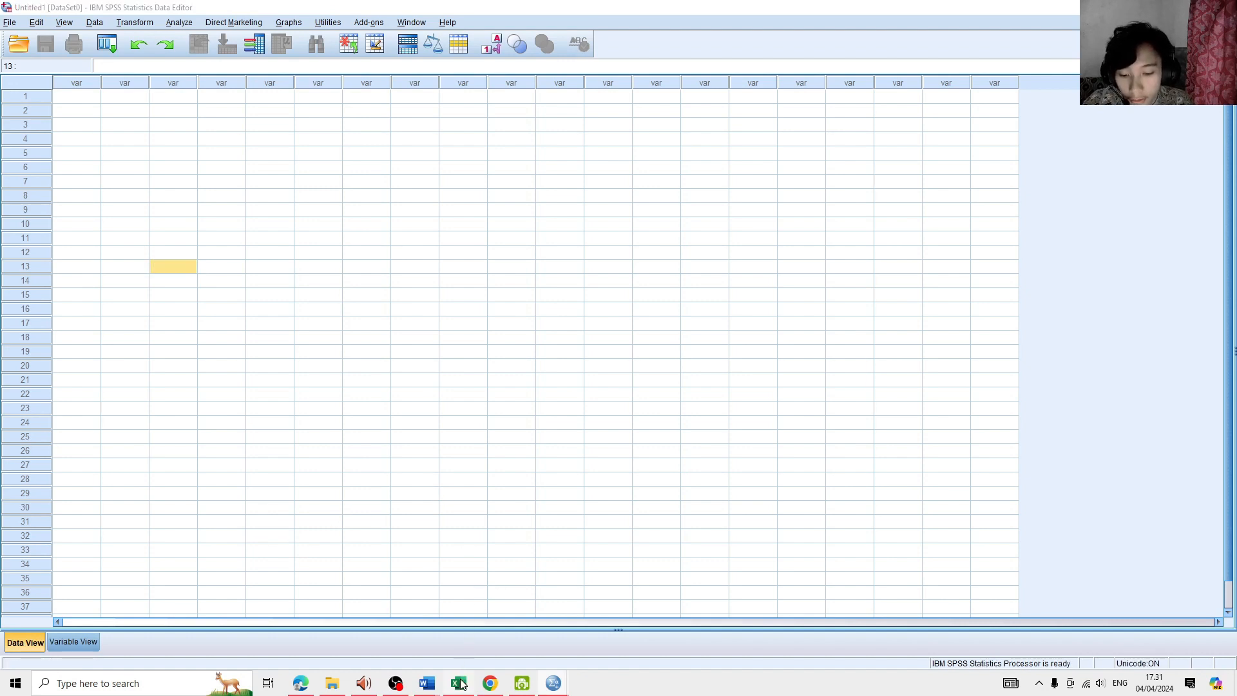
click(557, 358)
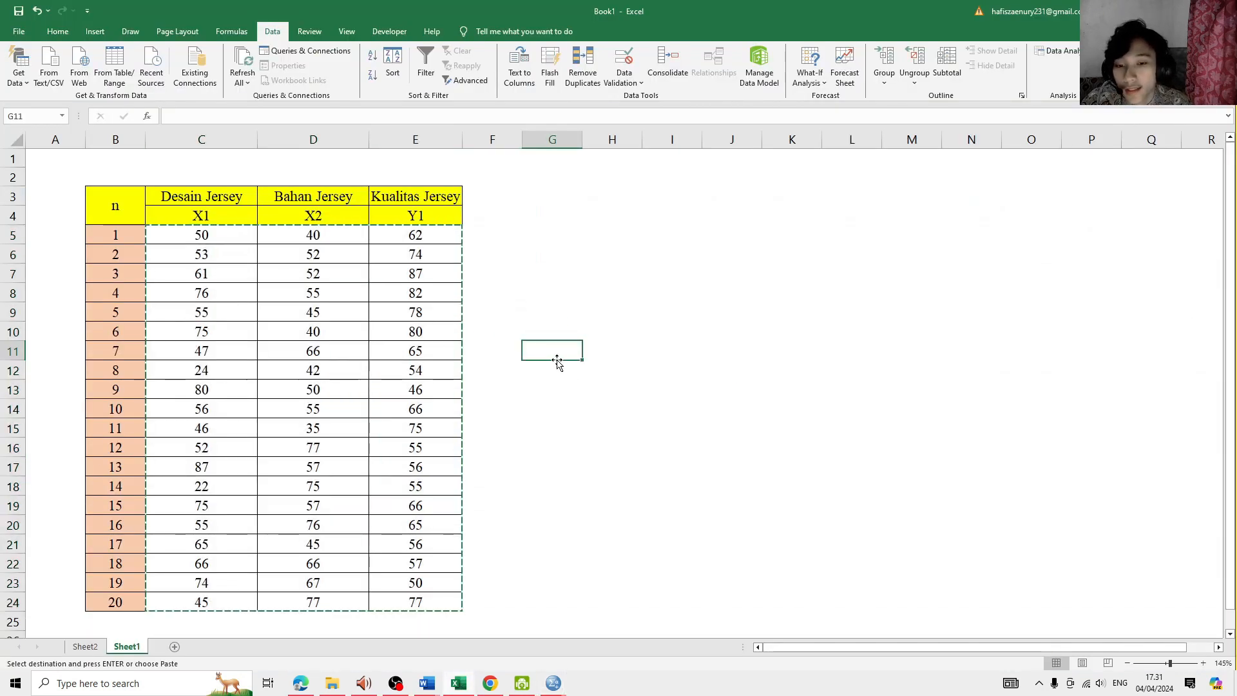
click(167, 246)
click(178, 236)
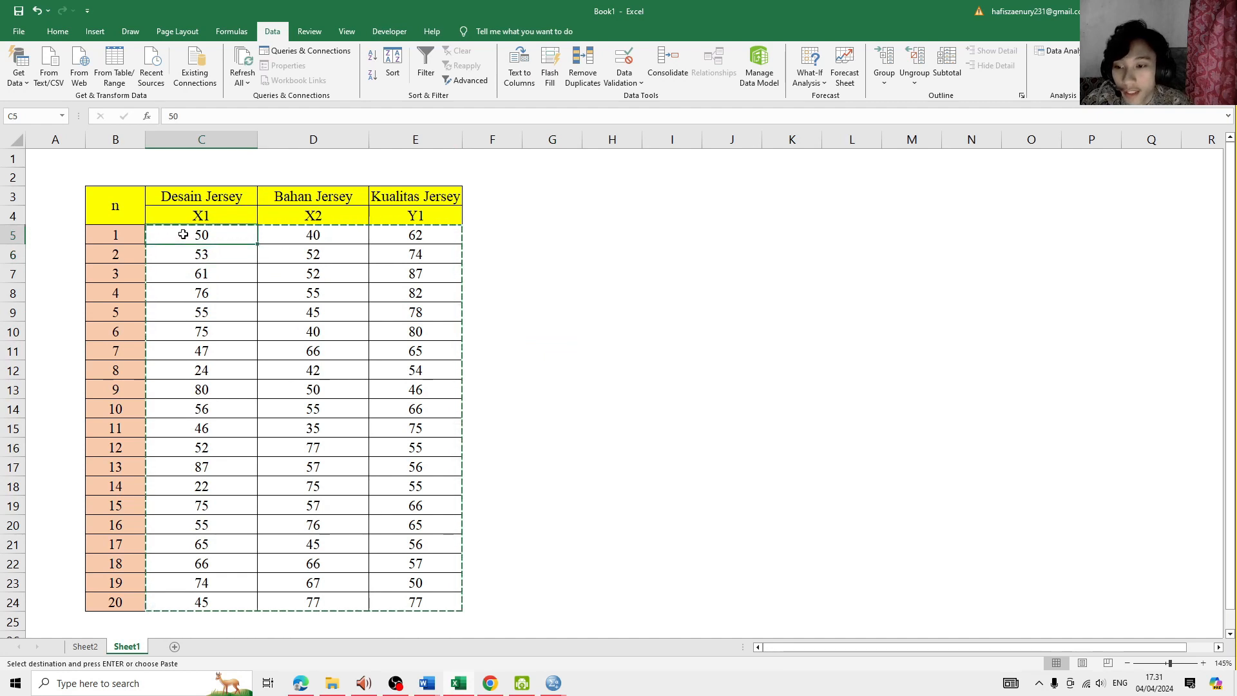
key(Escape)
drag(186, 231, 421, 358)
click(287, 276)
drag(187, 235, 405, 600)
key(ctrl+q)
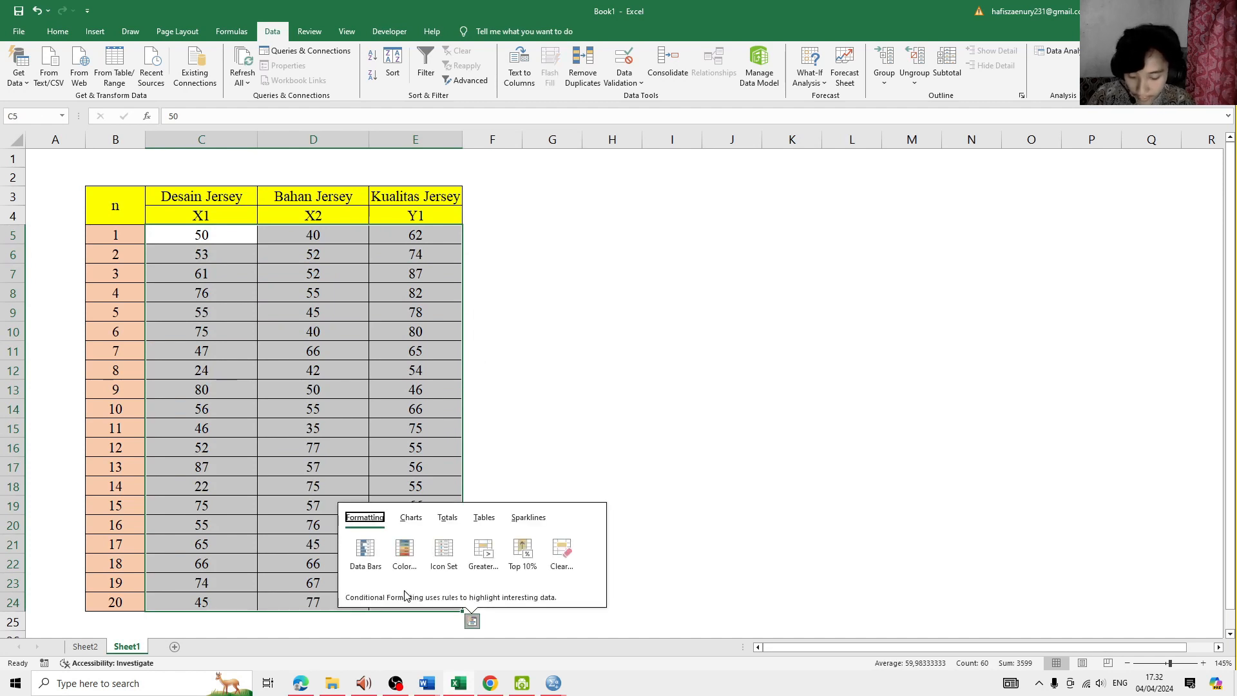
drag(206, 240, 428, 598)
key(ctrl+c)
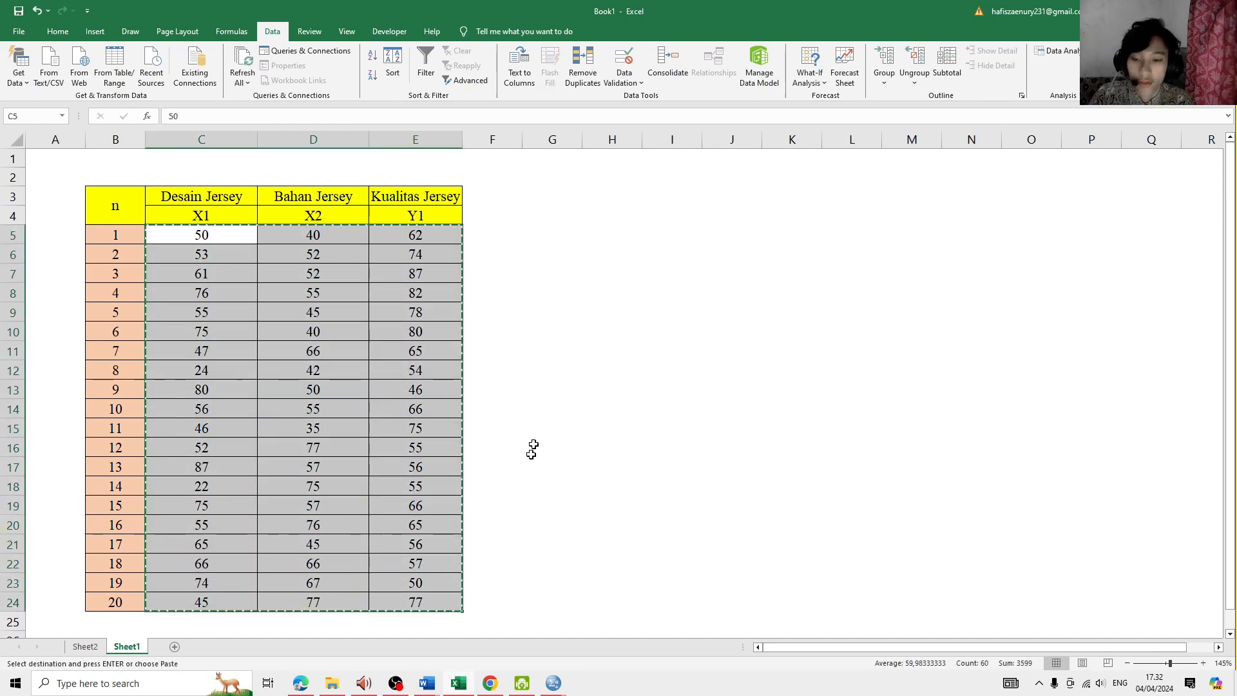
- Switch to the SPSS Data Editor and paste the copied values starting at row 1 of the first variable column
mouse_move(552, 684)
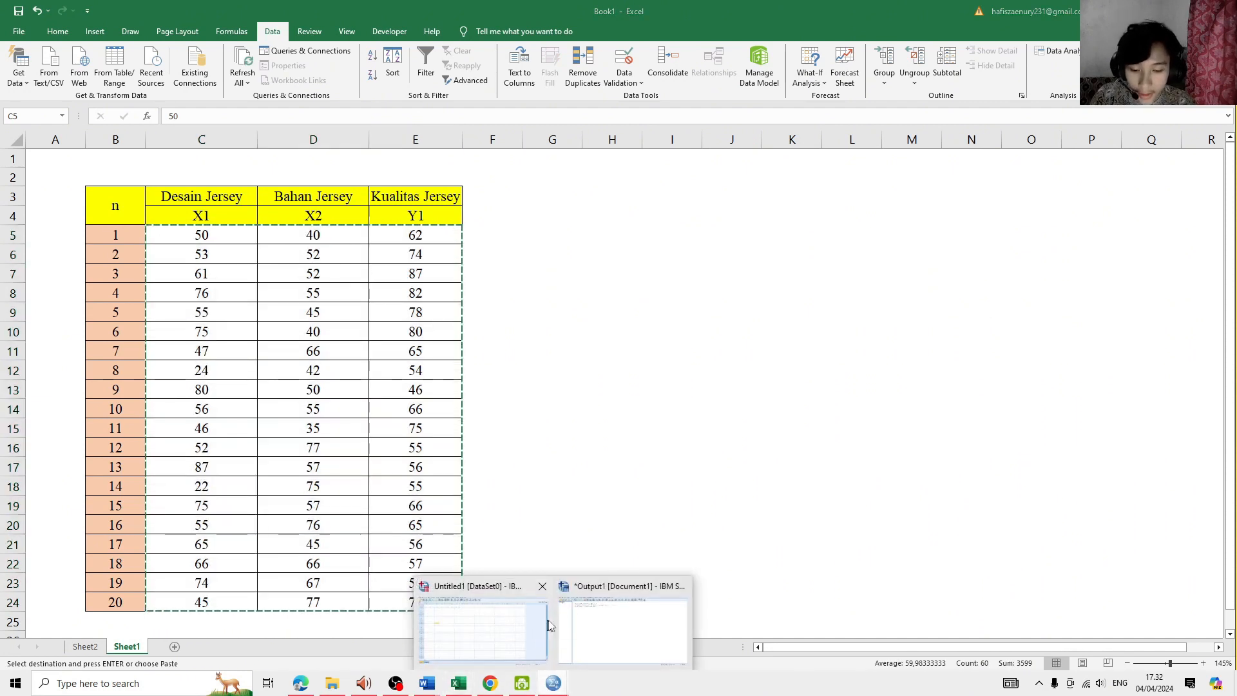
click(489, 619)
click(82, 97)
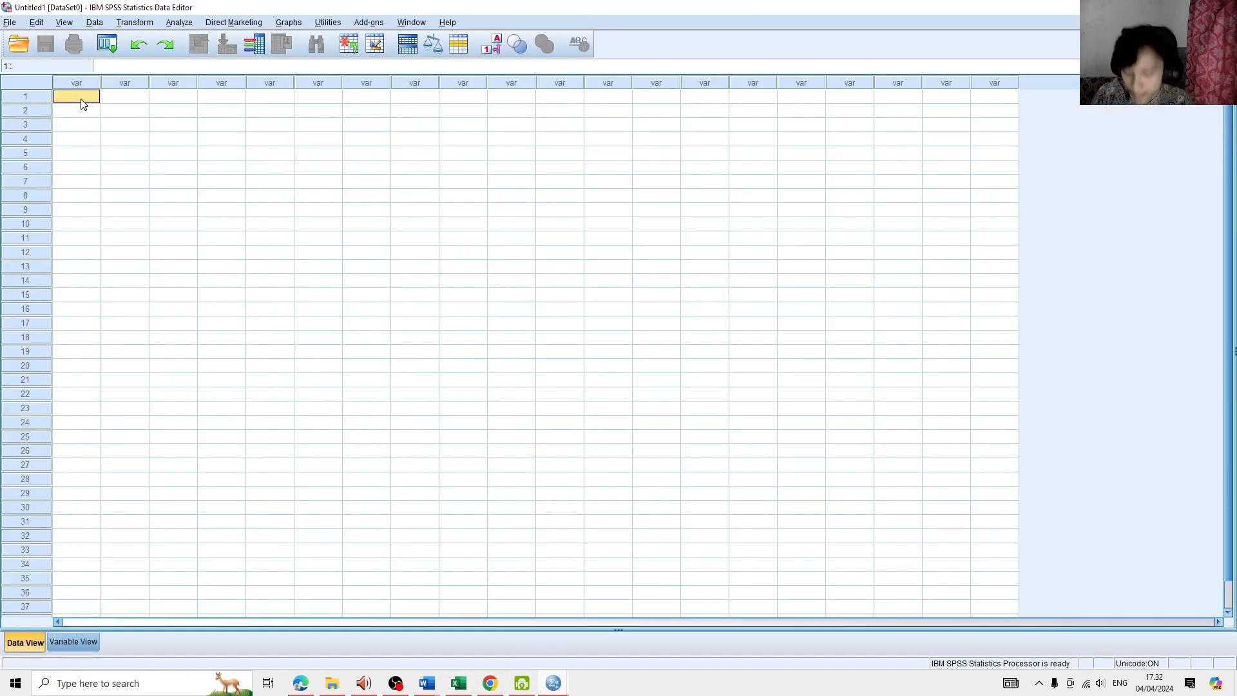
key(ctrl+v)
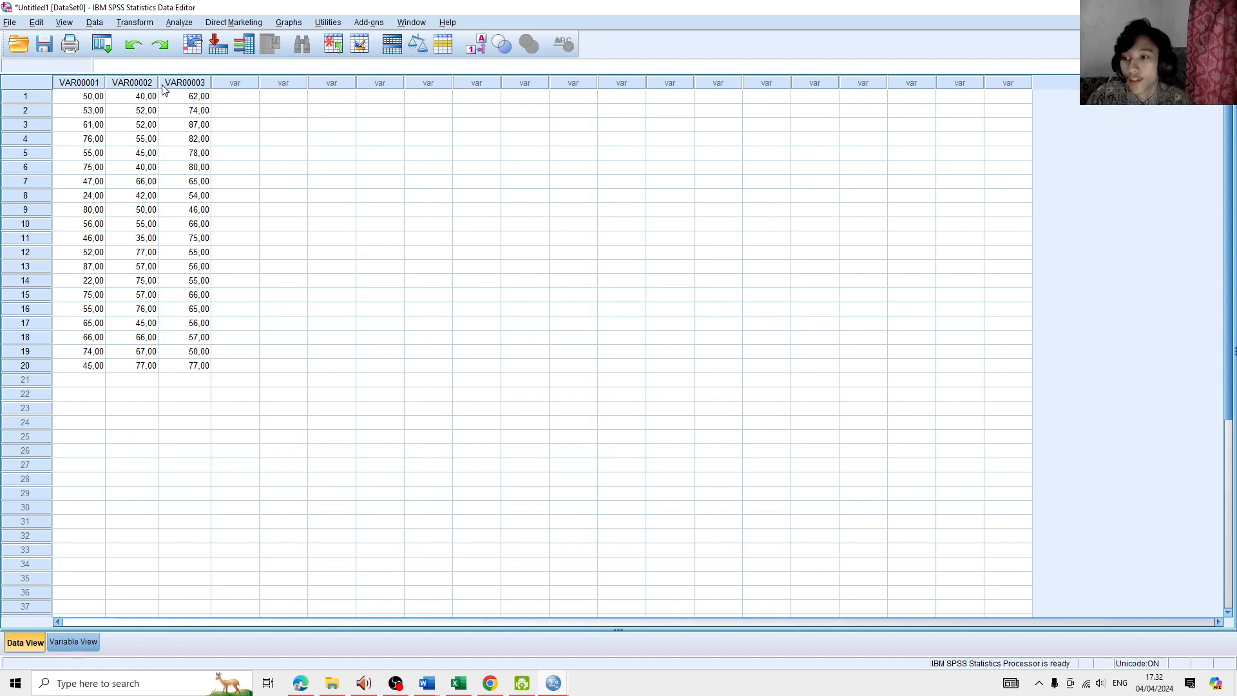
- Examine the three pasted variable columns and their default names in the data grid
click(197, 84)
click(236, 94)
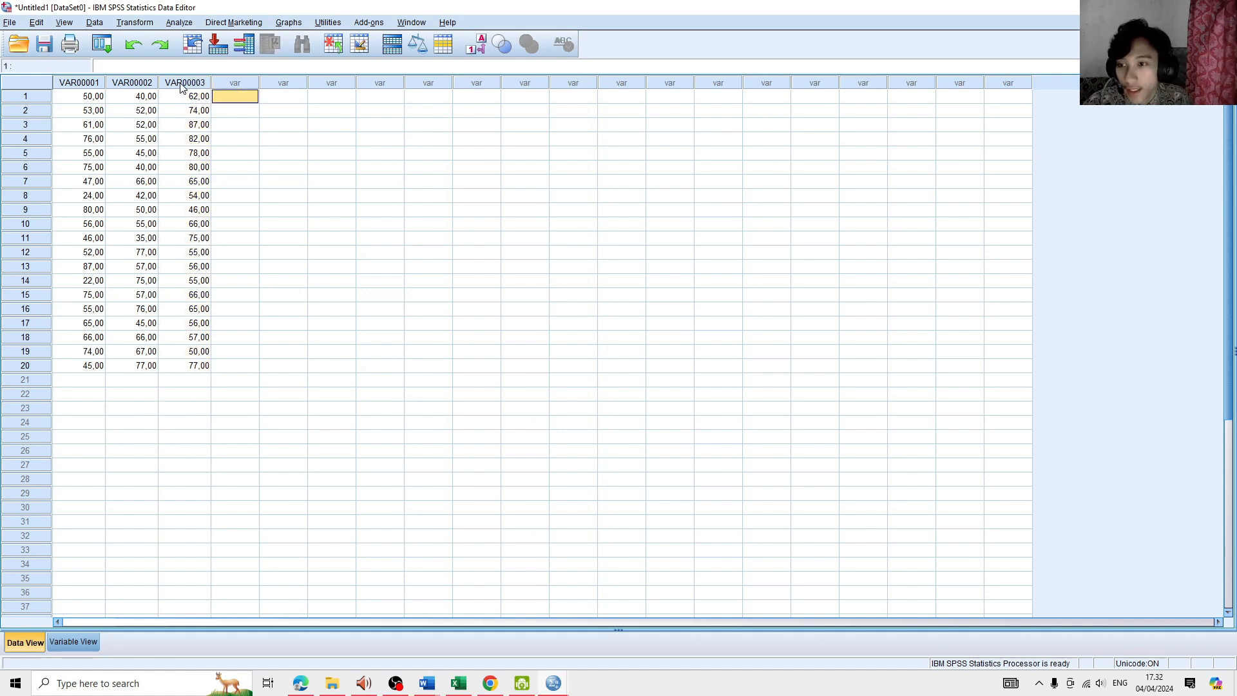
click(182, 85)
click(152, 84)
click(89, 84)
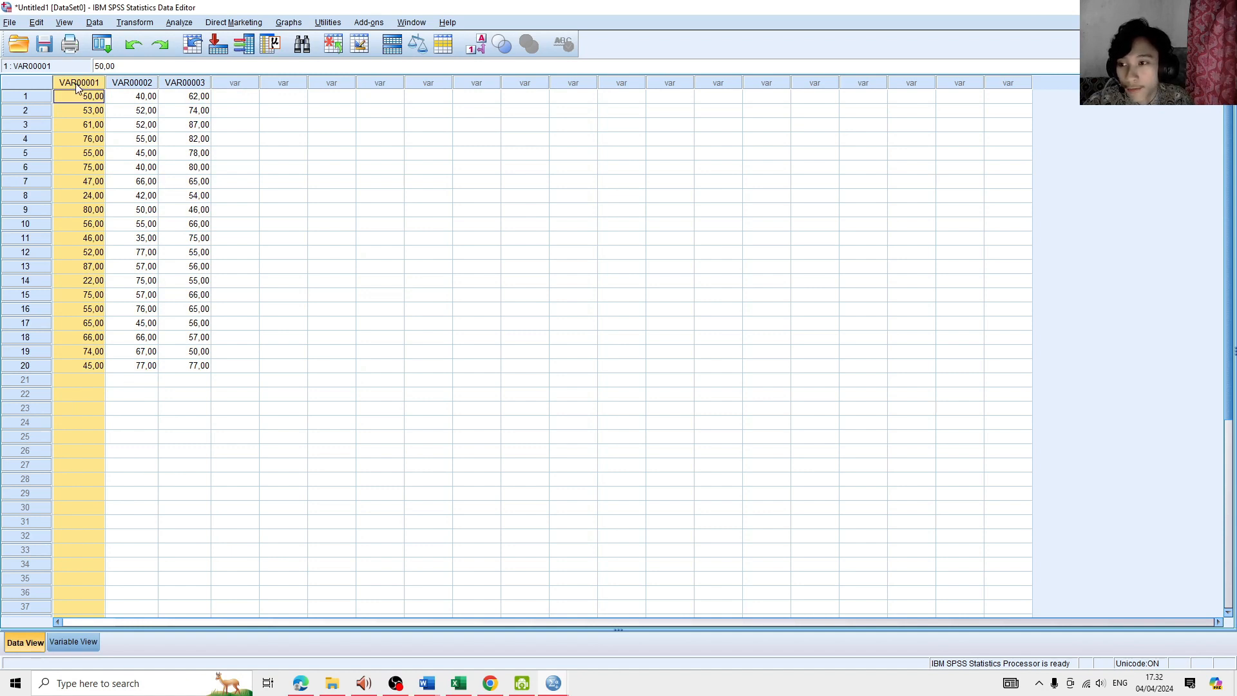
click(131, 84)
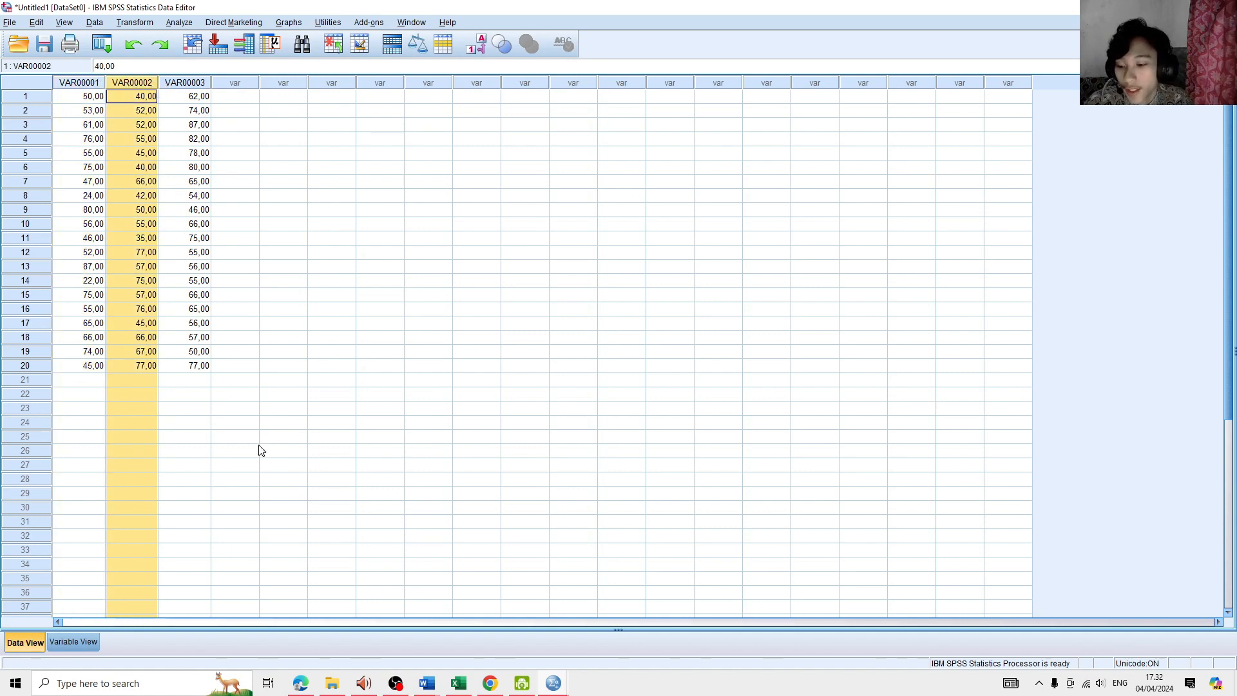
click(186, 408)
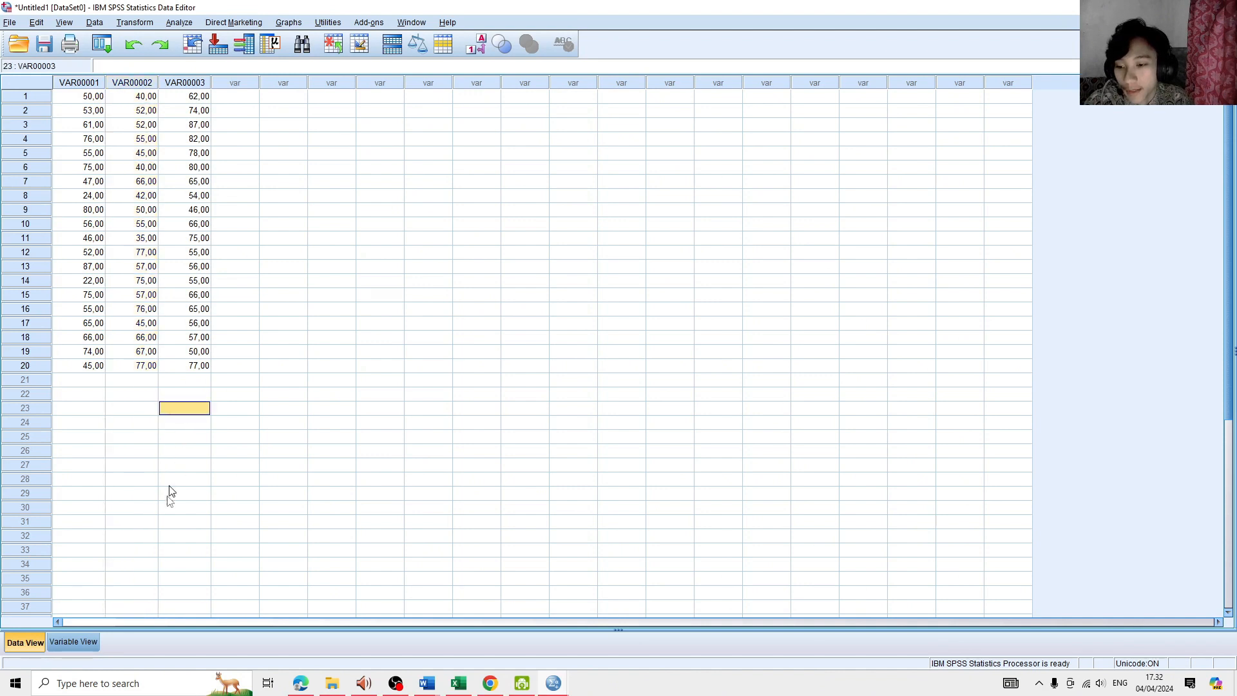
- Try to rename the first variable as "X 1" in its variable definition
click(87, 644)
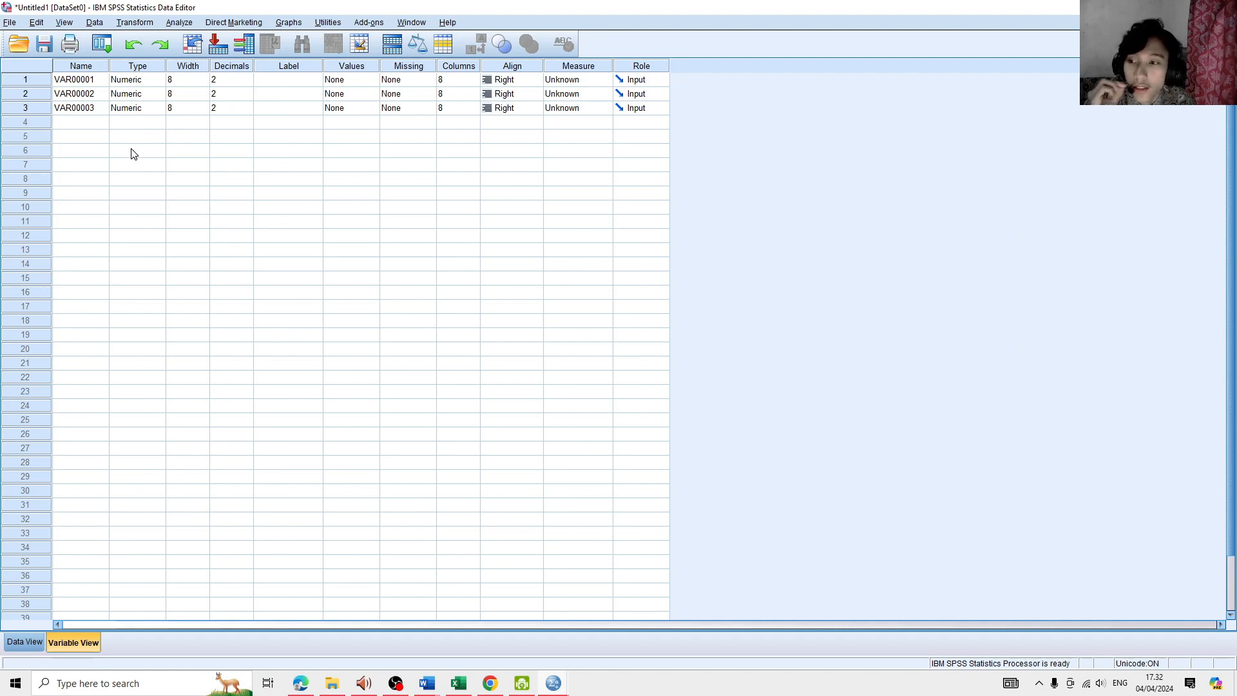
click(98, 84)
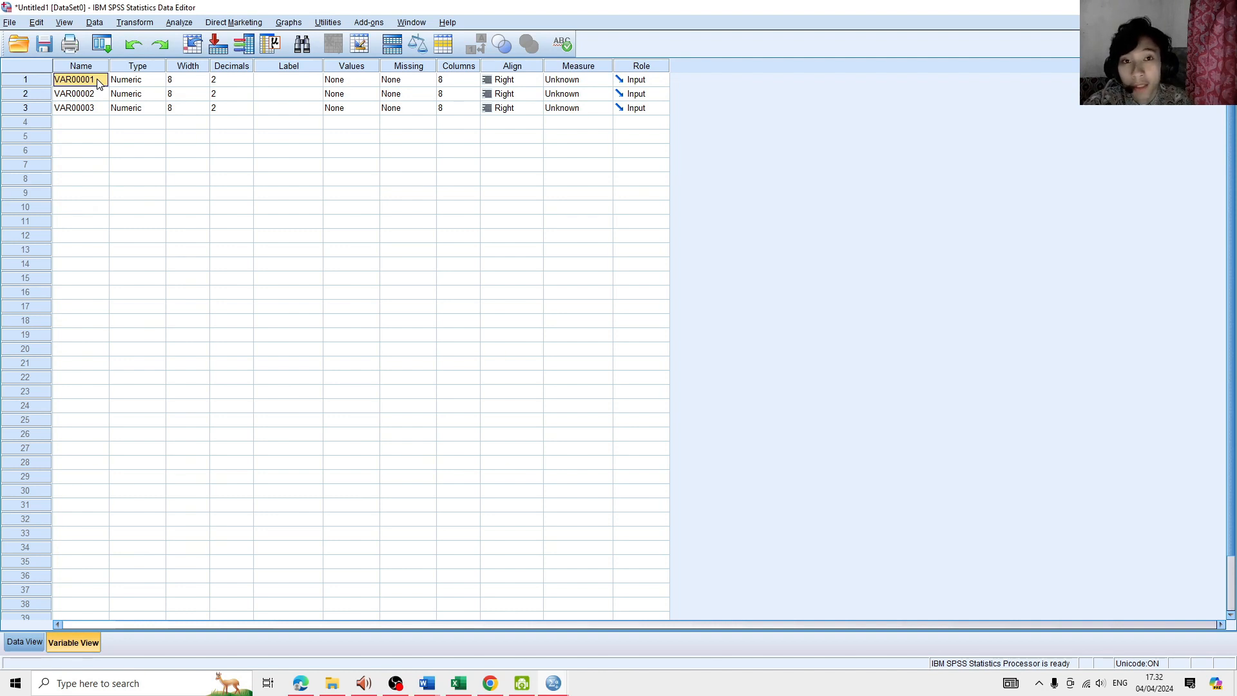
double_click(98, 83)
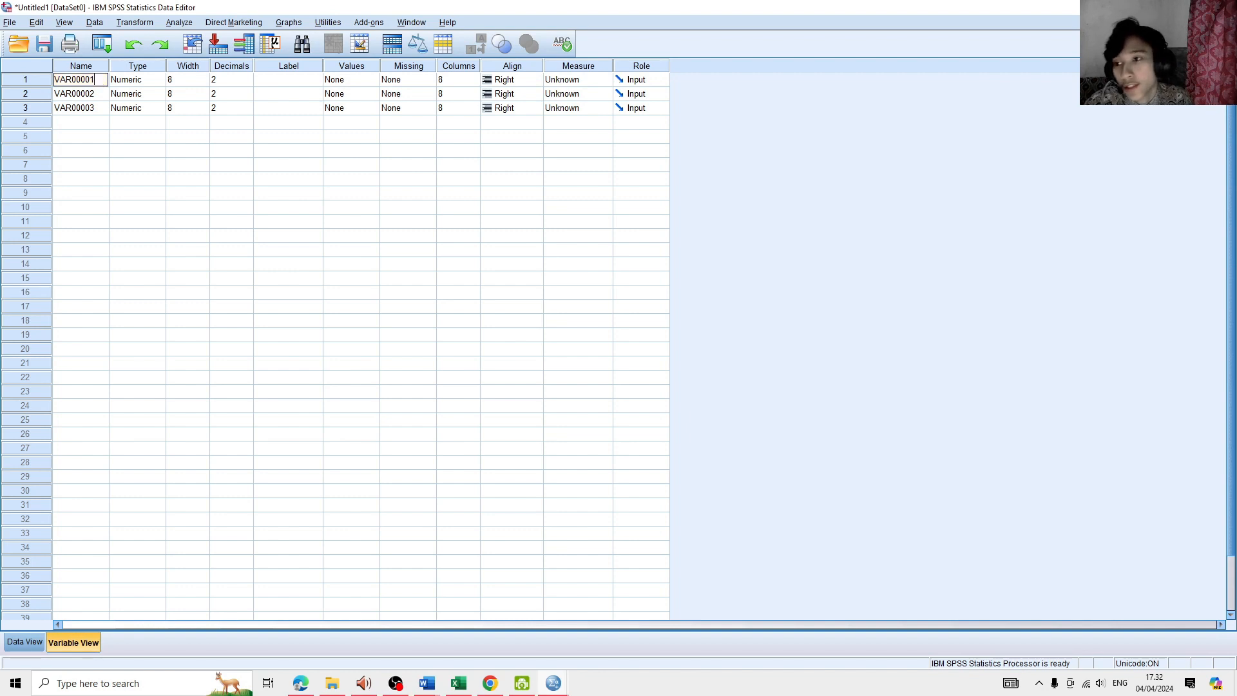
key(BackSpace)
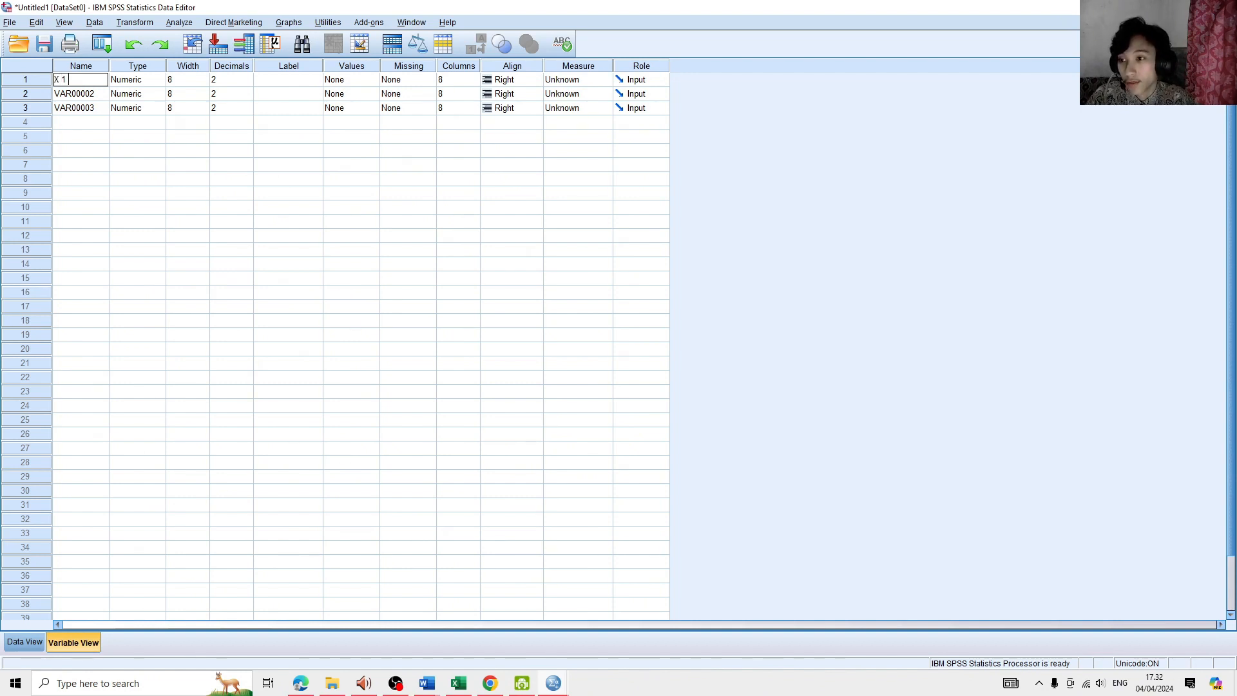
text(X 1)
key(Return)
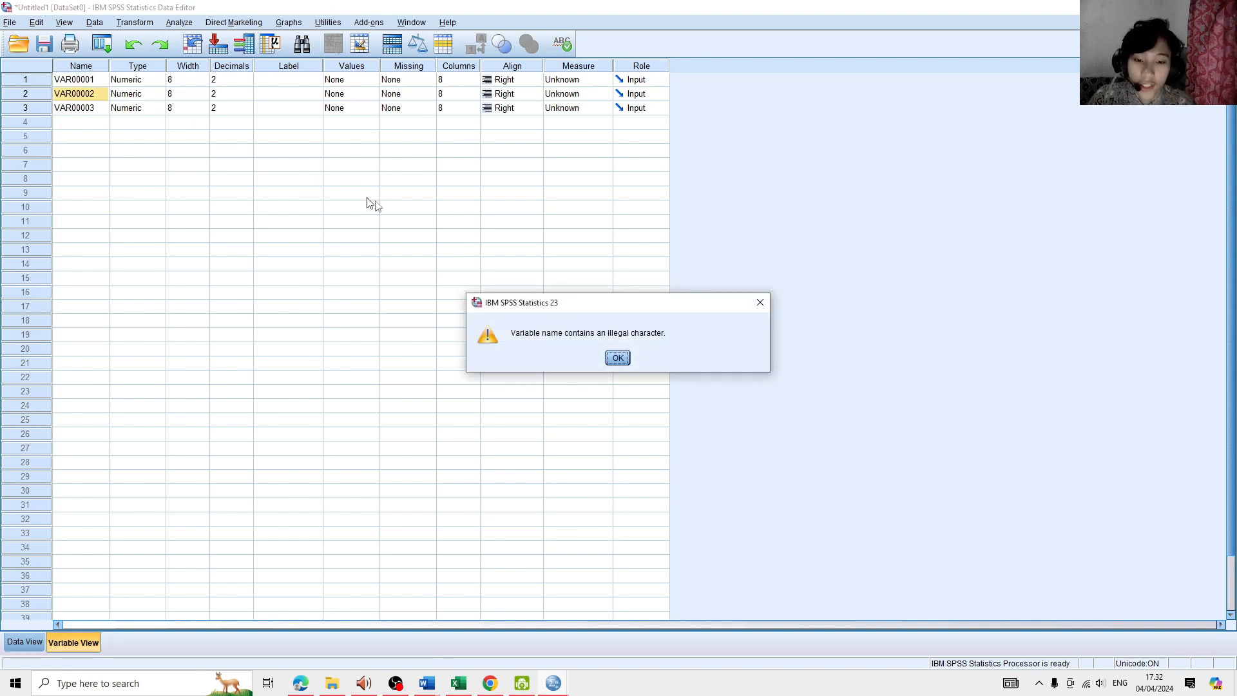
click(616, 358)
- Rename the first variable as X1 and check its column heading in the data grid
click(91, 83)
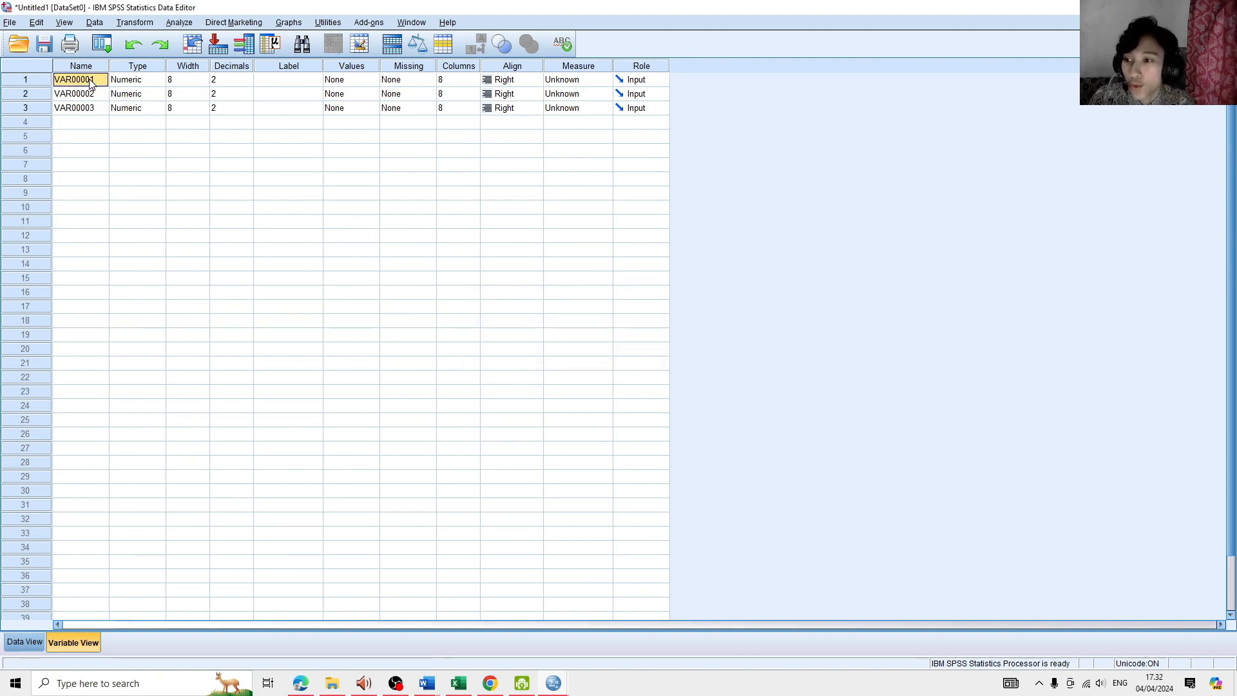
double_click(91, 82)
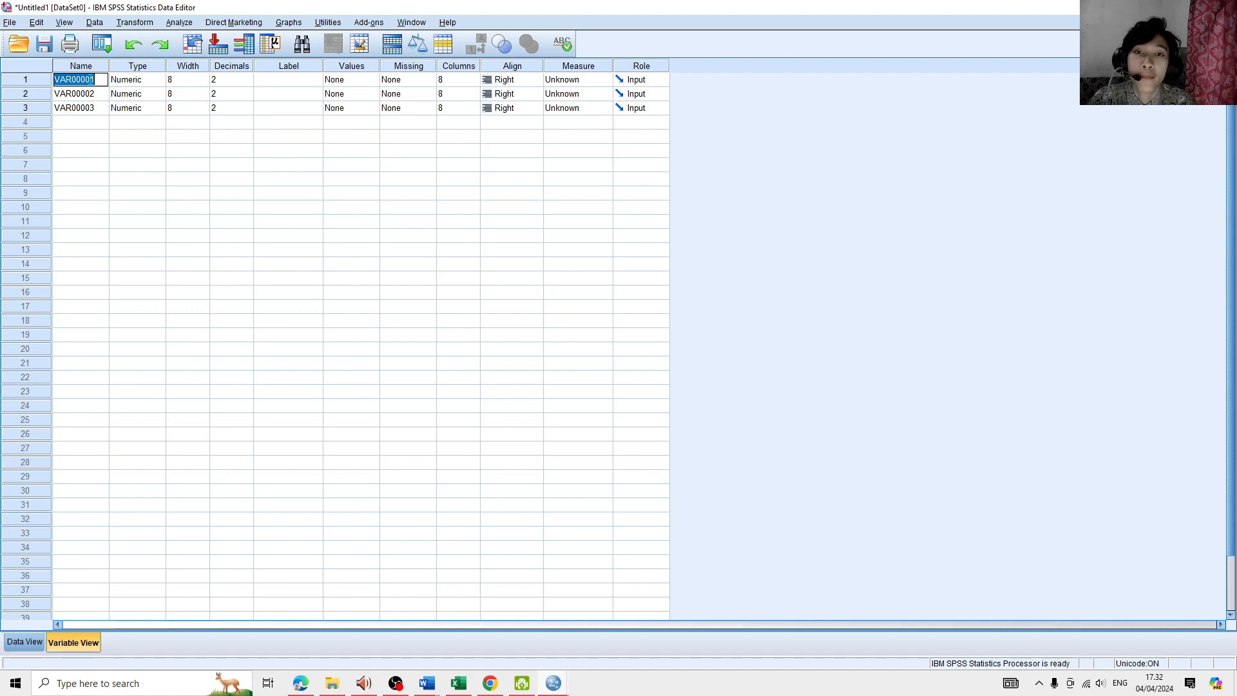
text(X1)
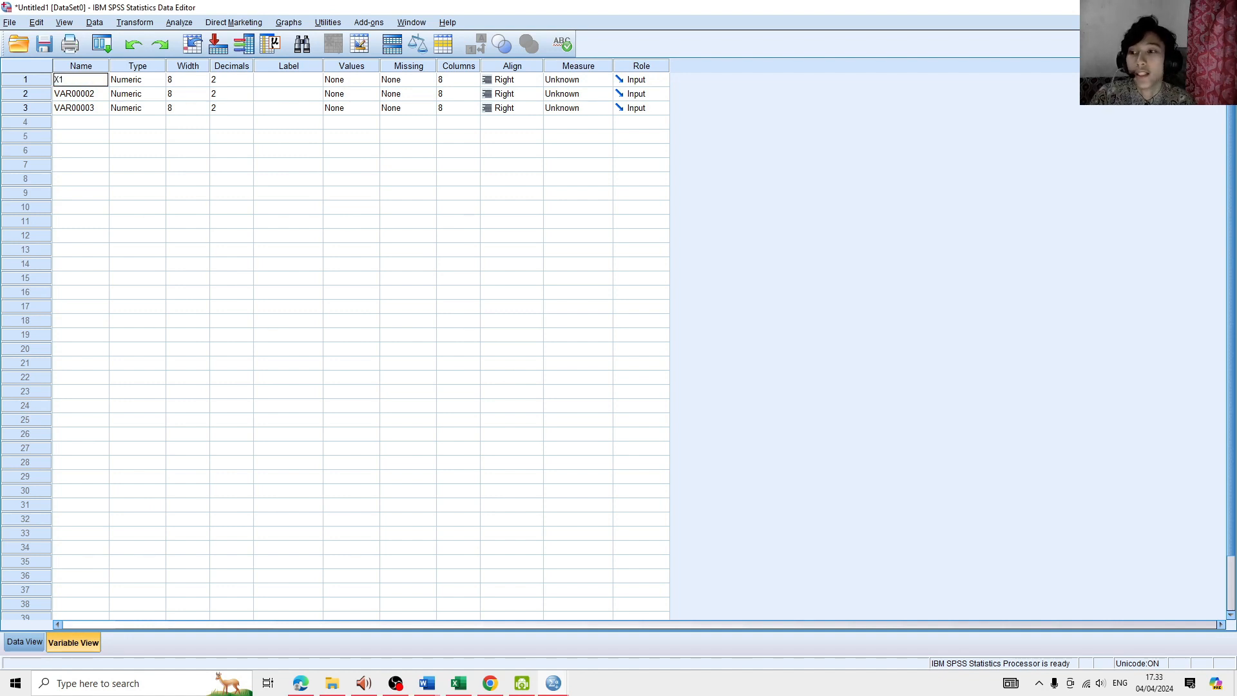
click(38, 641)
click(84, 111)
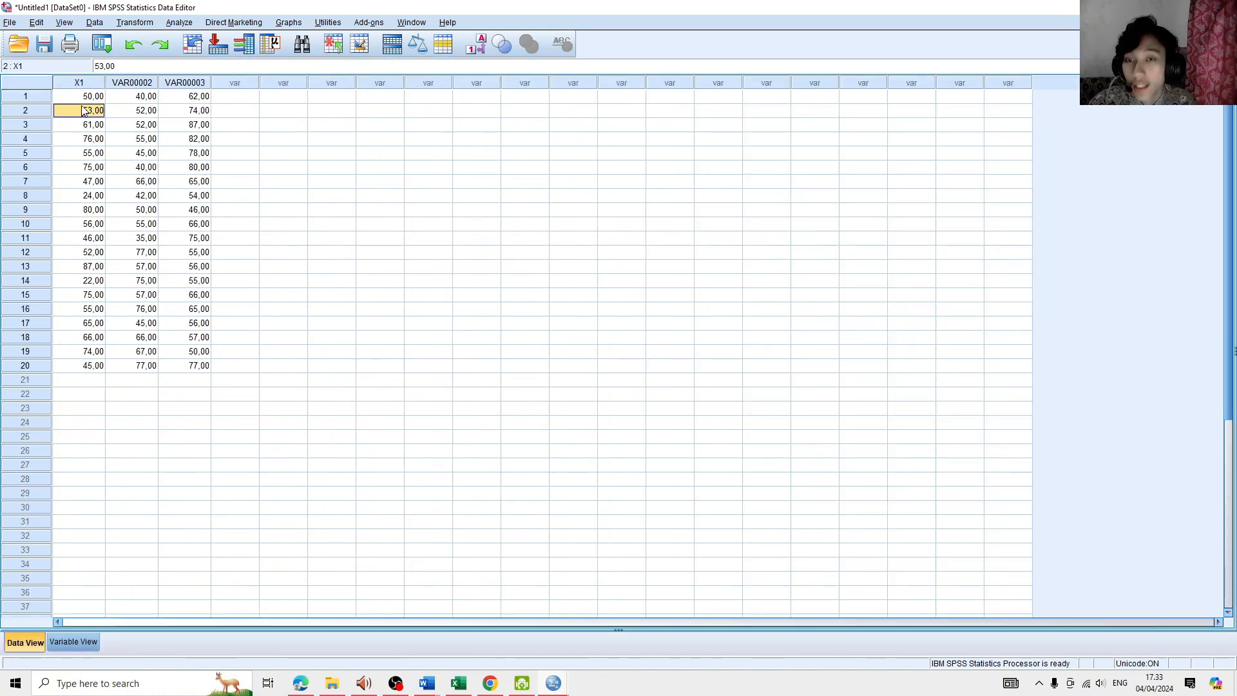
click(85, 98)
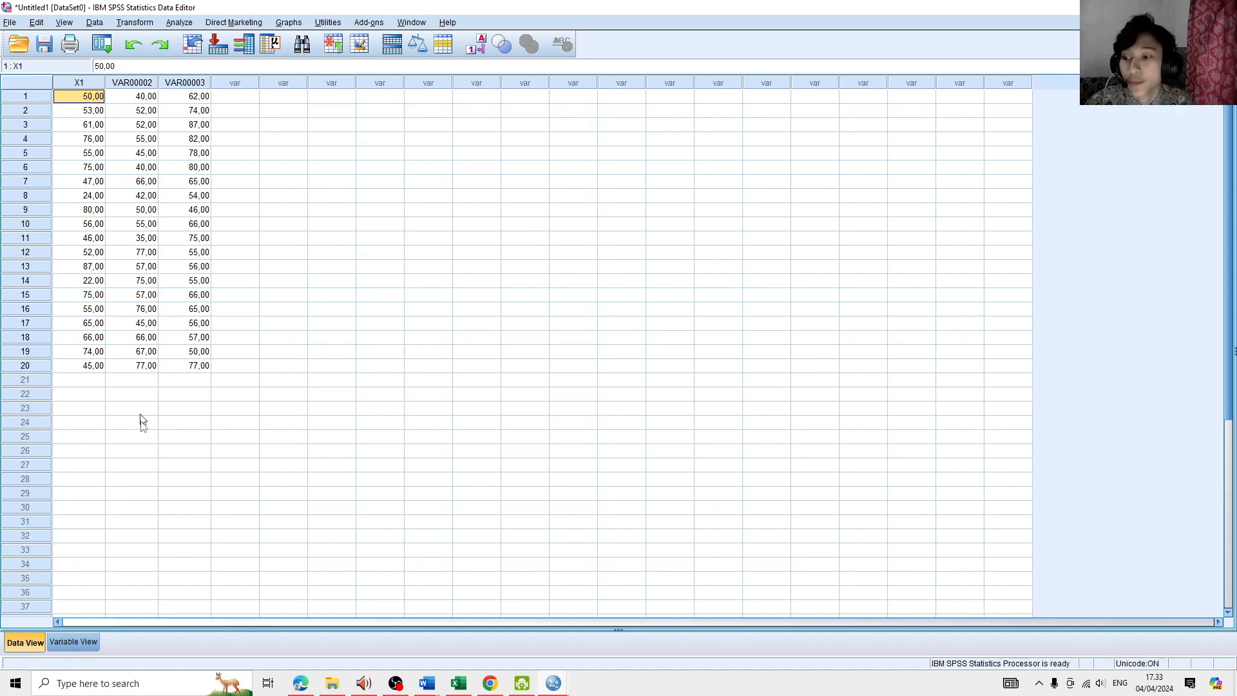
- Rename the second variable as X2 in the variable definitions
click(94, 640)
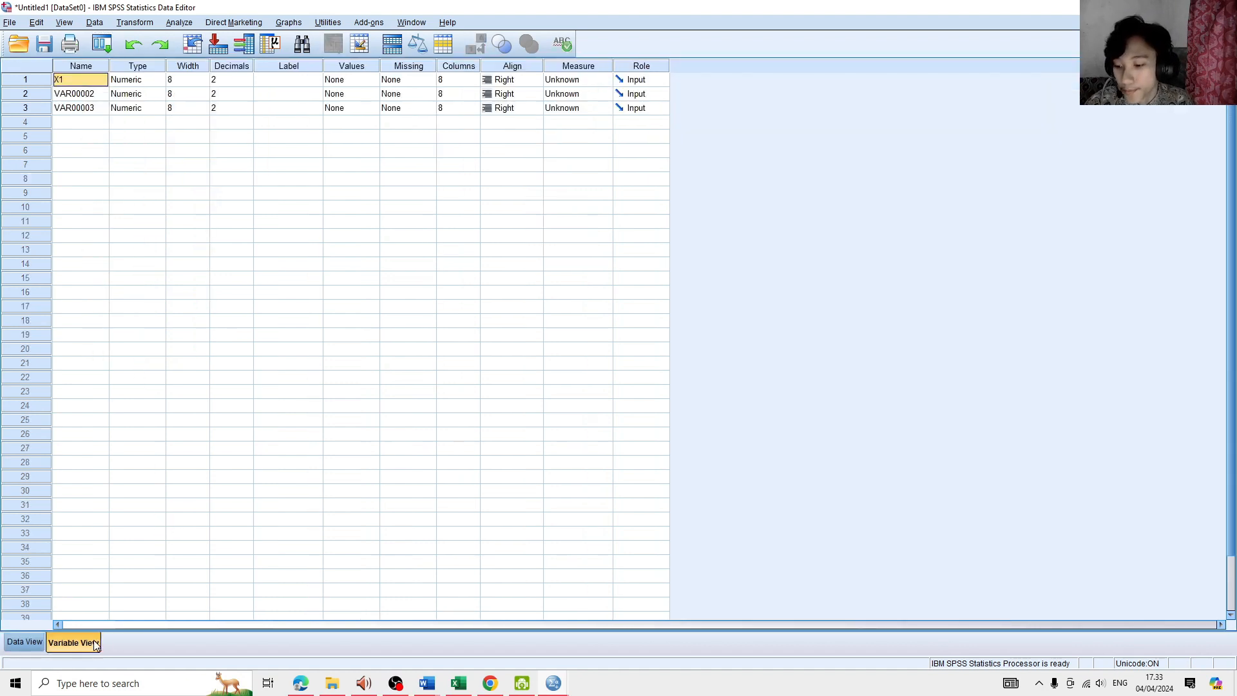
double_click(84, 96)
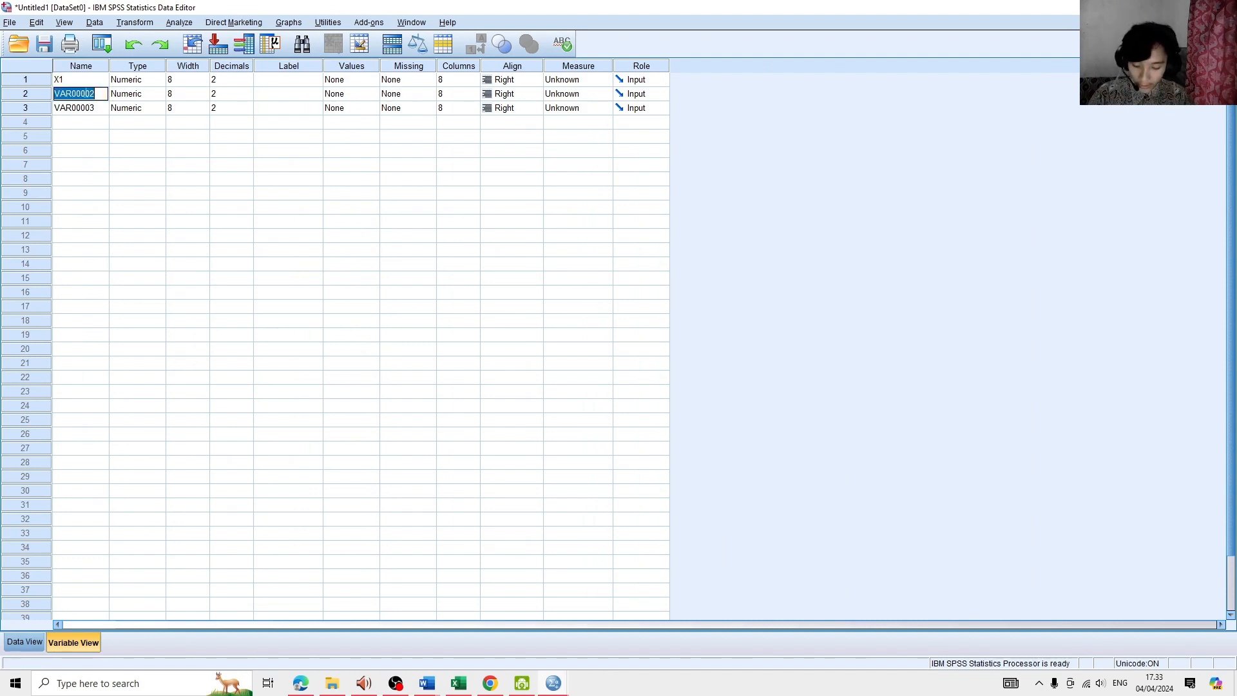
text(X2)
key(Return)
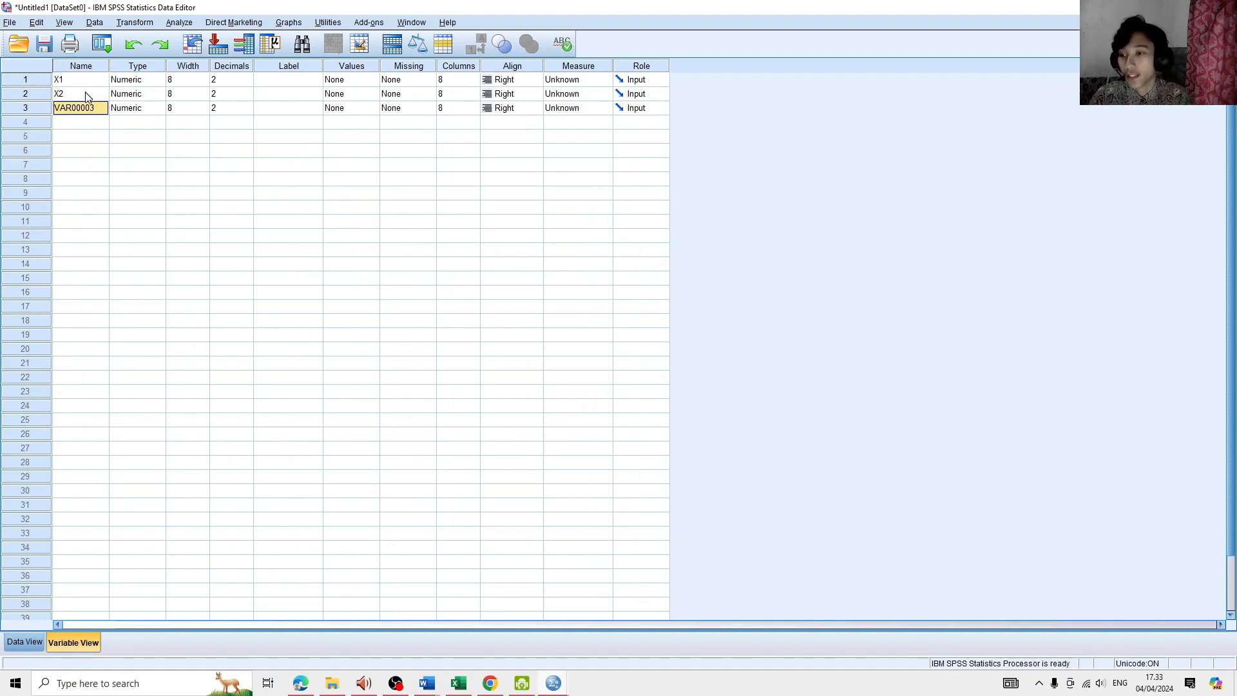
- Check the third column in the data grid and rename its variable as Y1
click(23, 642)
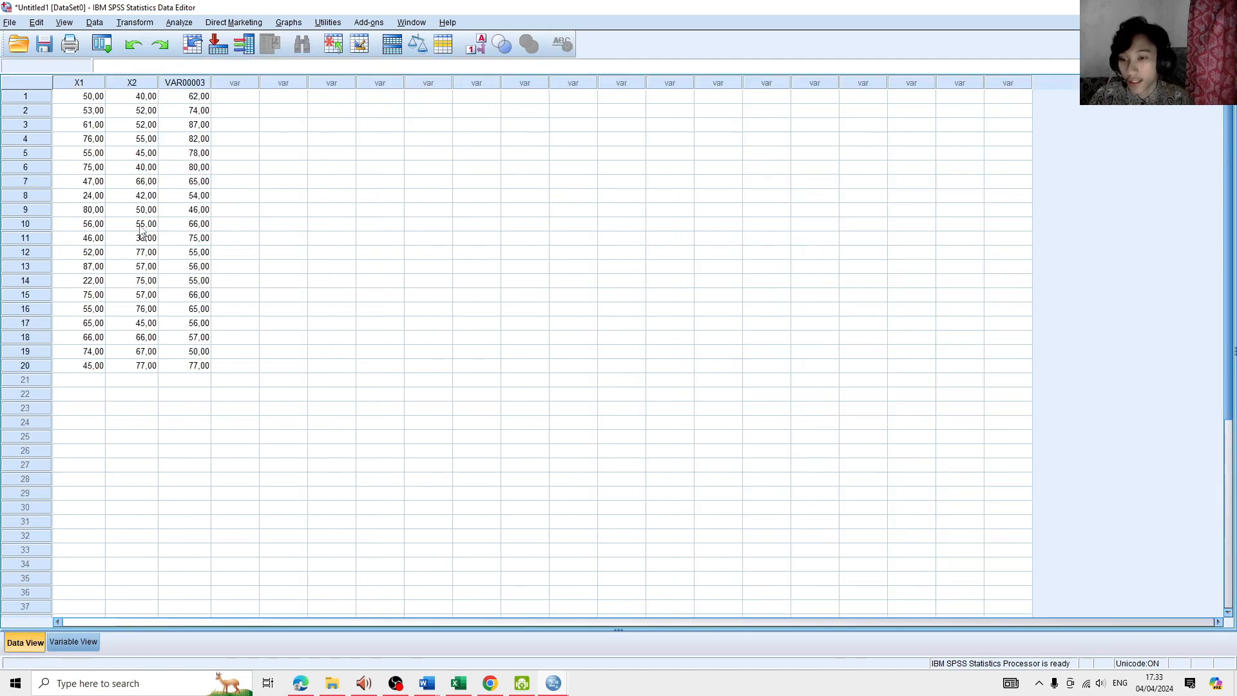
click(185, 83)
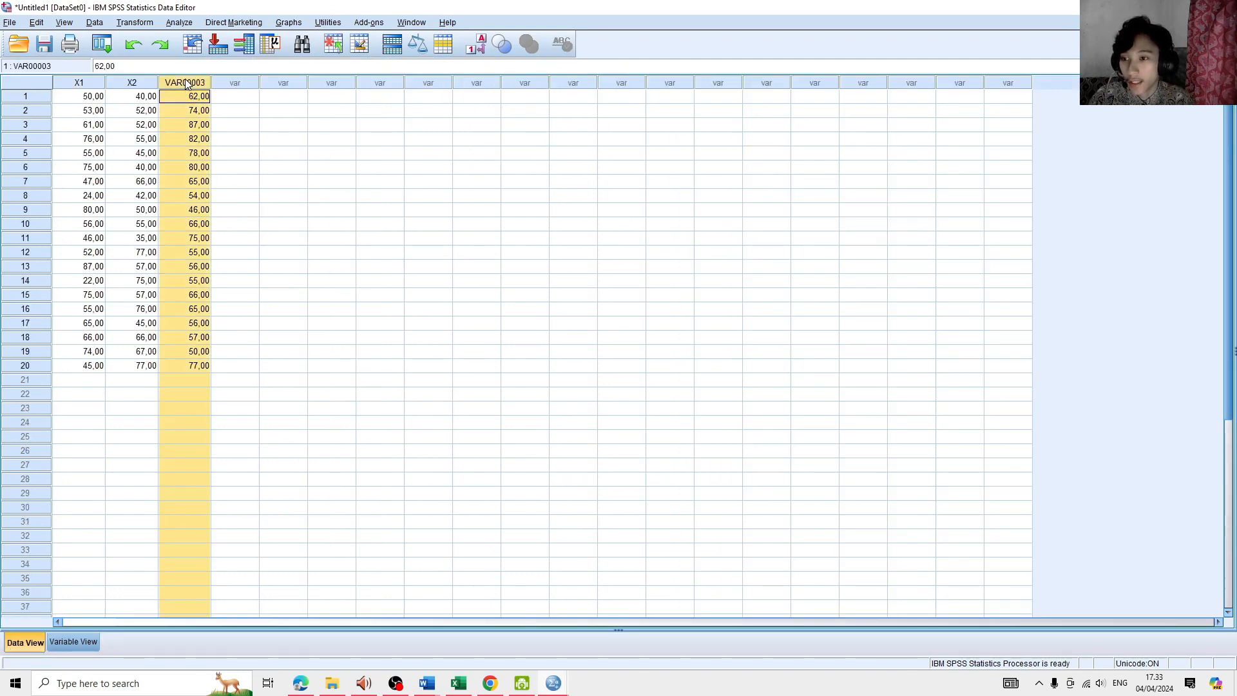
click(73, 641)
double_click(85, 108)
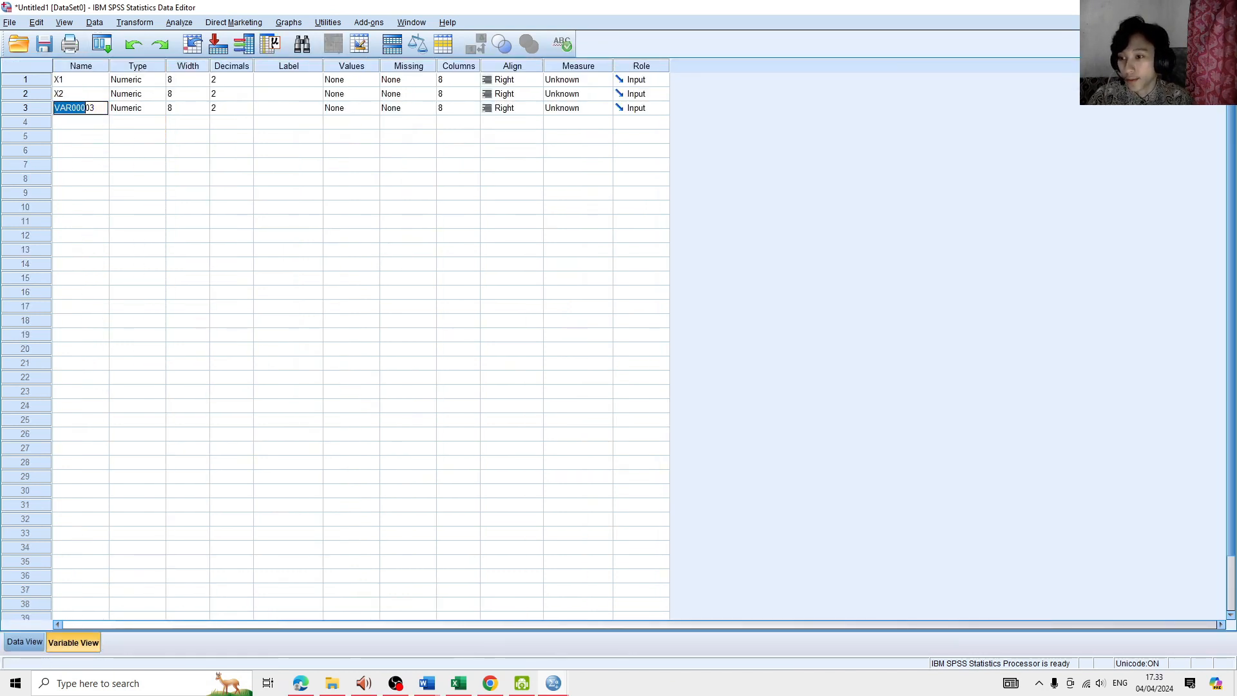
text(Y1)
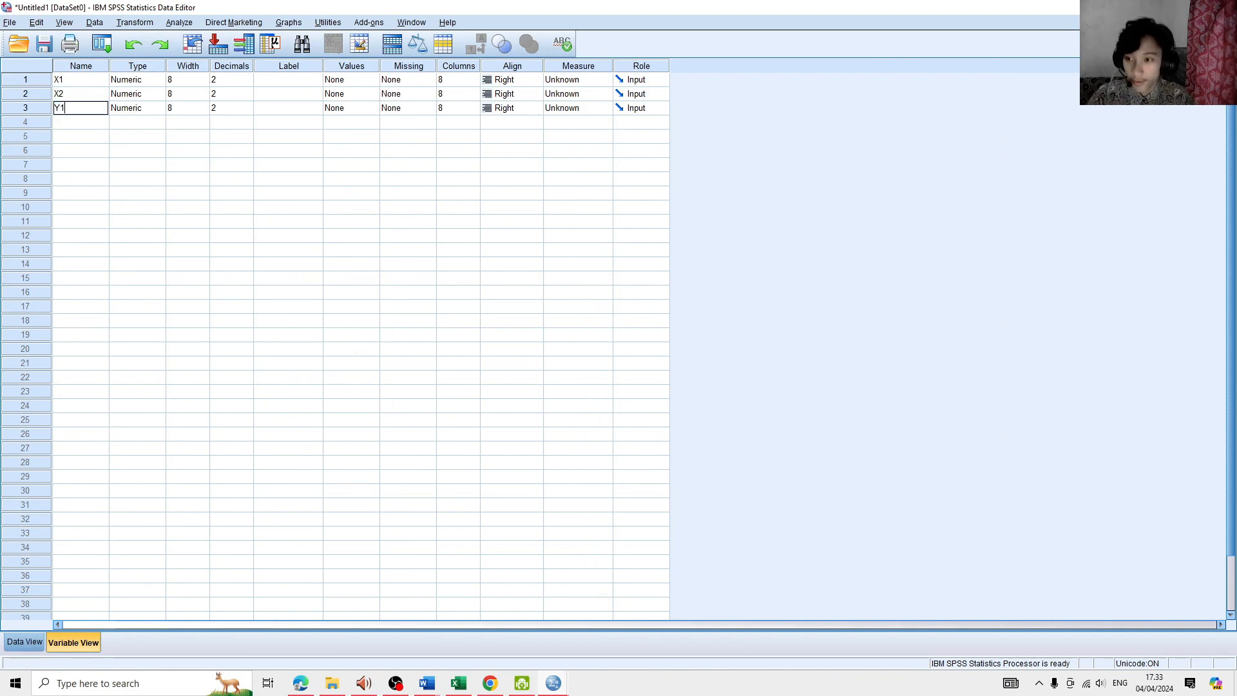
key(Return)
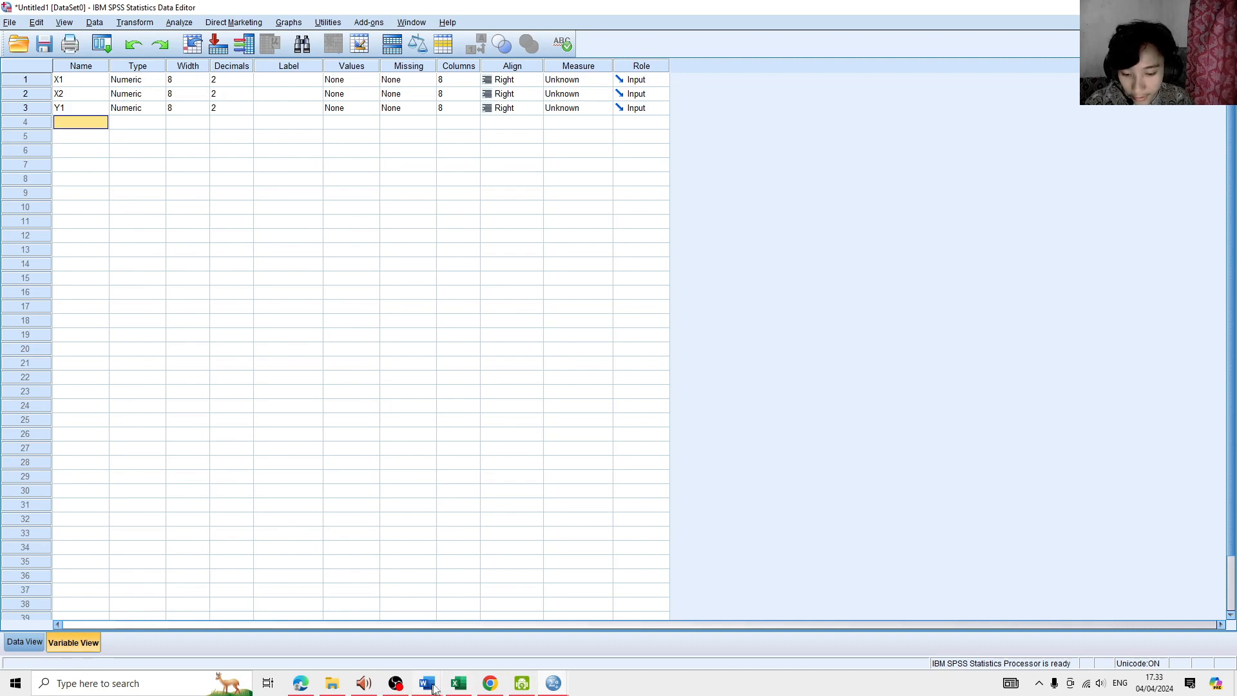
- Switch to the Excel workbook, clear the pending copy selection, and return to the SPSS Data Editor
click(459, 683)
click(466, 206)
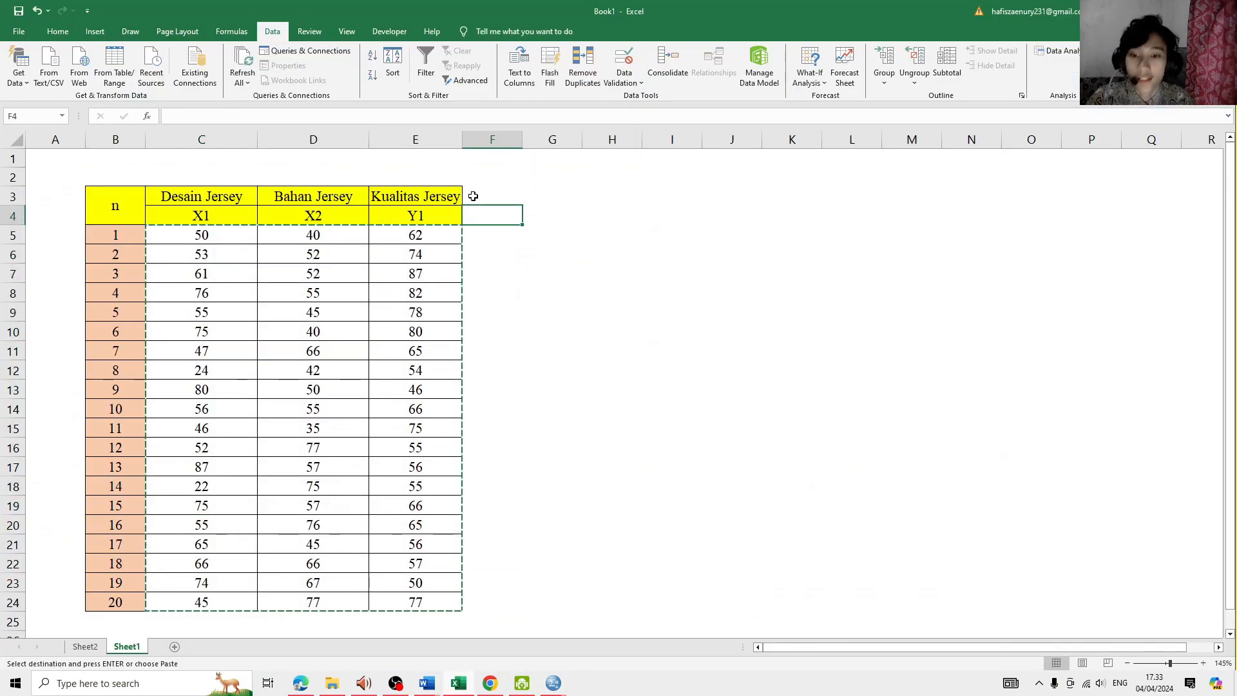
key(Escape)
key(alt+Tab)
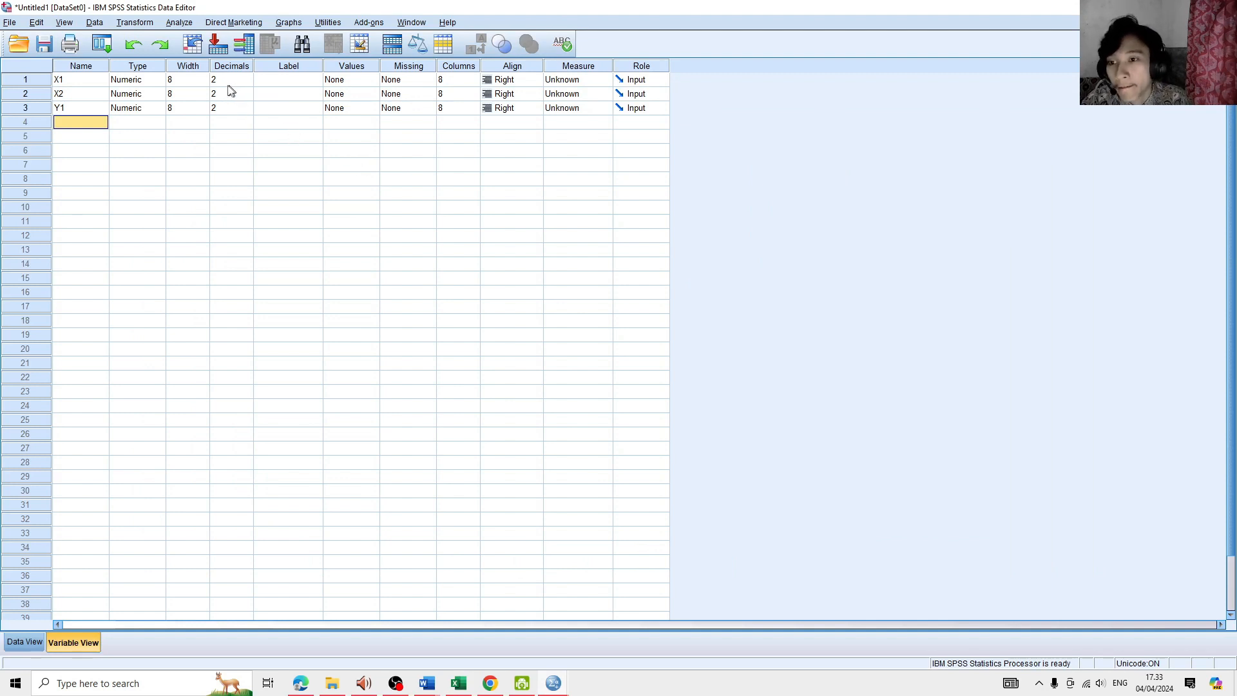
- Examine X1's type, width and decimals settings and how the values are displayed in the data grid
click(126, 84)
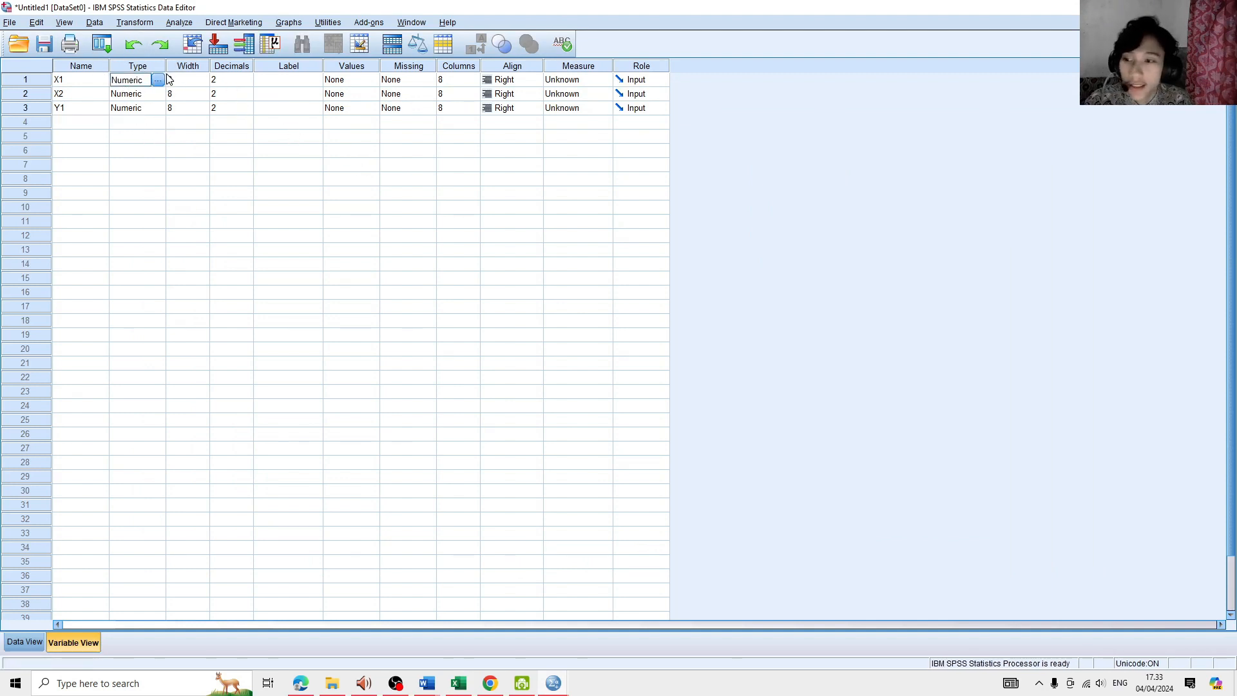
click(173, 80)
click(145, 84)
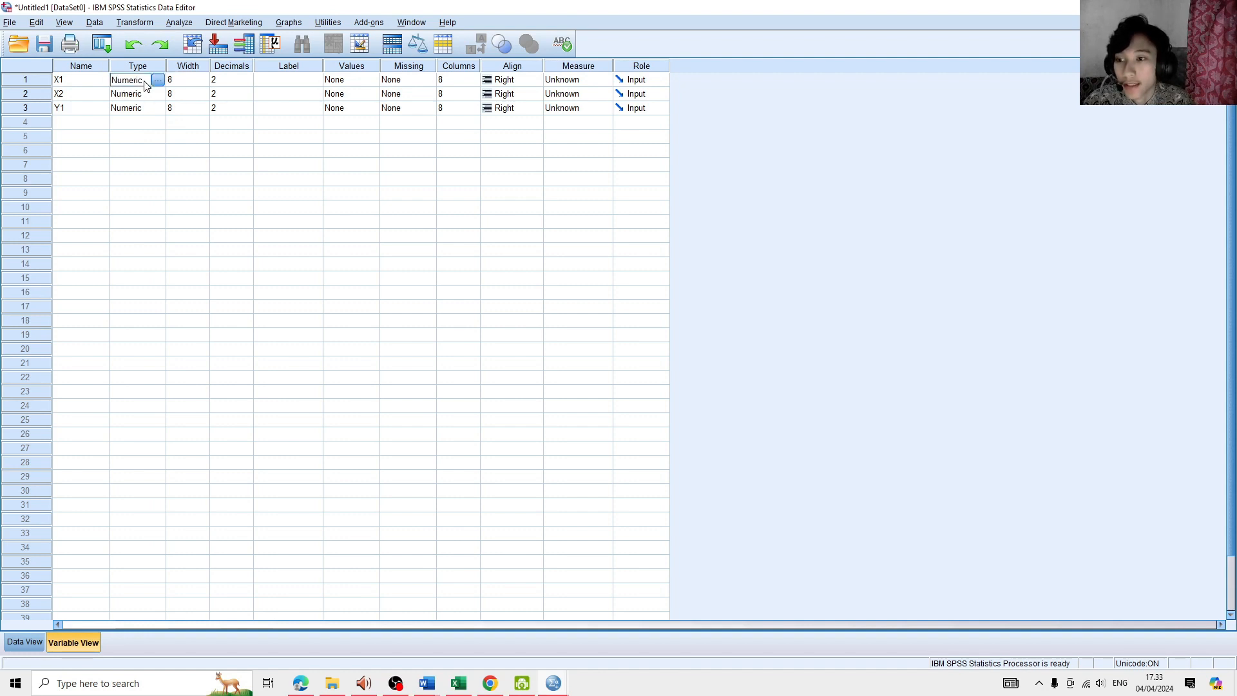
click(191, 82)
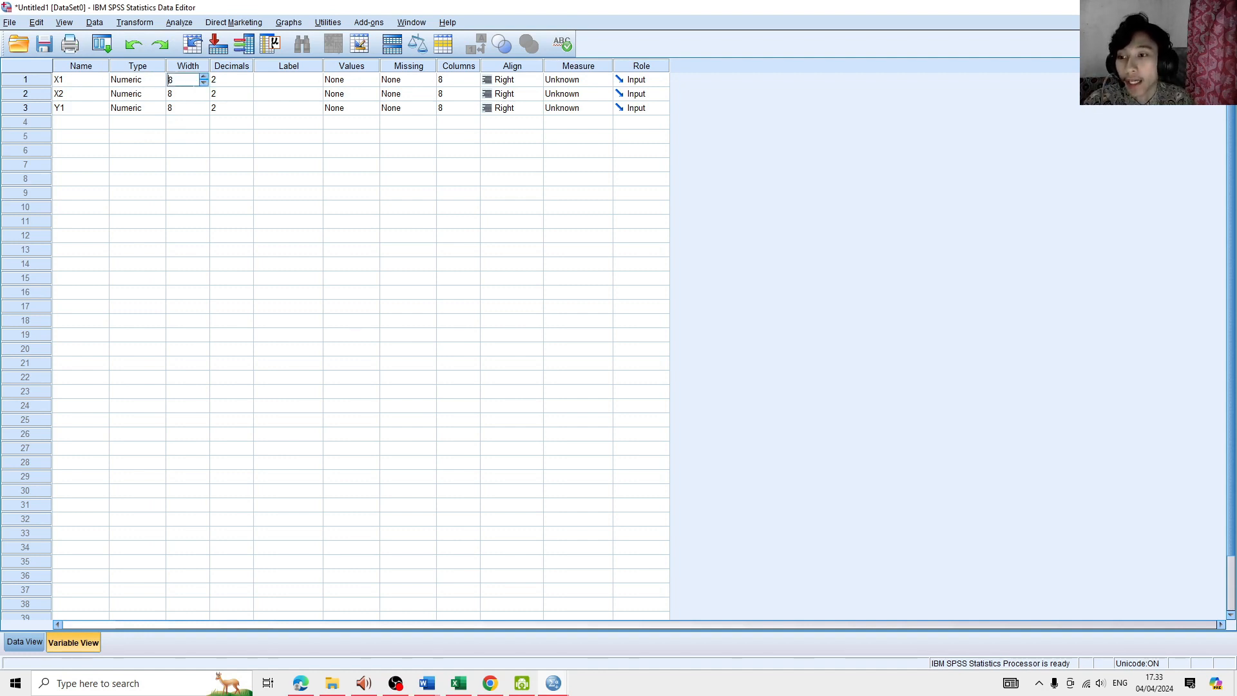
click(224, 85)
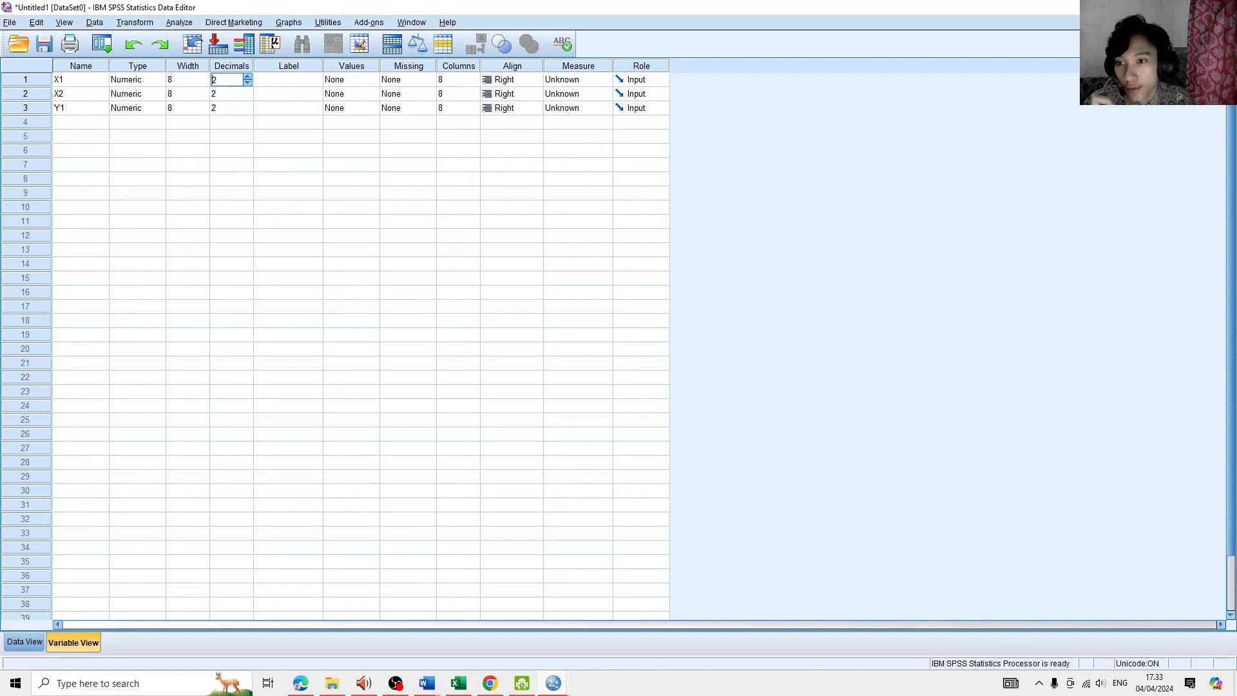
click(28, 645)
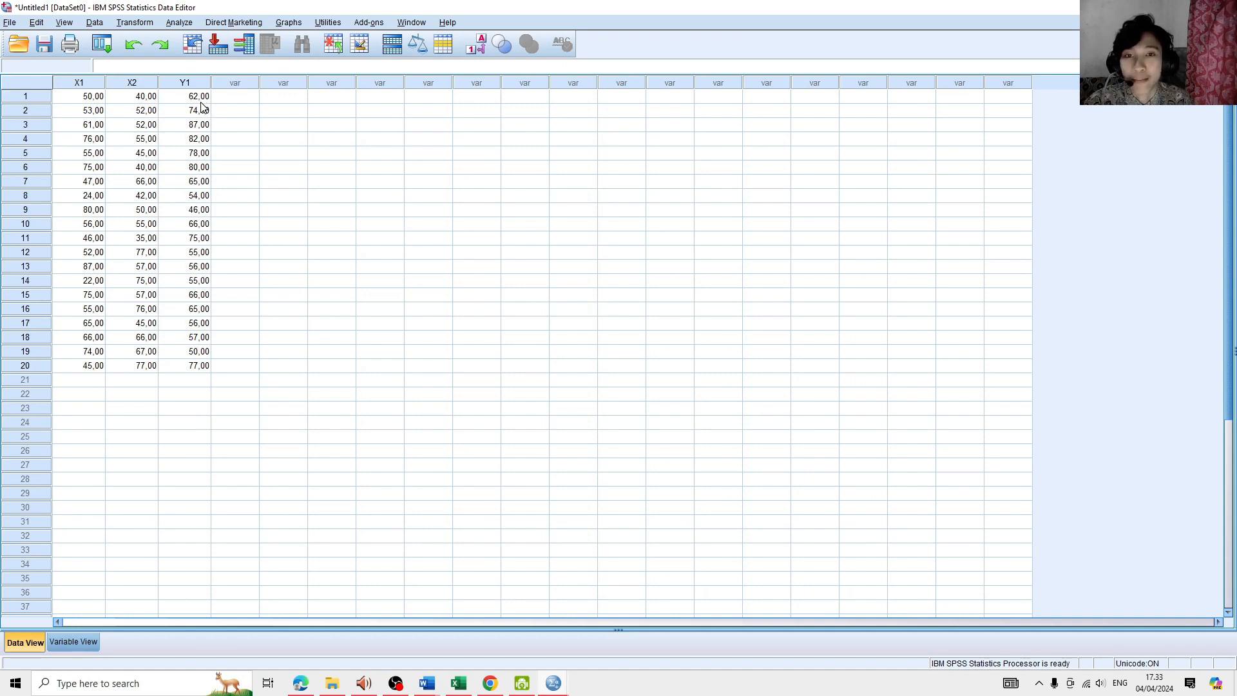
- Set the decimals of X1, X2 and Y1 to 0 and review rows 1 to 20 in the data grid
click(90, 643)
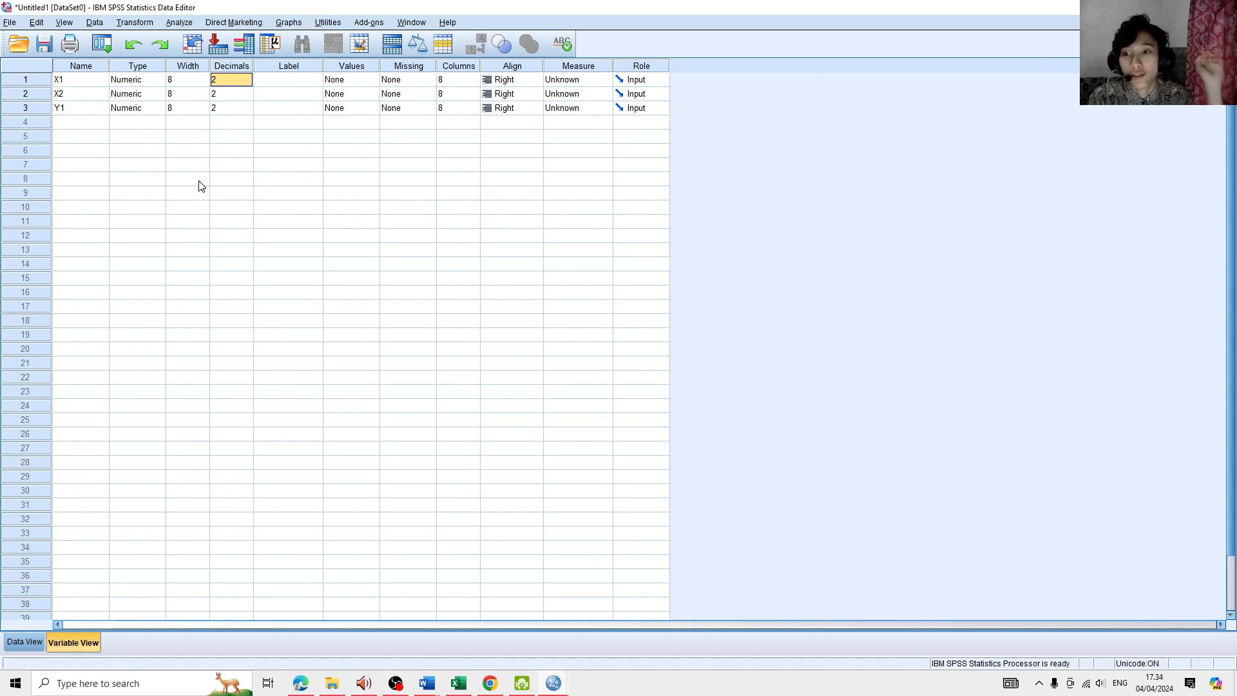
click(244, 82)
click(245, 83)
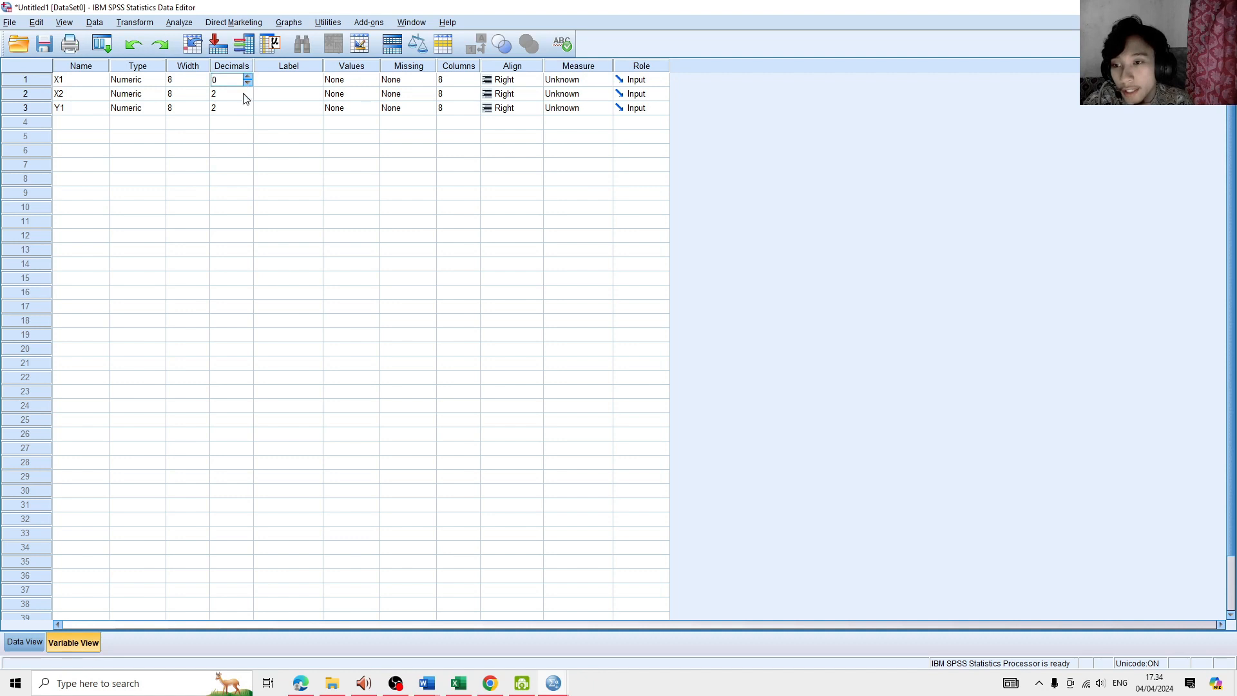
click(246, 97)
click(245, 97)
click(249, 109)
click(248, 109)
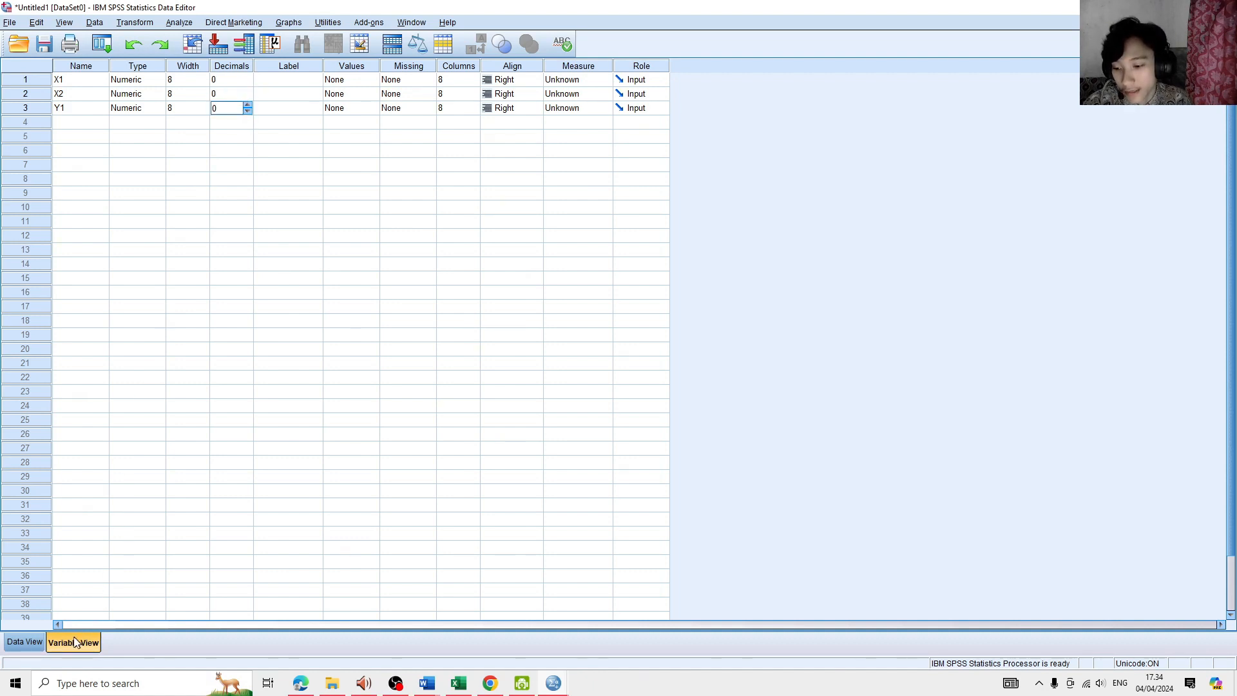
click(25, 642)
click(167, 98)
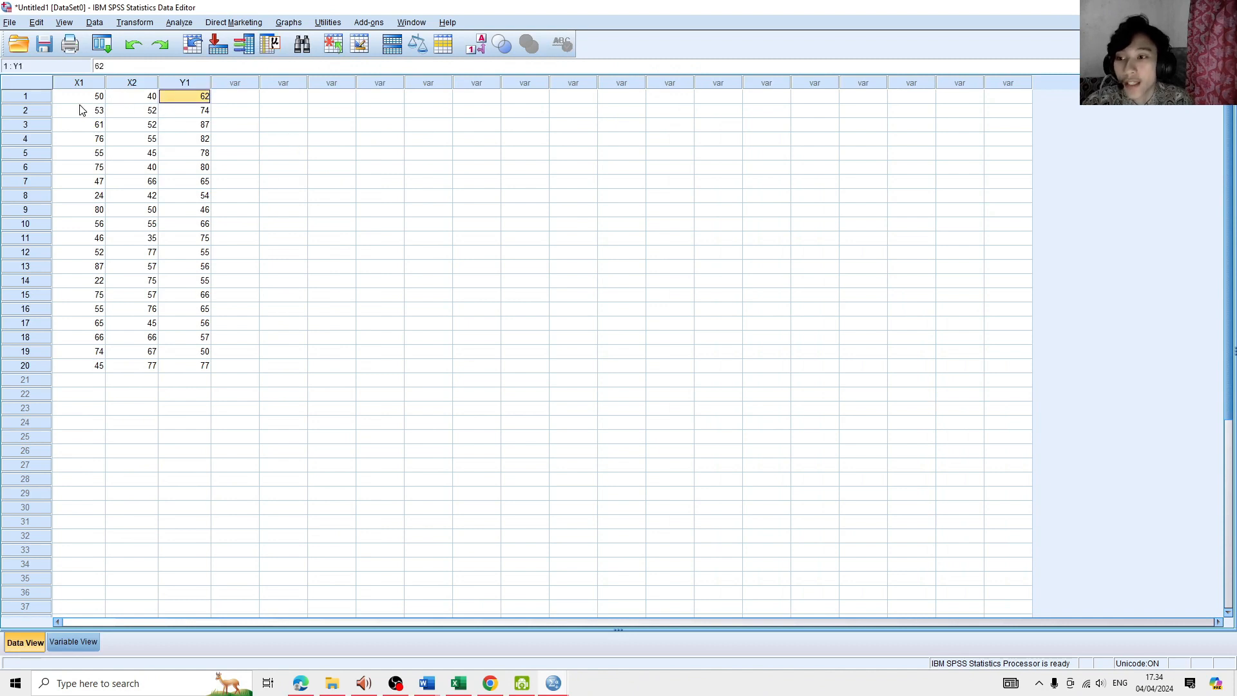
drag(80, 98, 204, 365)
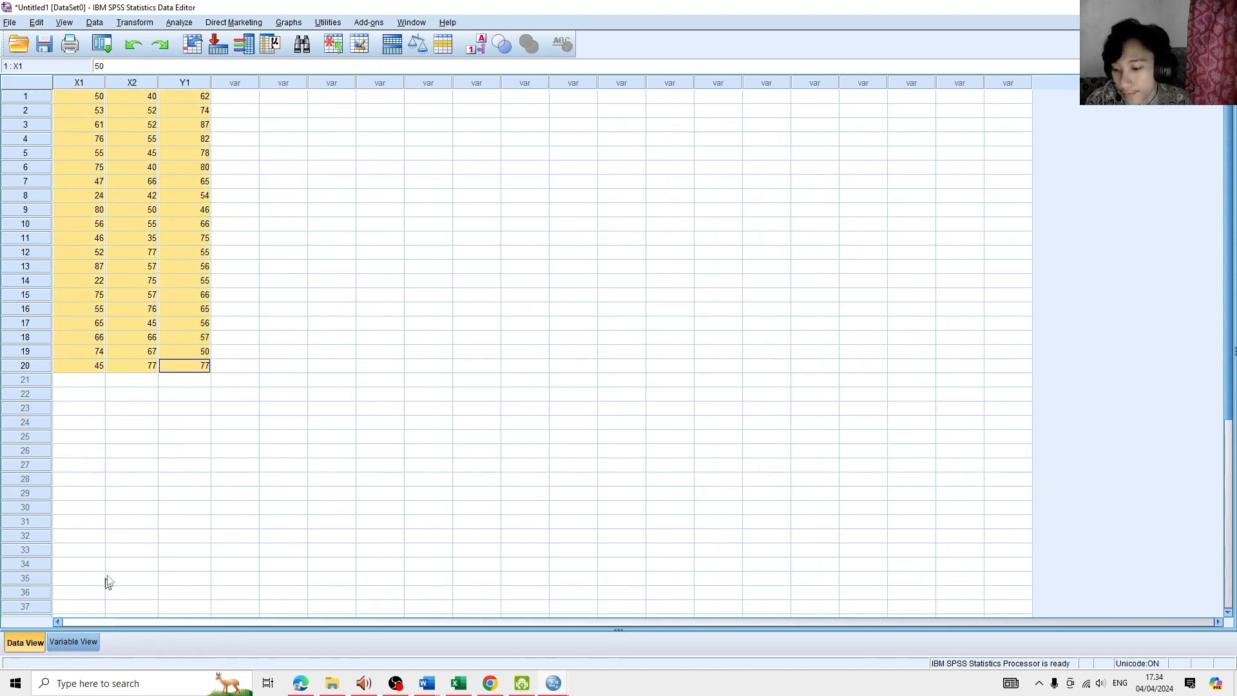
click(126, 552)
- Return to the variable definitions and label variable X1 as "Desain Jersey"
key(ctrl+t)
click(271, 80)
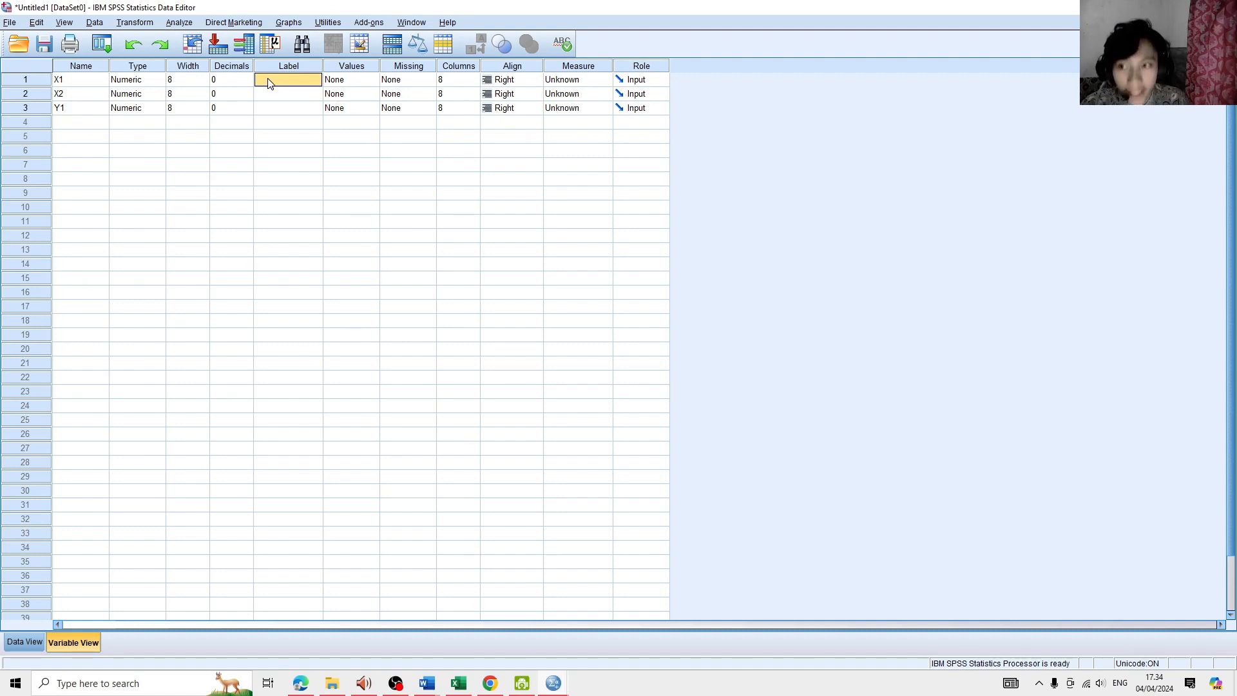
click(91, 81)
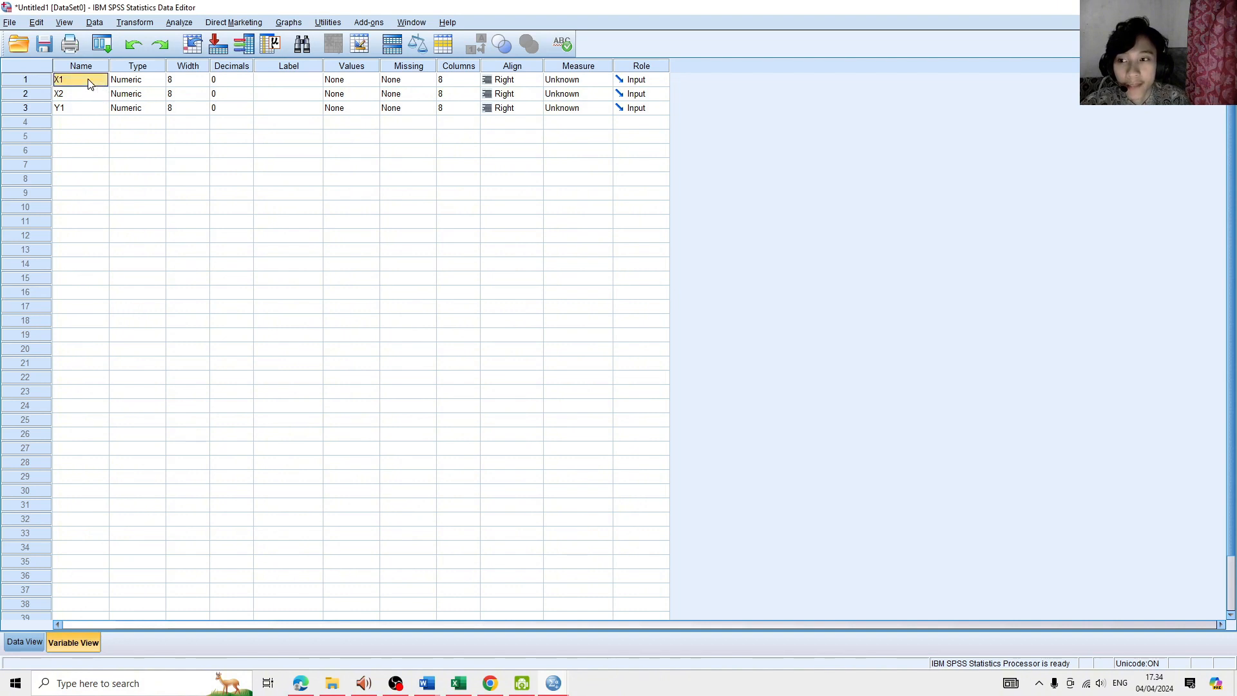
click(296, 71)
click(293, 83)
click(292, 82)
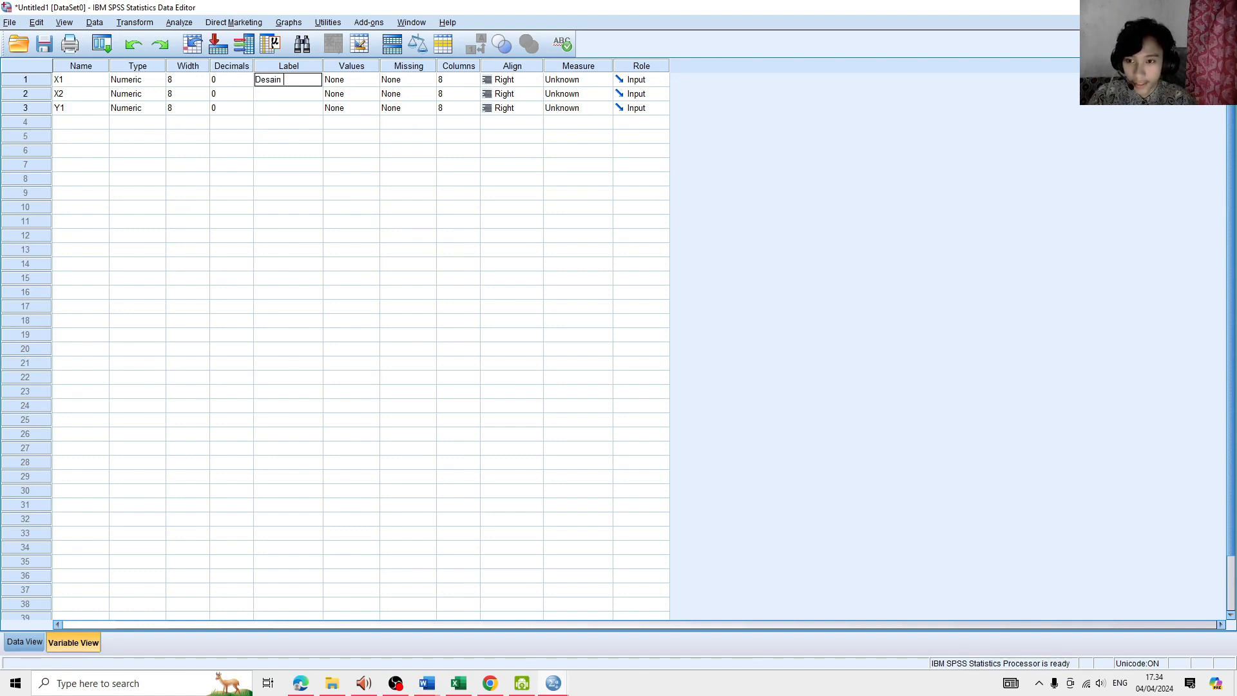
text(Jersey)
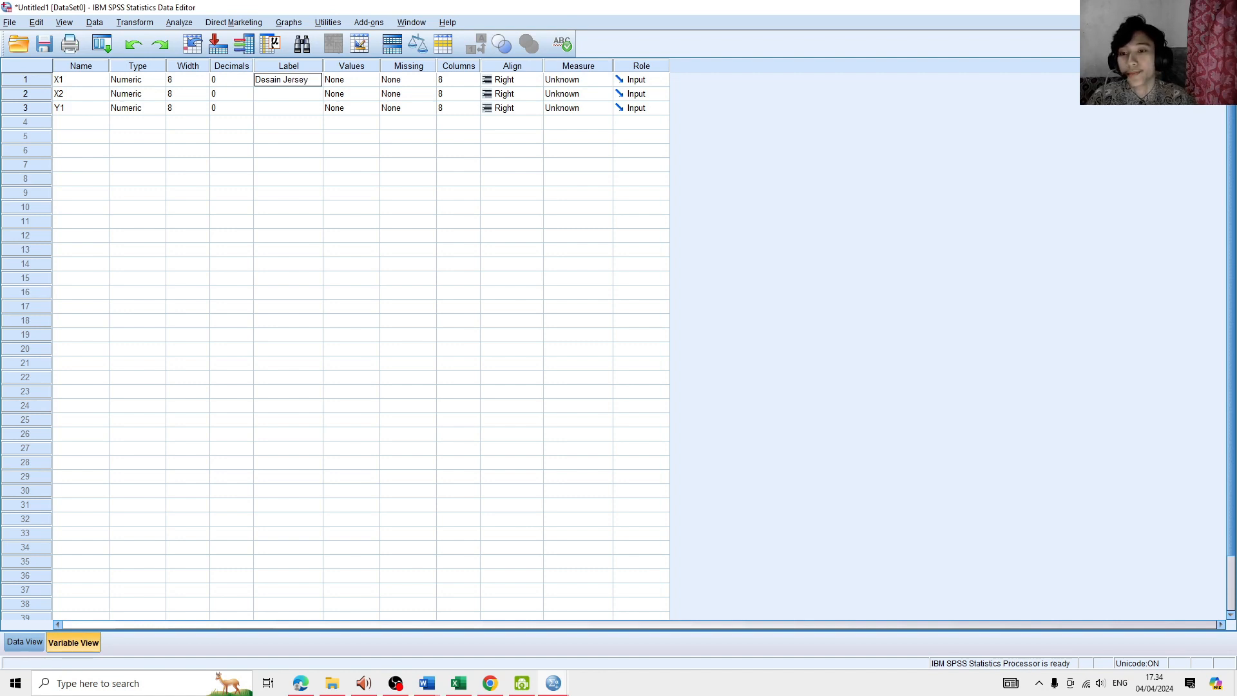
- Label variable X2 as "Bahan Jersey"
click(288, 97)
click(290, 95)
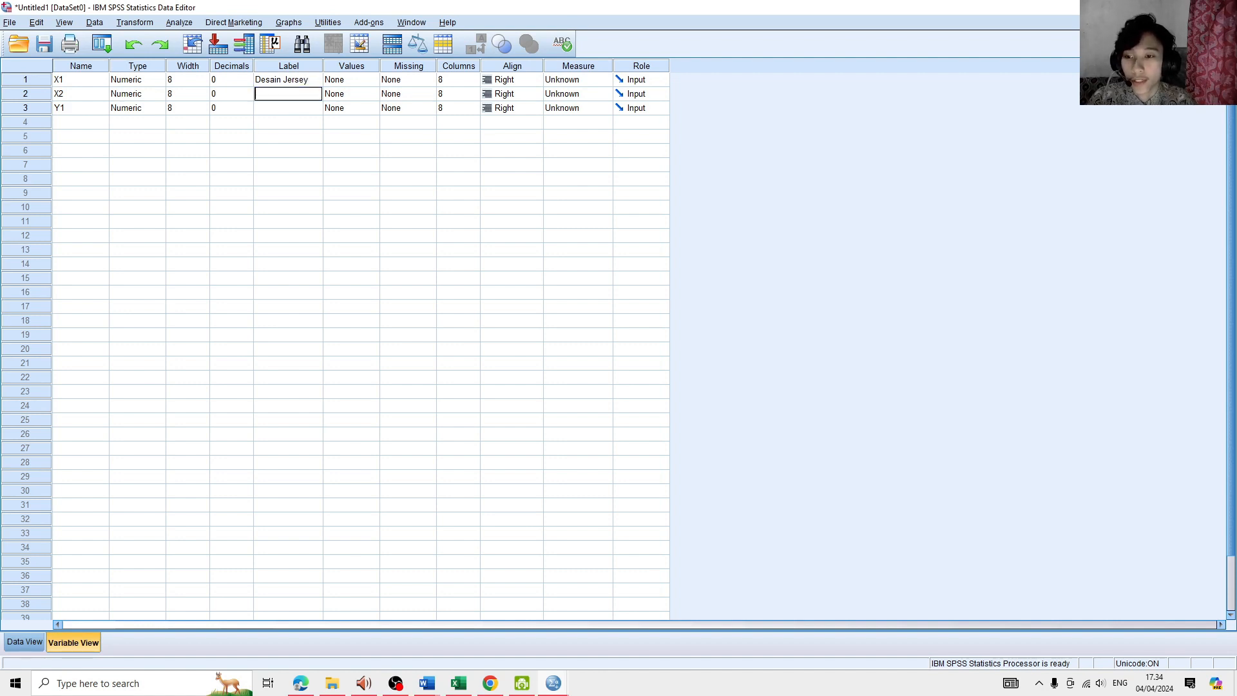
text(Bahan)
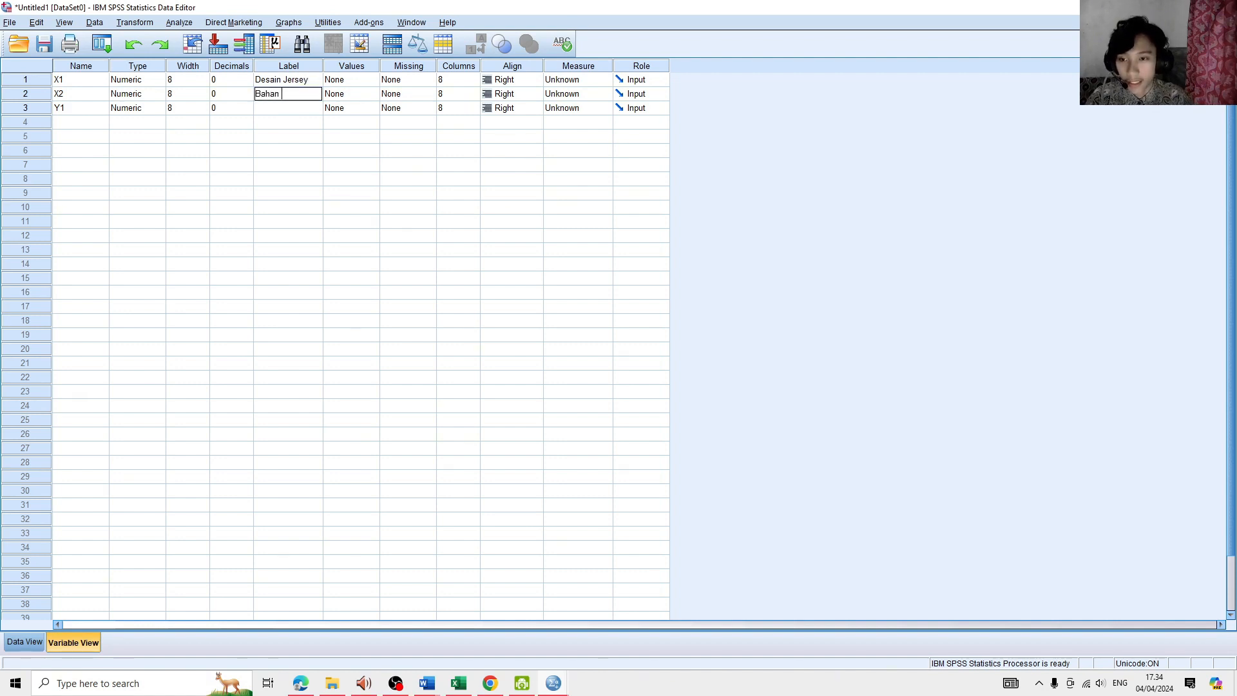
text( jers)
key(BackSpace)
key(BackSpace)
key(BackSpace)
key(BackSpace)
text(Jer)
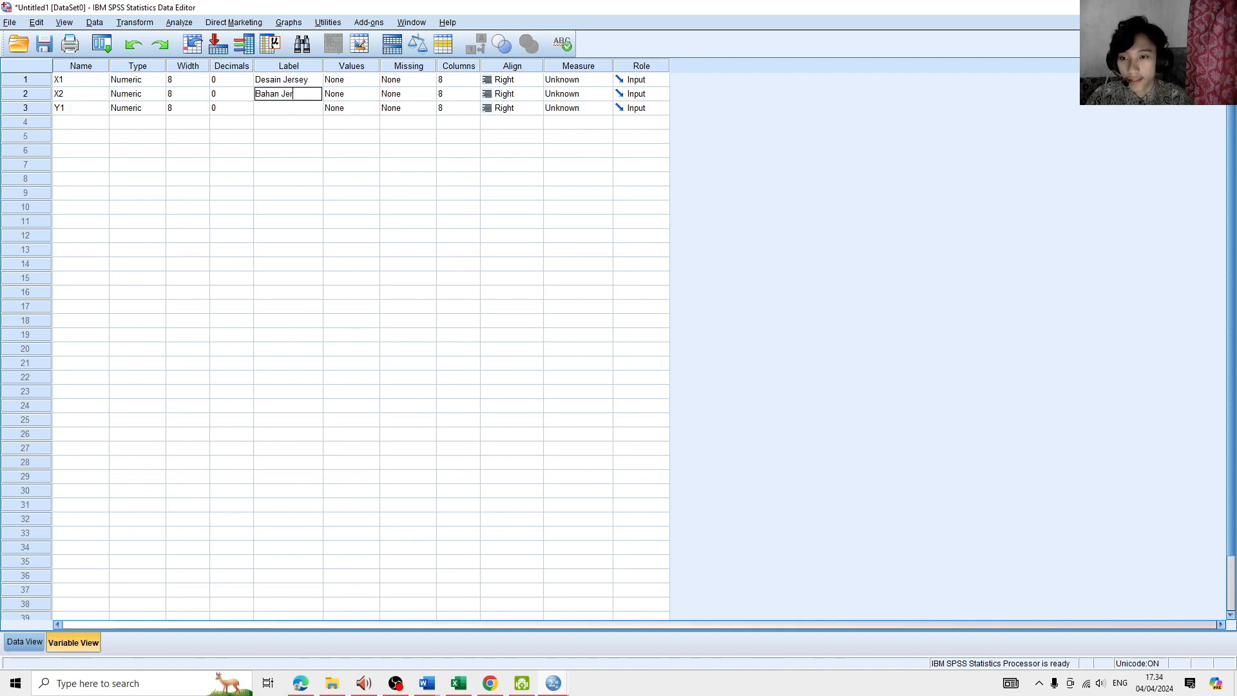
text(sey)
key(Return)
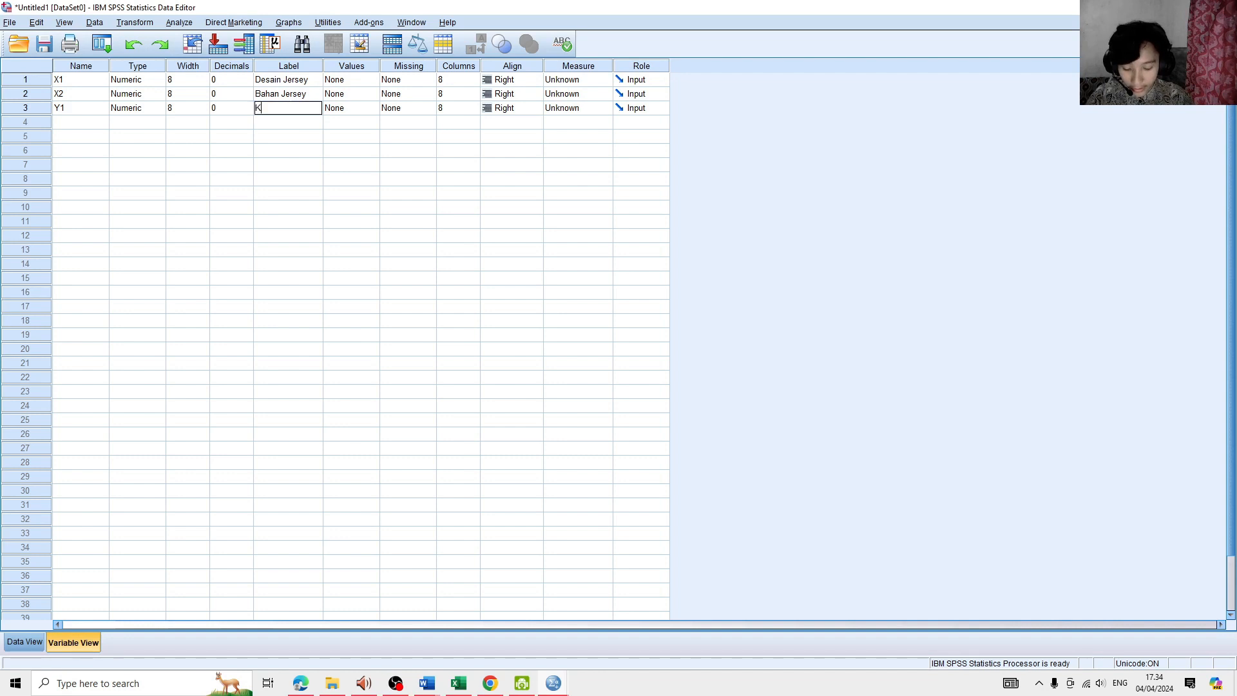
- Label variable Y1 as "Kualitas Jersey" and commit the entry
text(Kualitas jers)
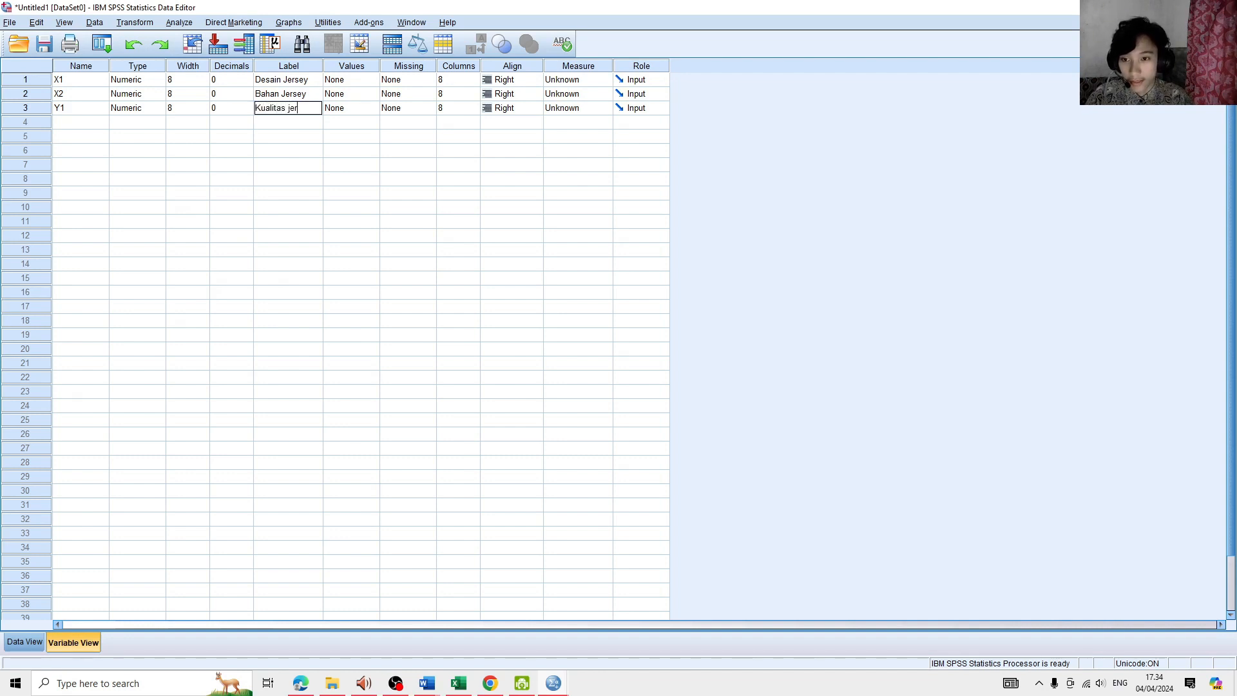
key(BackSpace)
key(BackSpace)
key(BackSpace)
key(BackSpace)
text(Jersey)
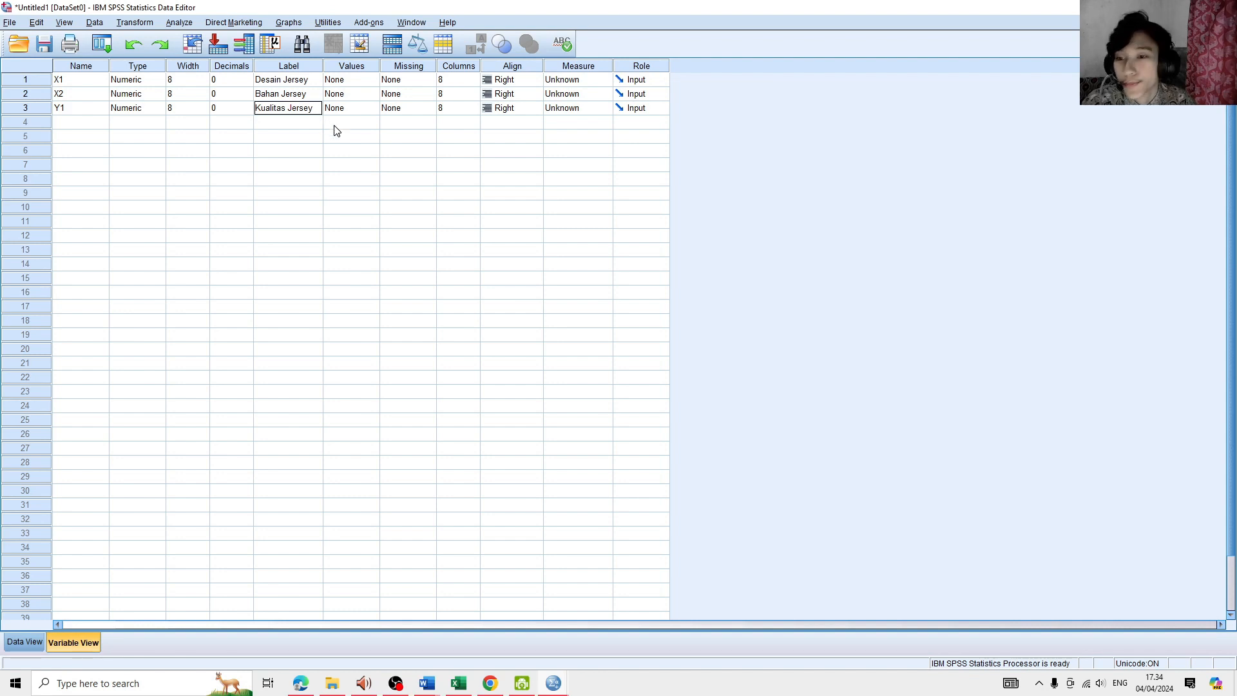
key(Return)
click(287, 125)
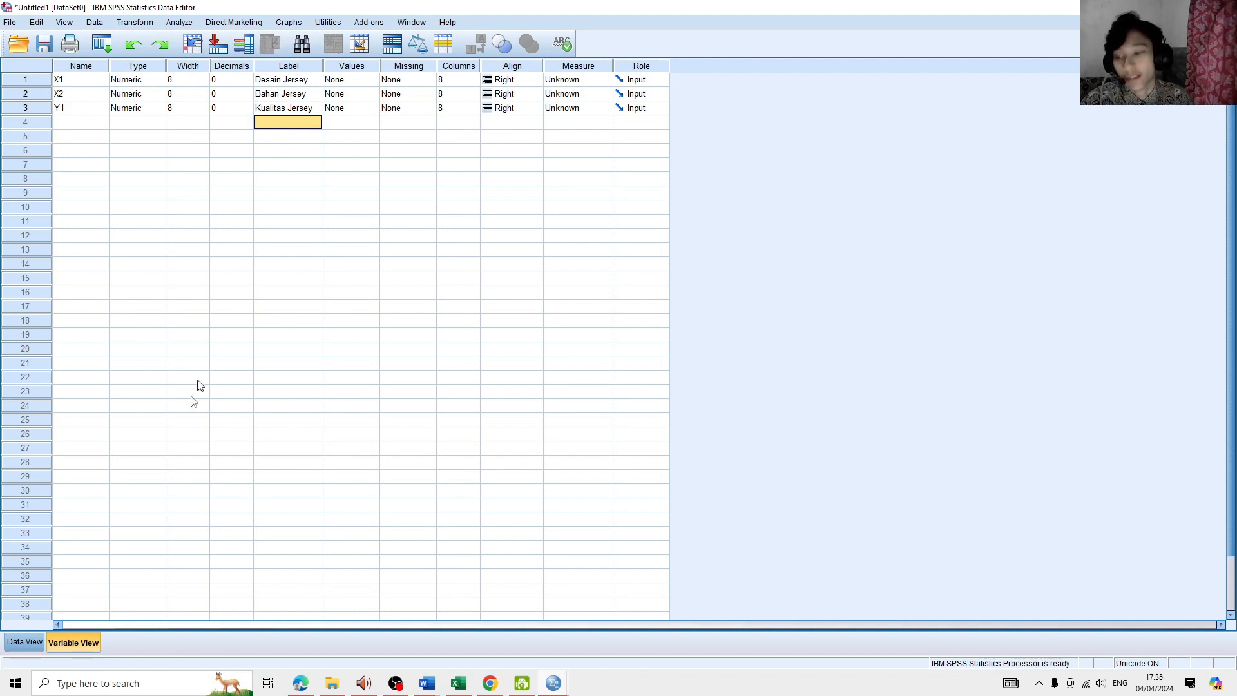
- Return to the data grid and review the X1, X2 and Y1 columns
click(40, 641)
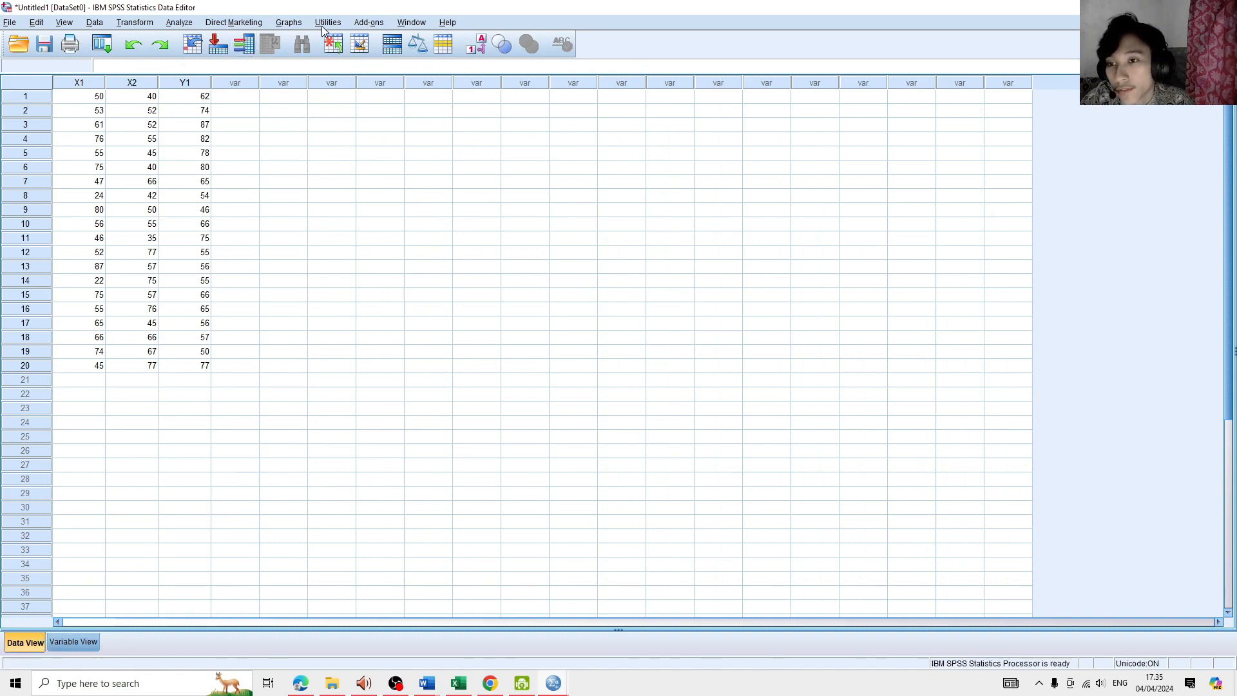
click(174, 98)
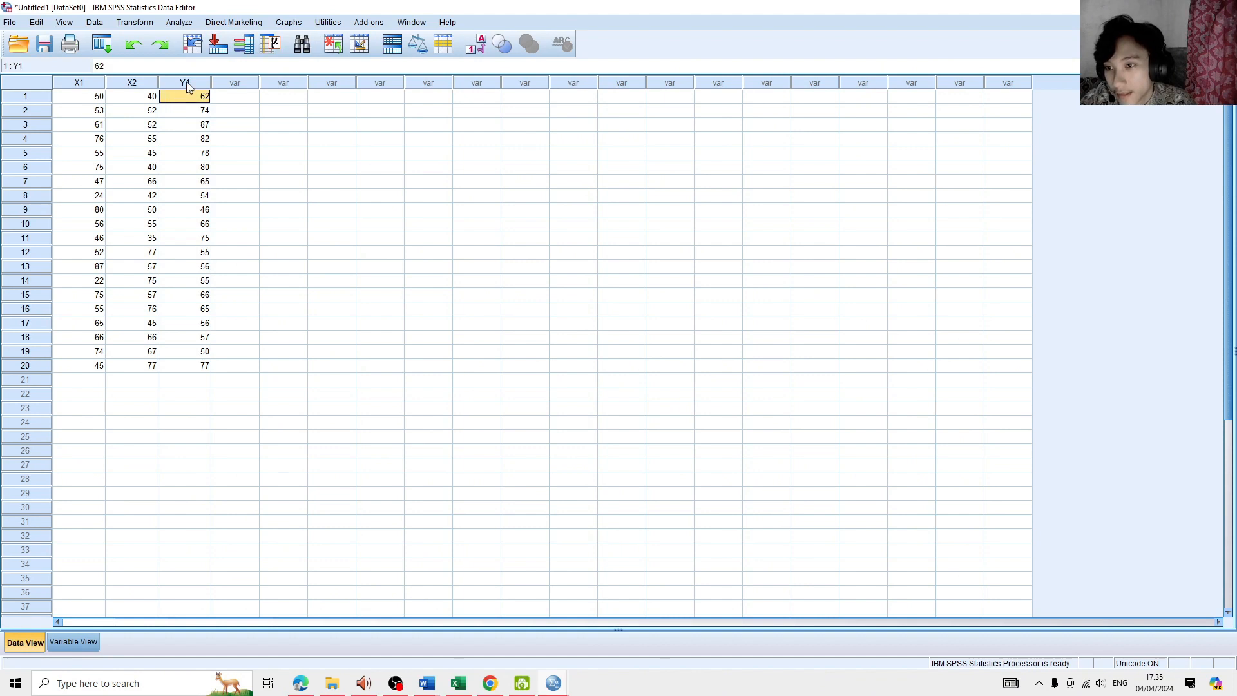
click(185, 83)
click(132, 83)
click(96, 84)
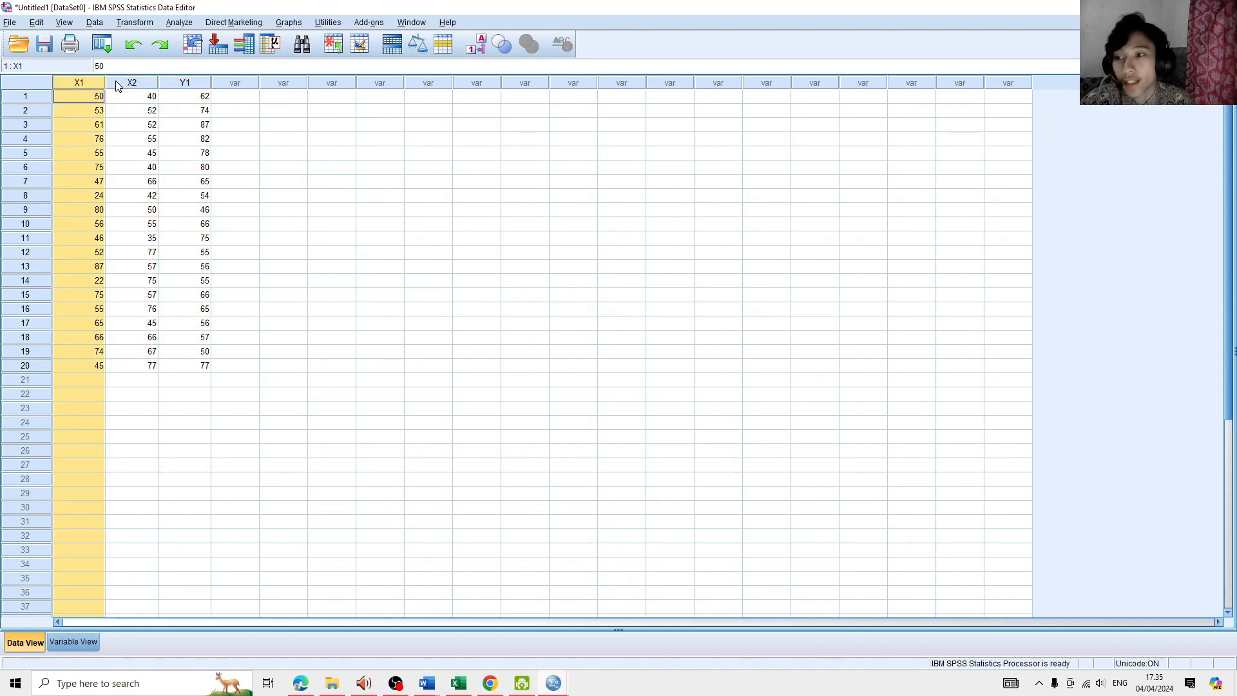
click(119, 84)
click(183, 84)
click(249, 100)
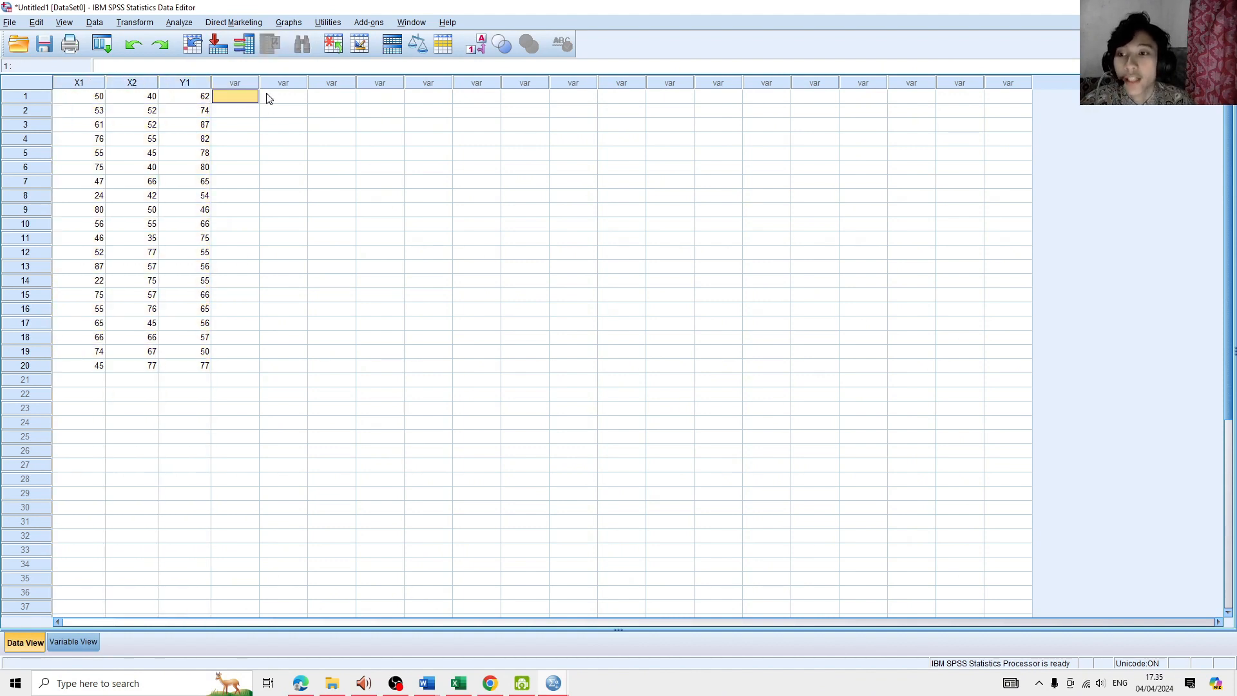
- Start a Linear Regression analysis and assign Kualitas Jersey [Y1] as the dependent variable
click(175, 24)
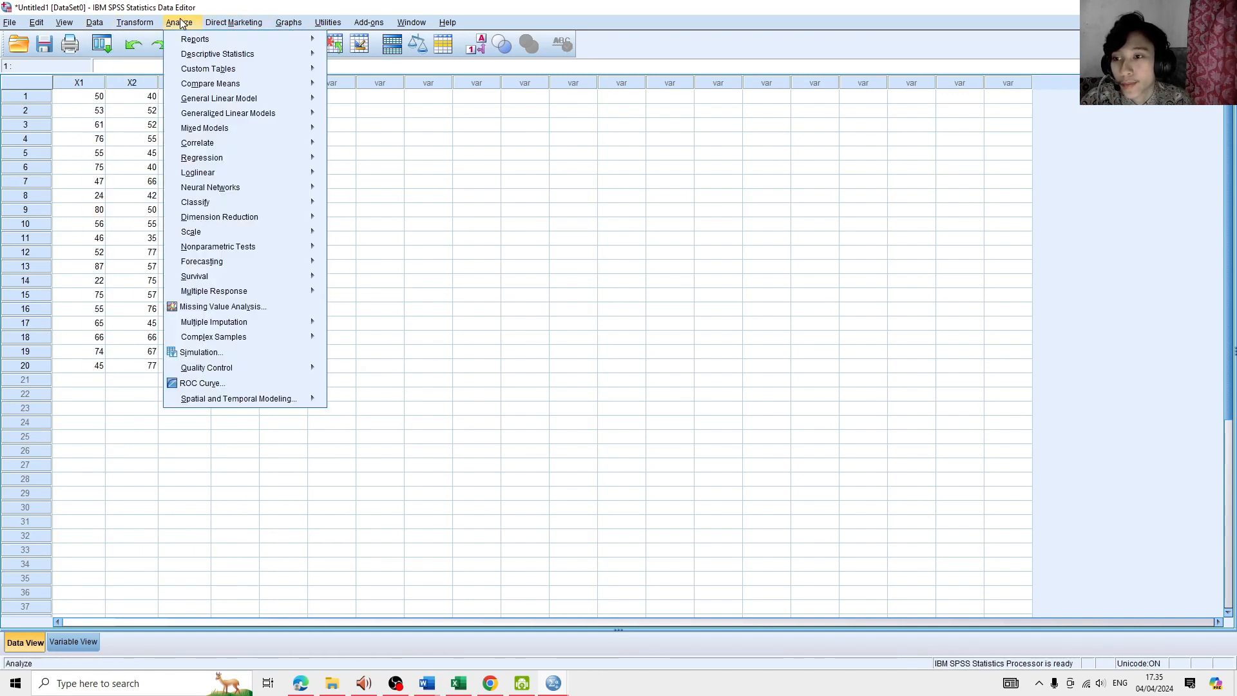
mouse_move(206, 157)
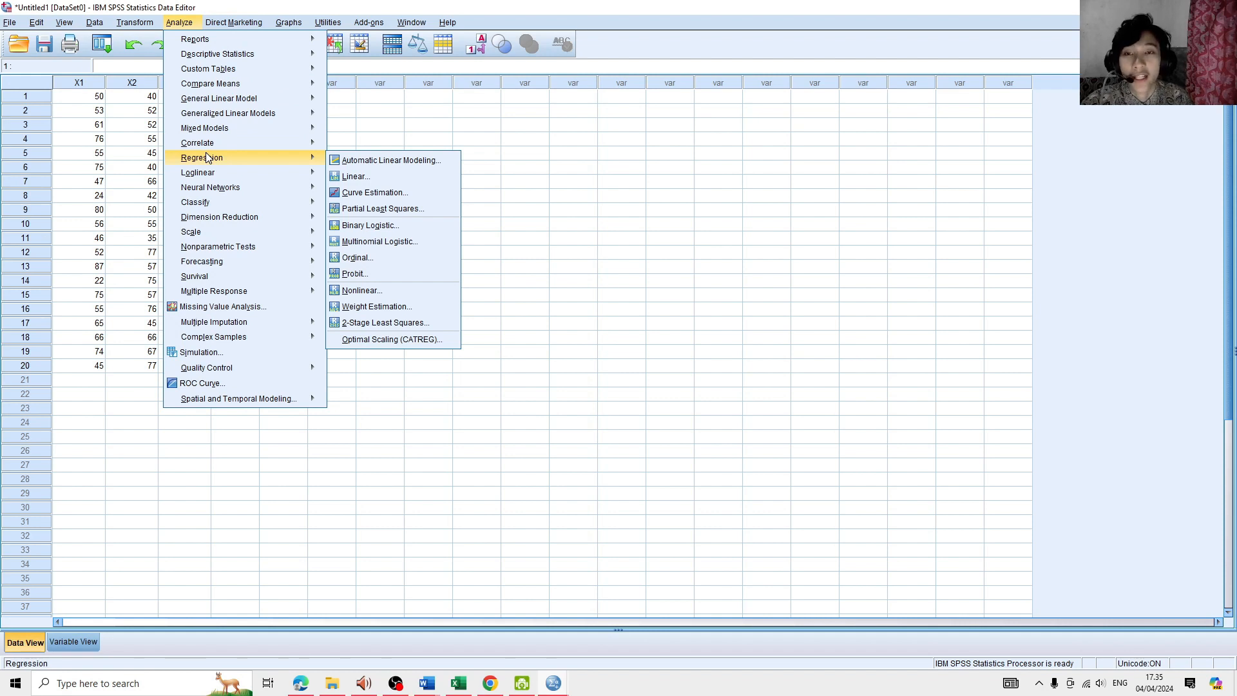
click(376, 176)
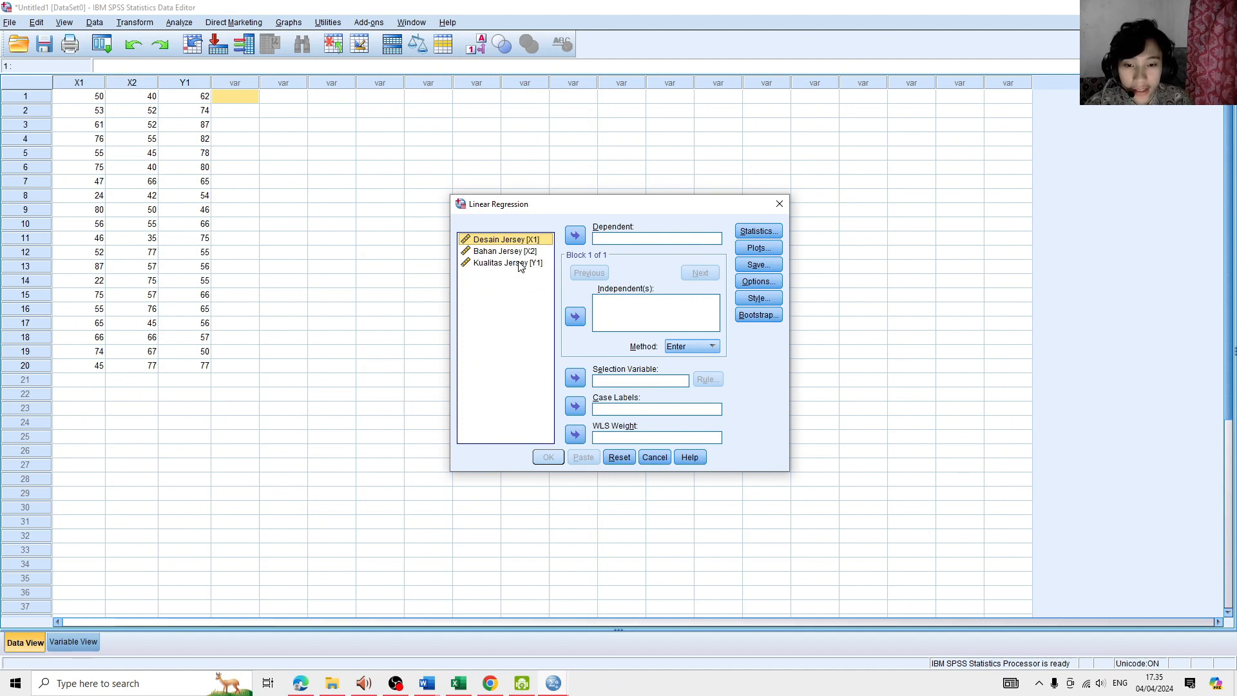
click(521, 263)
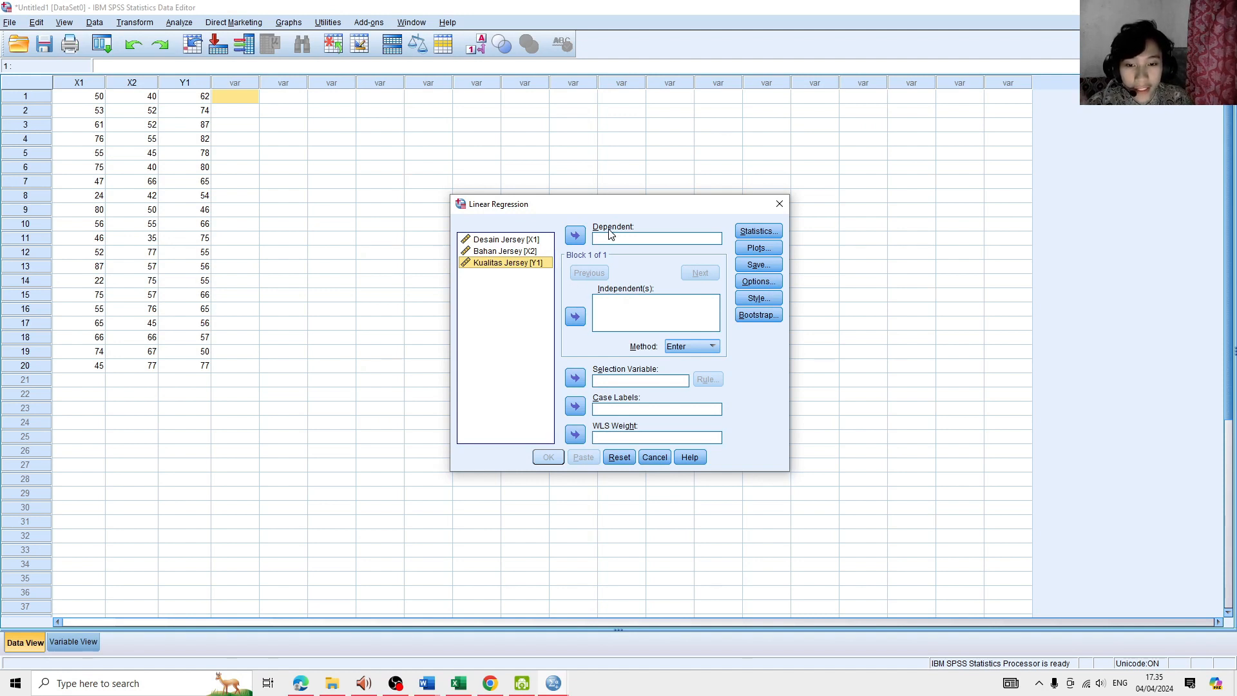
click(578, 237)
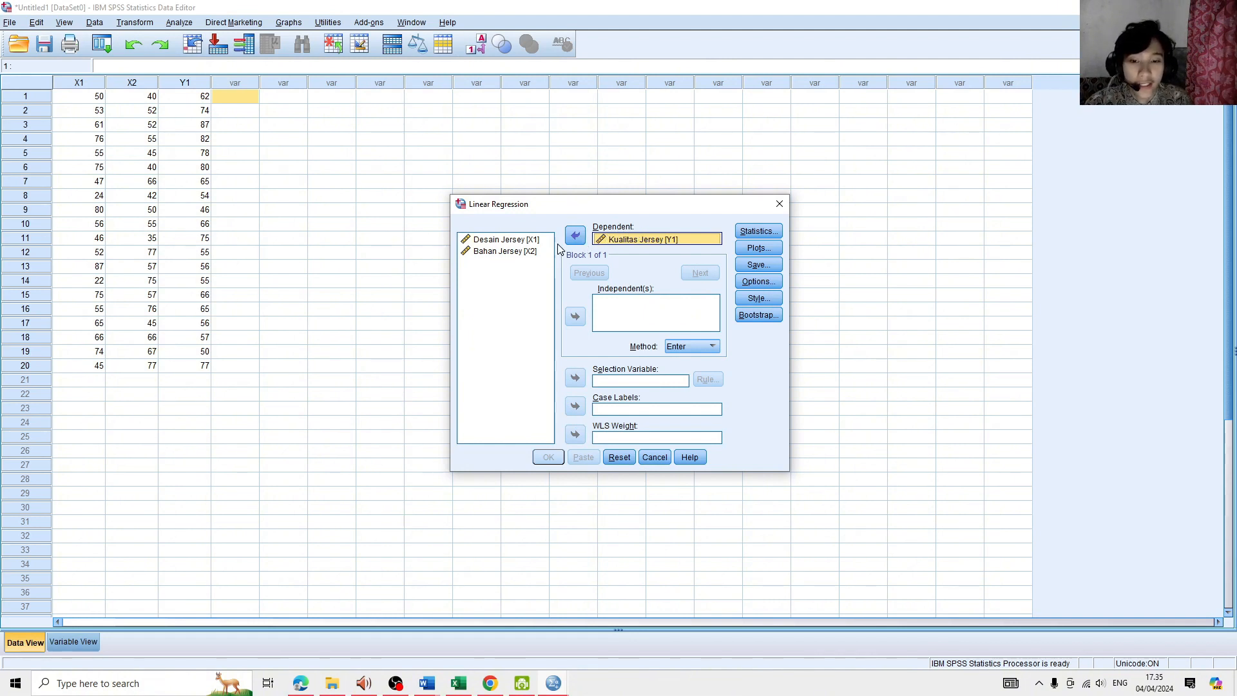
- Add Desain Jersey [X1] and Bahan Jersey [X2] as independent variables with the Enter method and run the regression
click(519, 258)
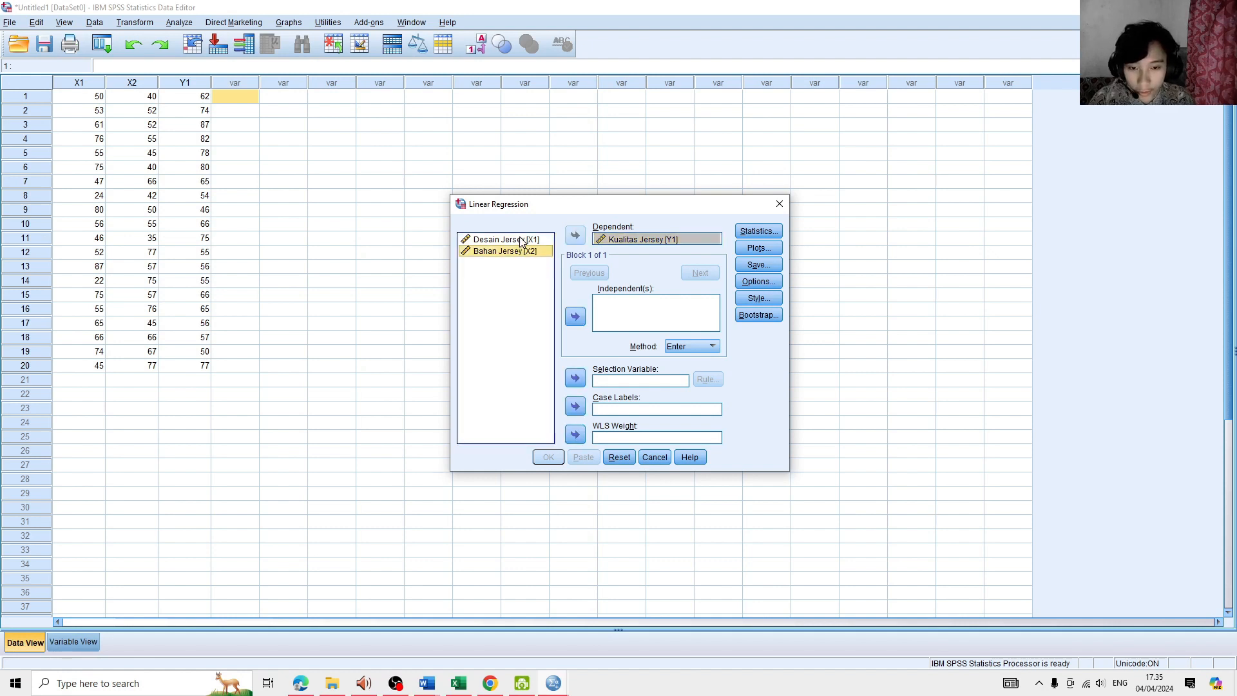
click(515, 241)
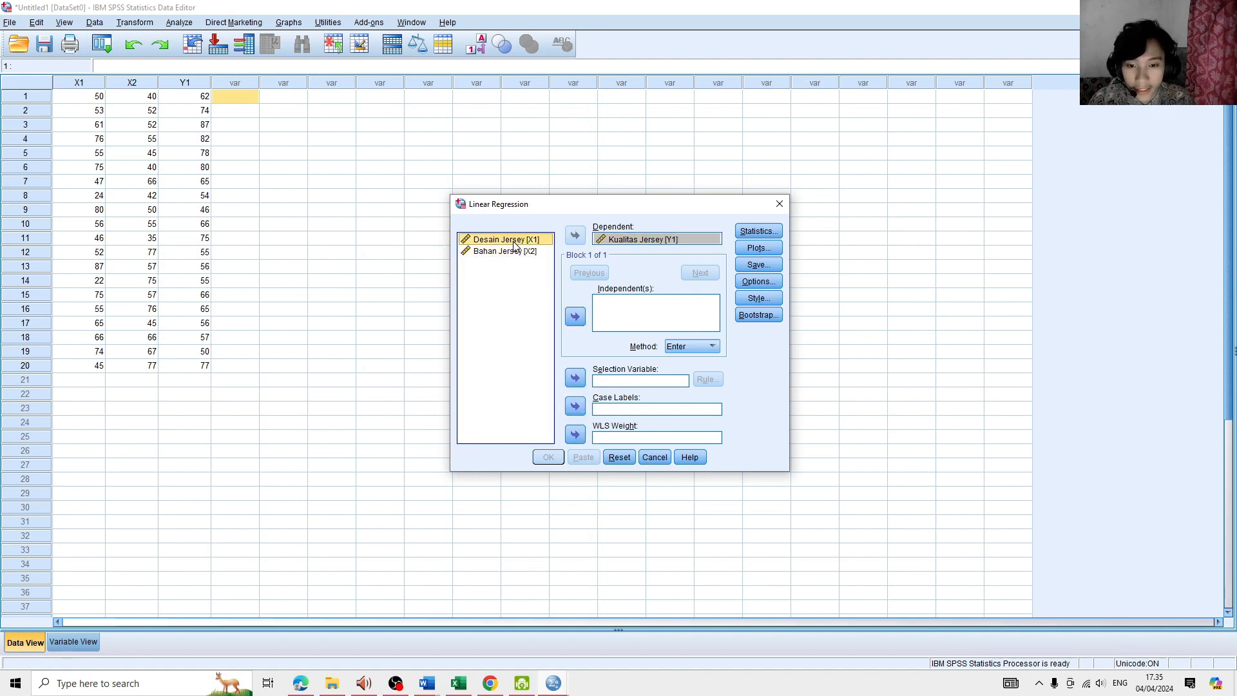
shift+click(515, 252)
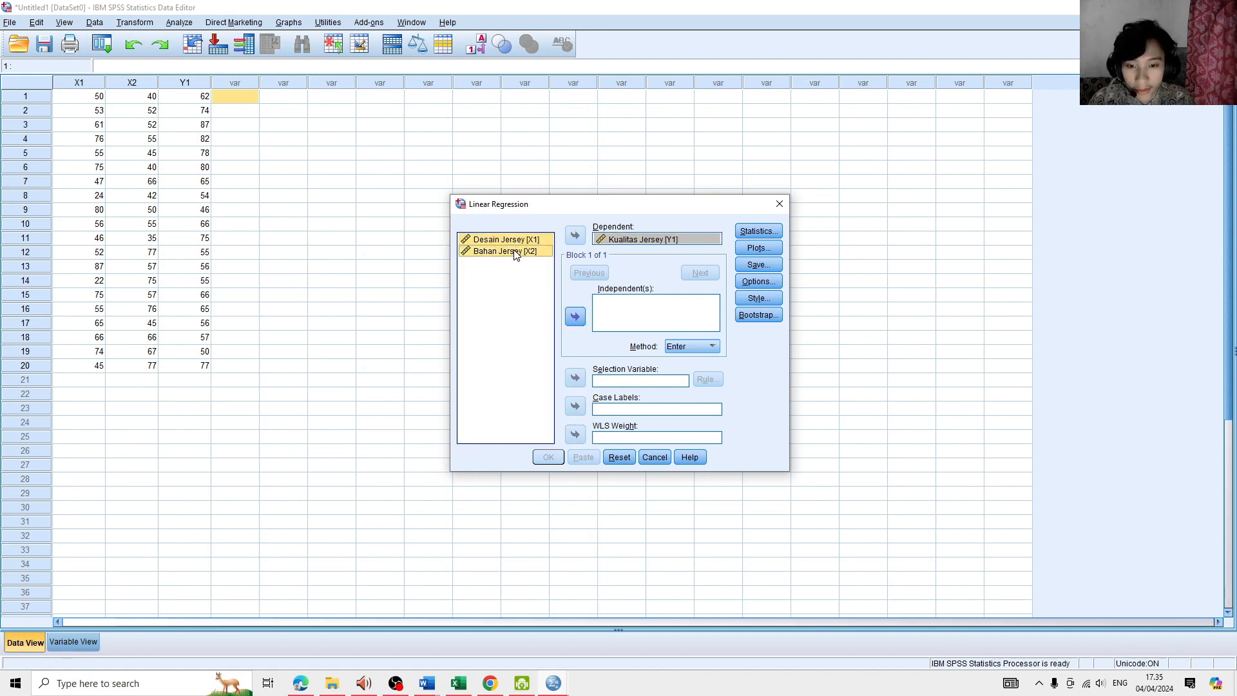
click(575, 317)
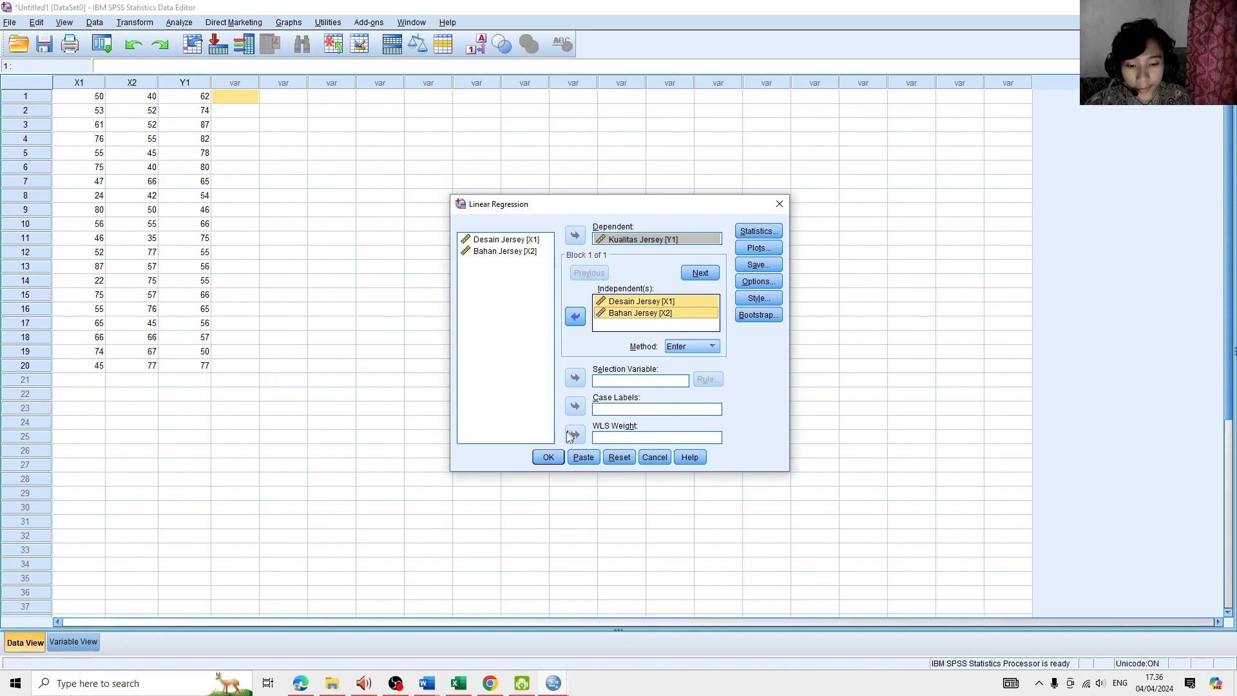
click(548, 458)
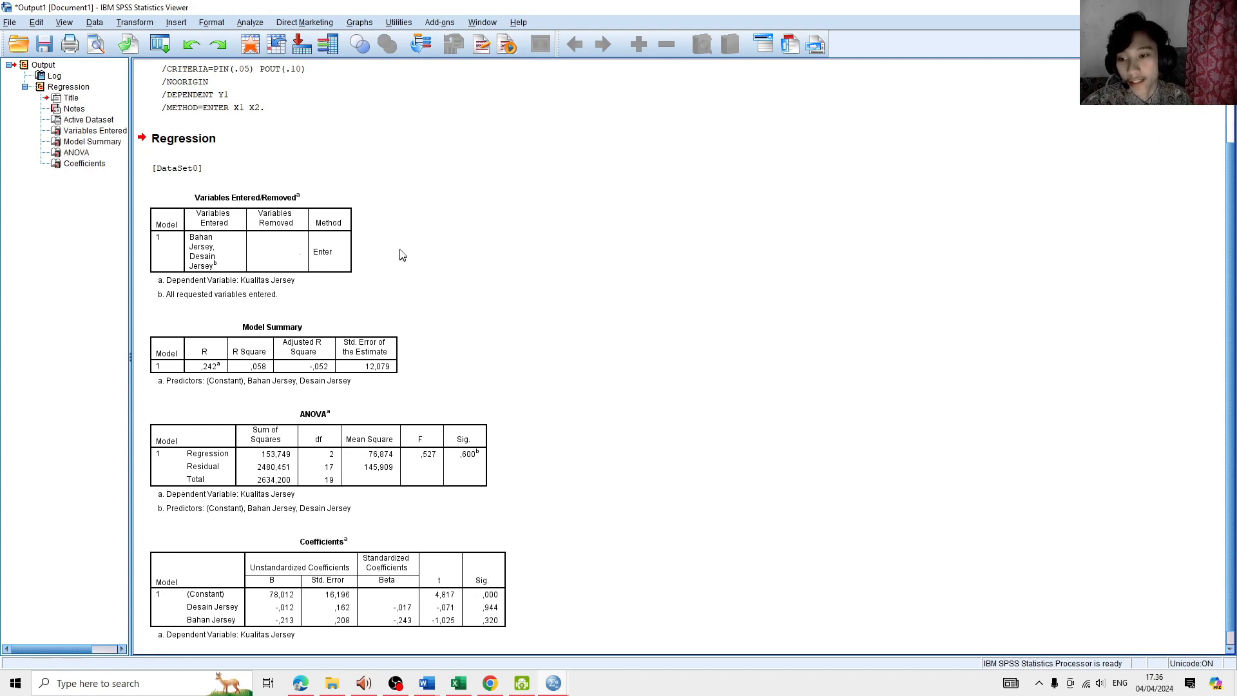
- Examine the Variables Entered/Removed, Model Summary, ANOVA and Coefficients tables in the regression output
scroll(400, 253, down, 1)
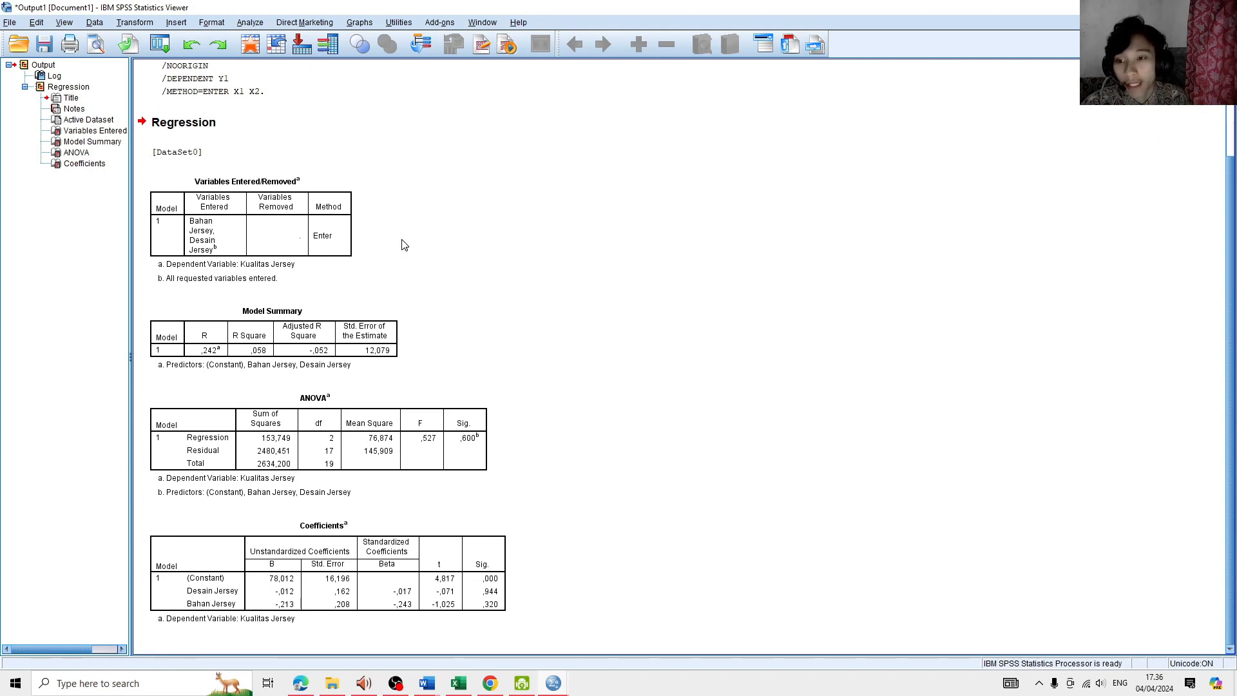
click(341, 227)
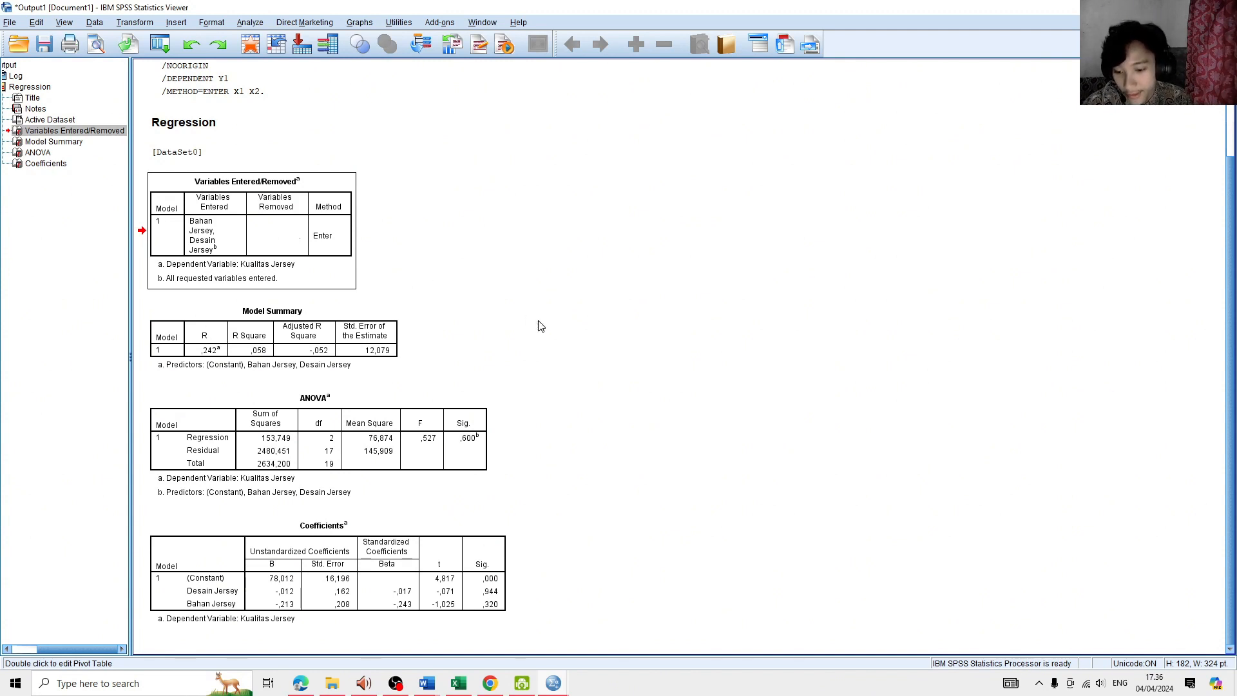
click(481, 559)
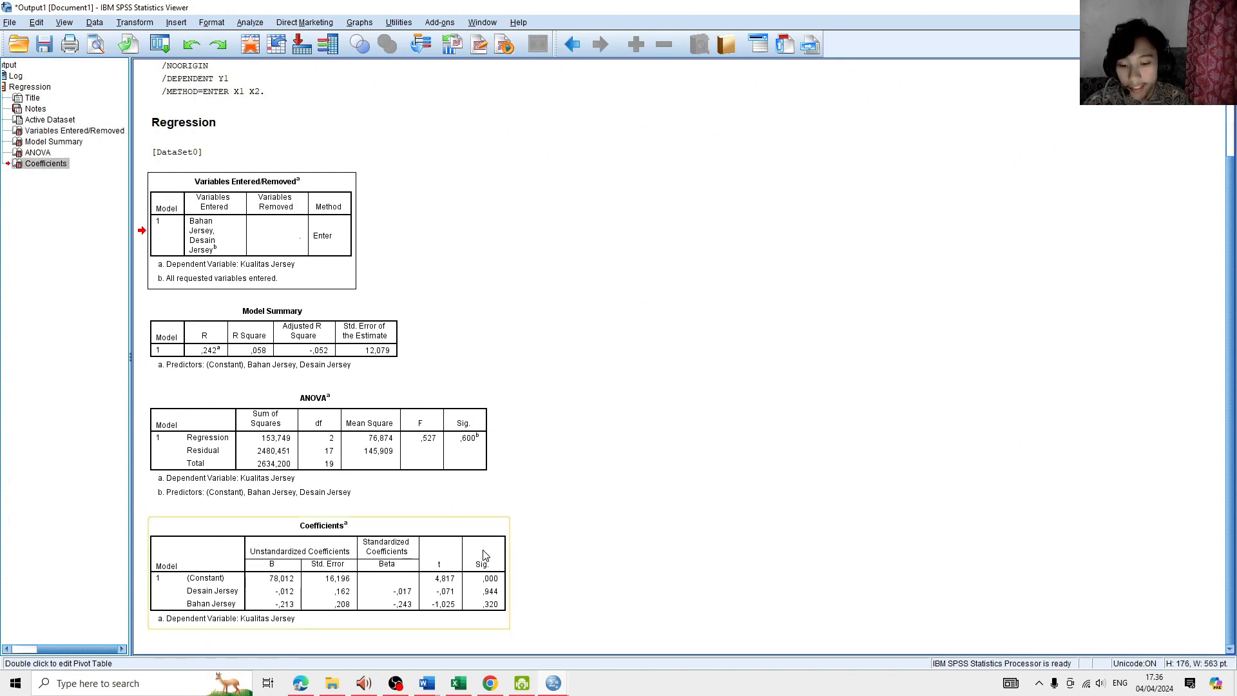
click(458, 492)
click(370, 355)
click(281, 262)
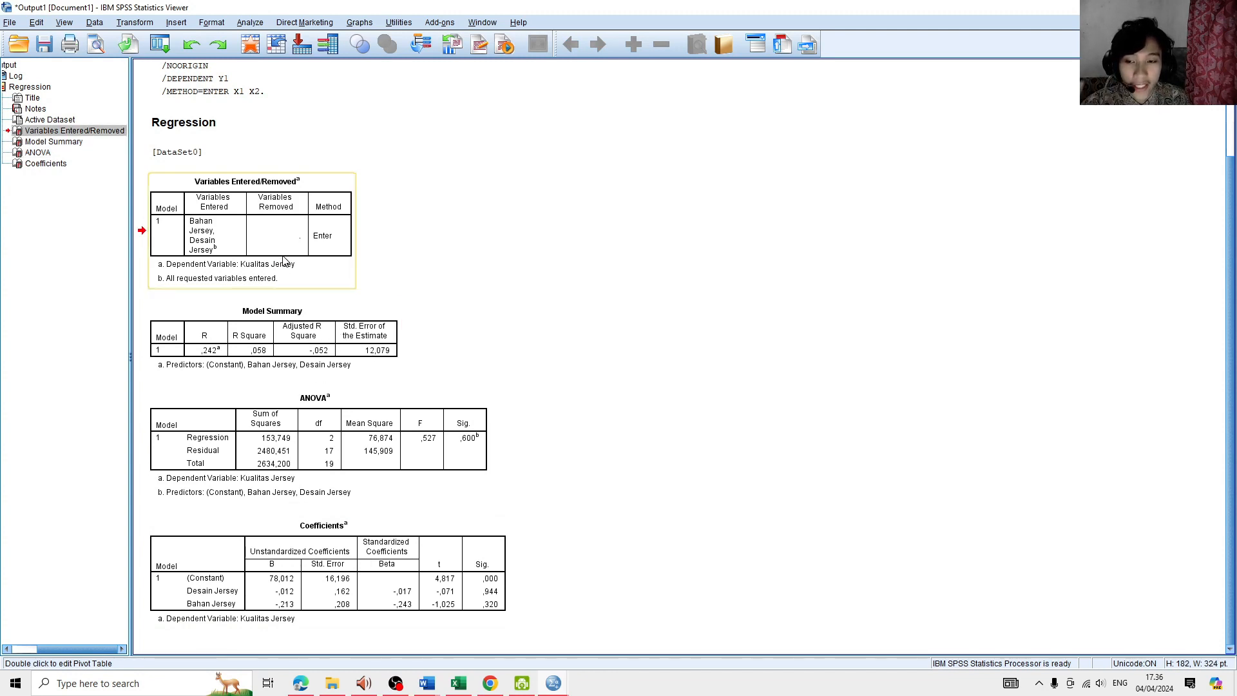
click(354, 362)
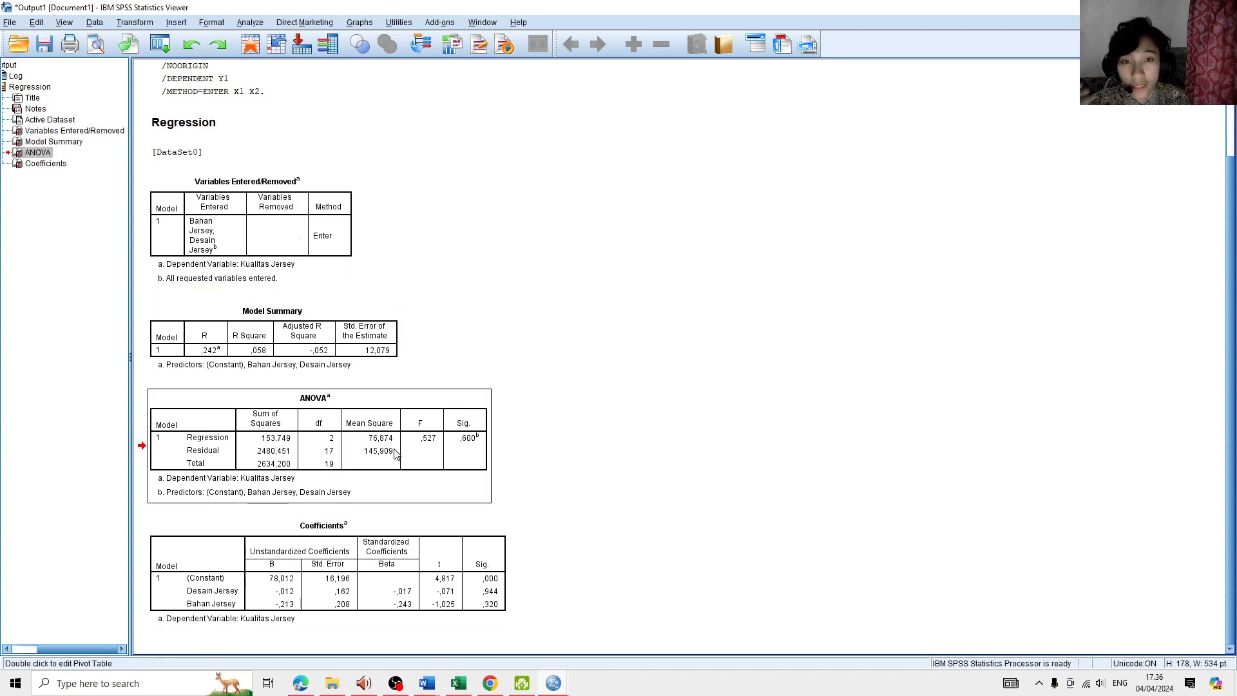
click(422, 545)
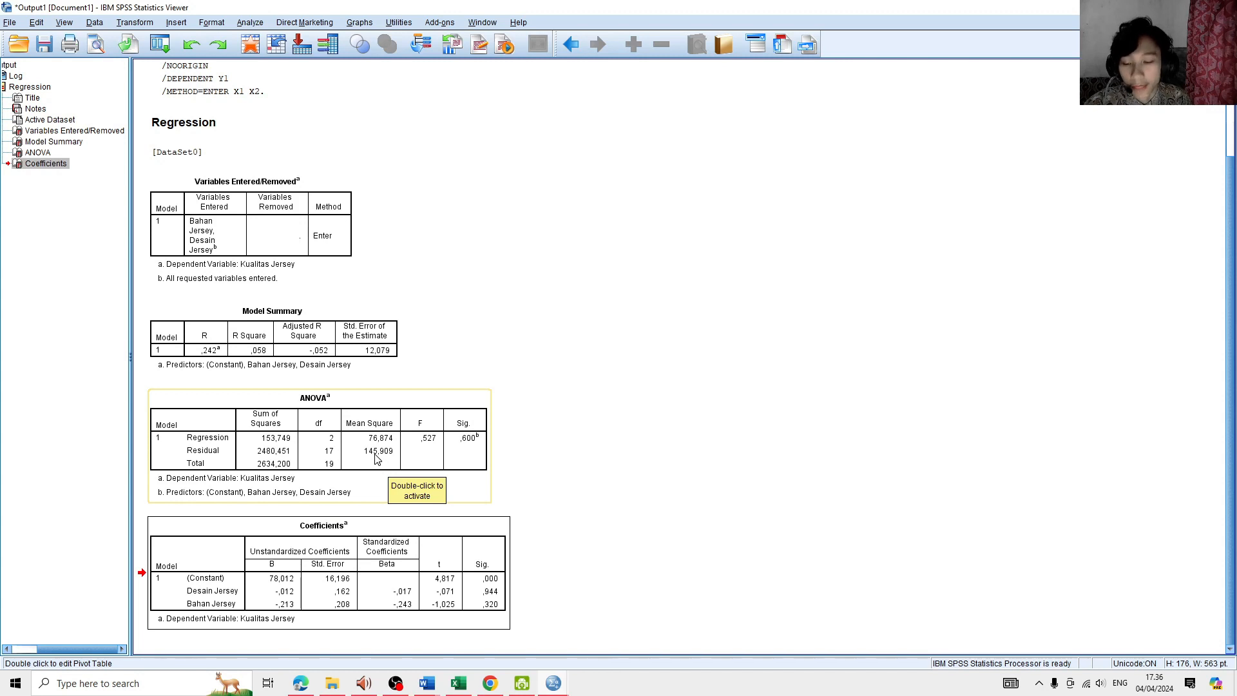
click(356, 353)
click(331, 238)
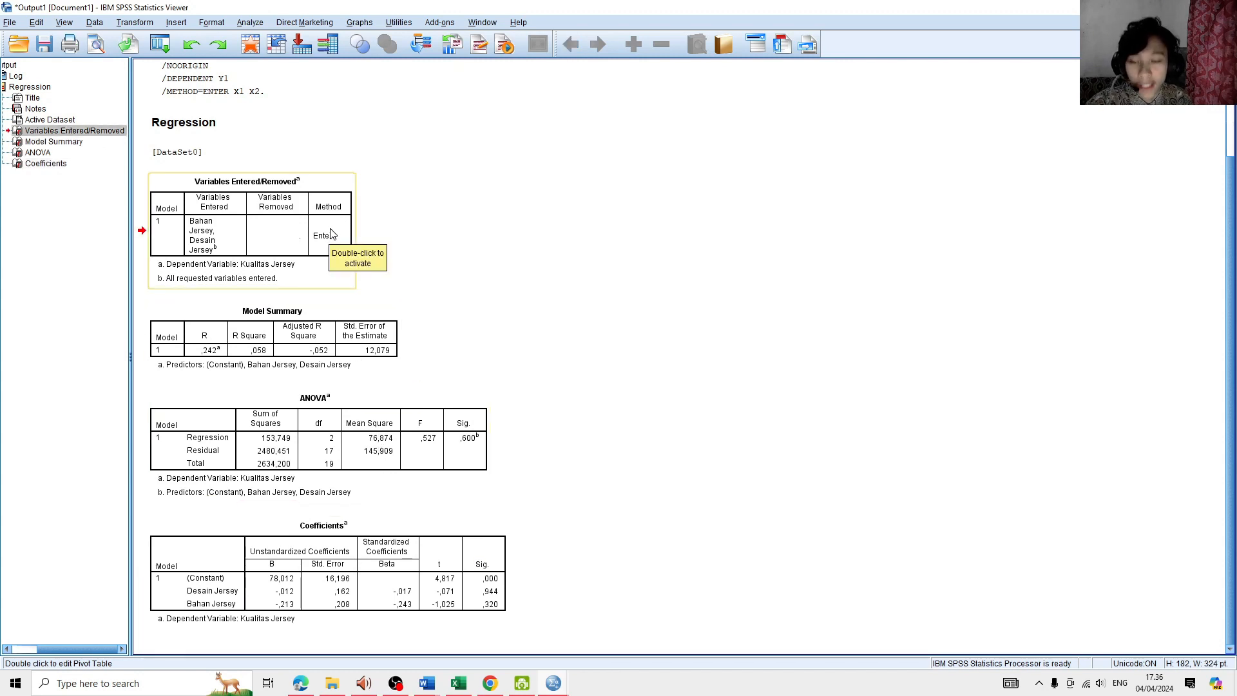
scroll(293, 237, up, 3)
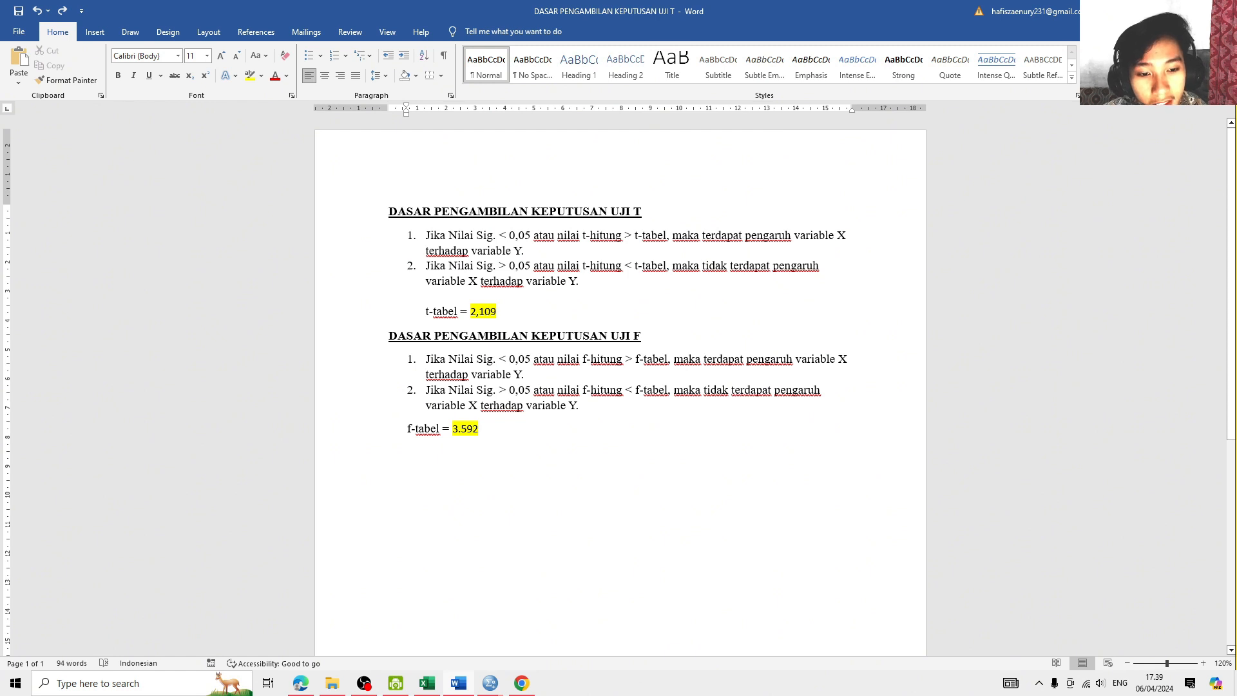
- Review the t-test decision criteria and t-table value in the Word document, and switch to the SPSS output viewer
drag(405, 325, 679, 333)
click(680, 332)
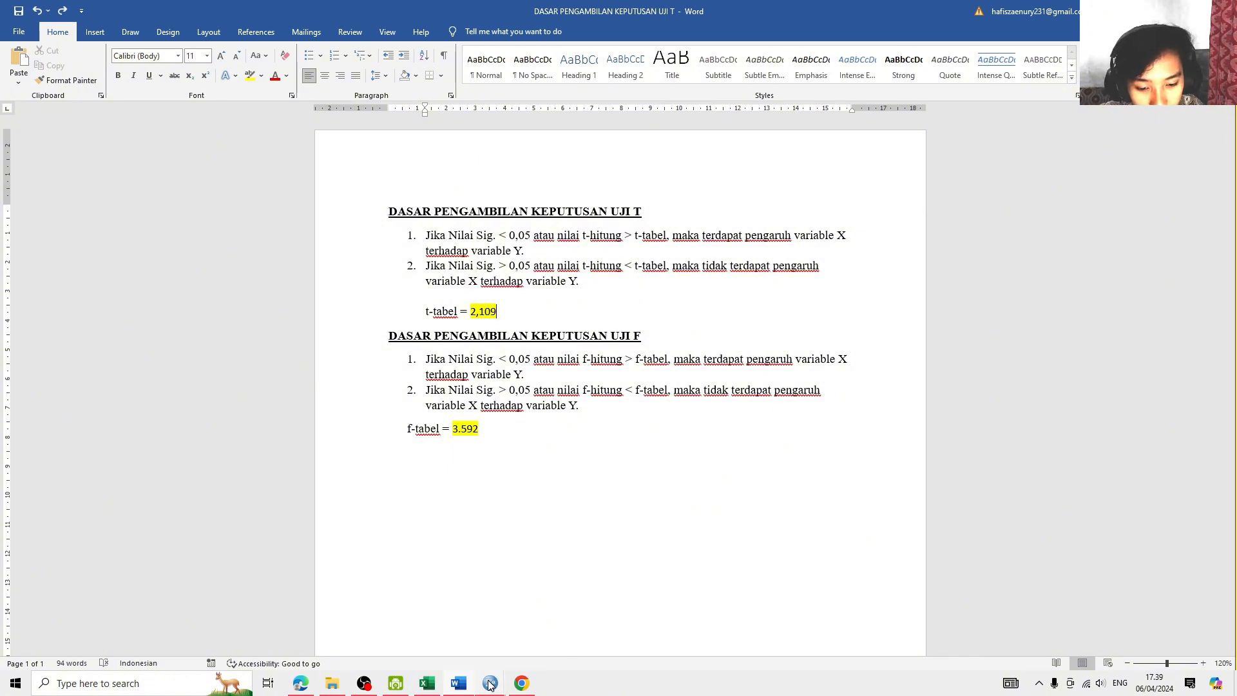
mouse_move(490, 681)
mouse_move(454, 639)
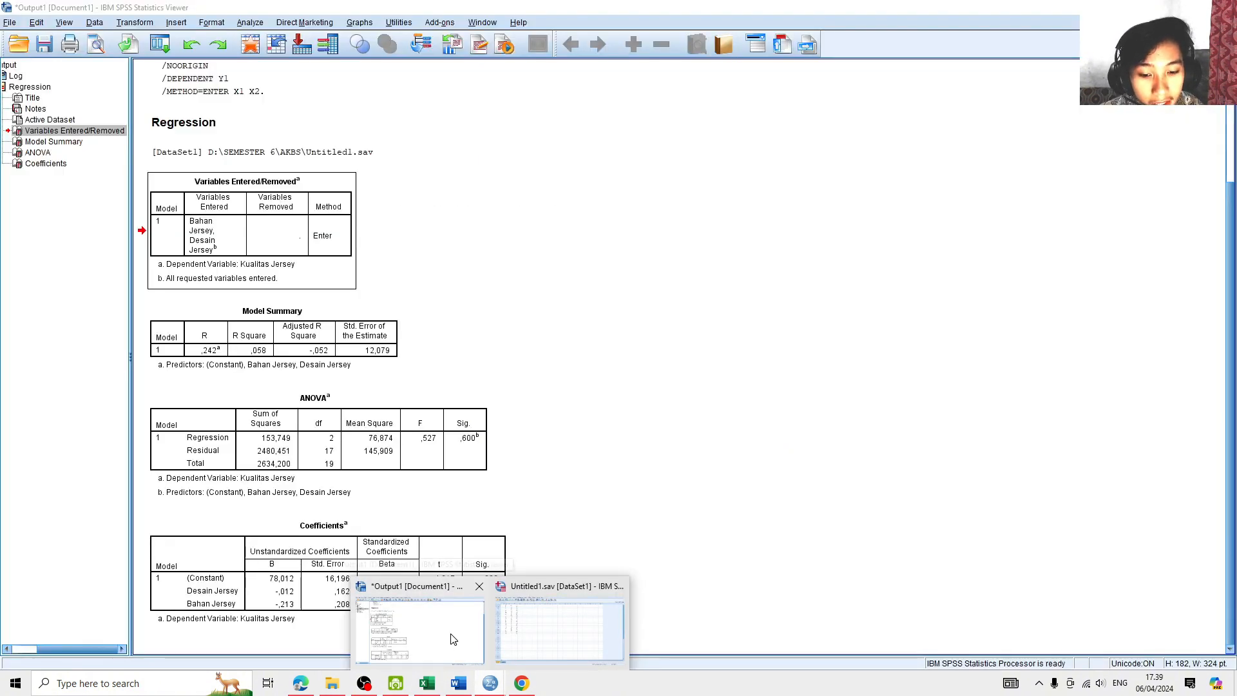
click(453, 638)
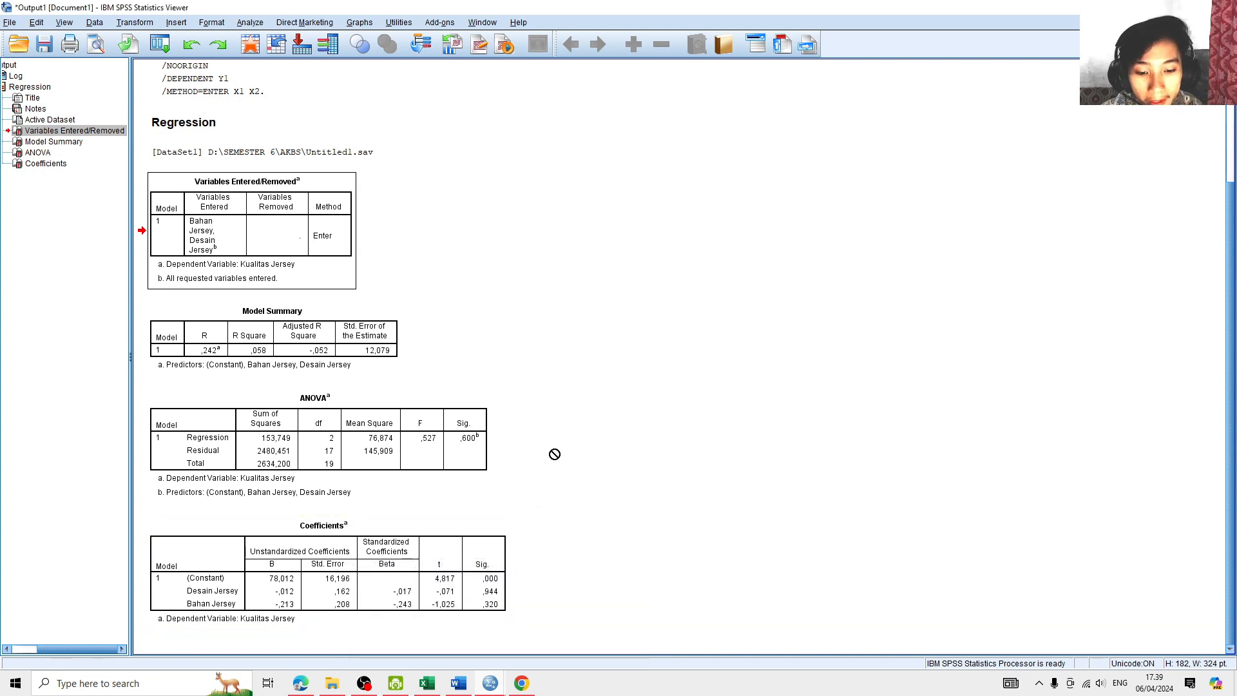
- Examine the t and Sig. values for both predictors in the Coefficients table, and switch back to the Word decision criteria
click(318, 578)
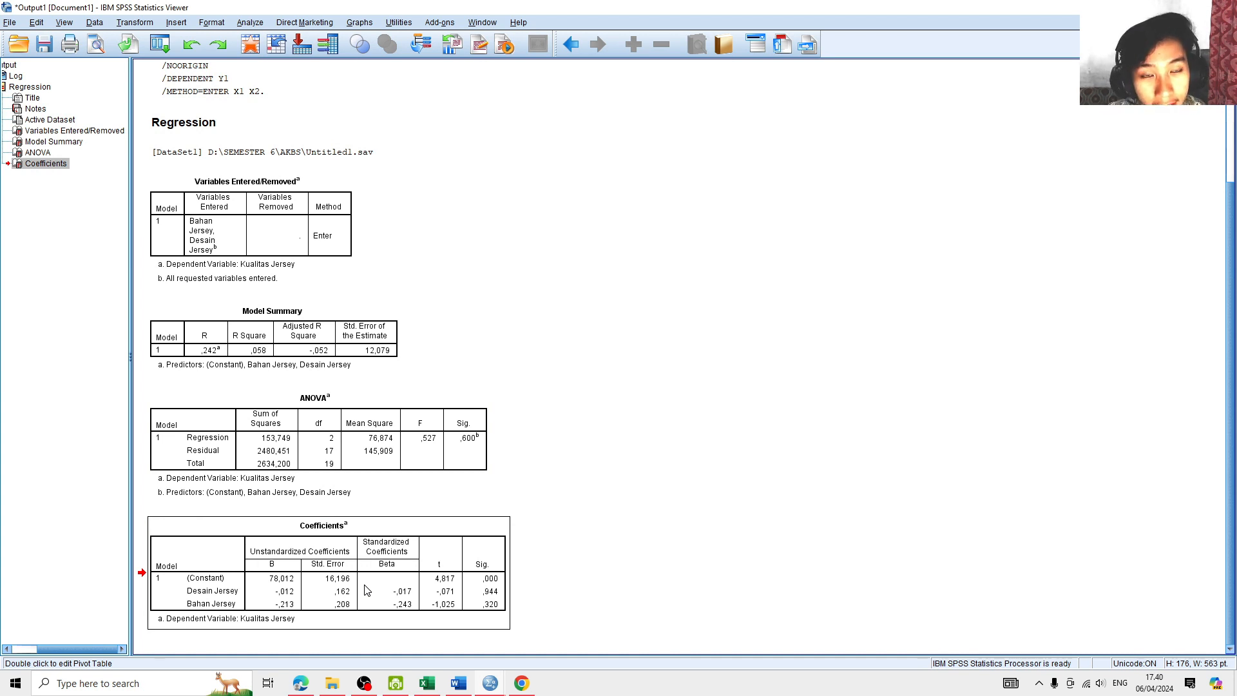
click(397, 562)
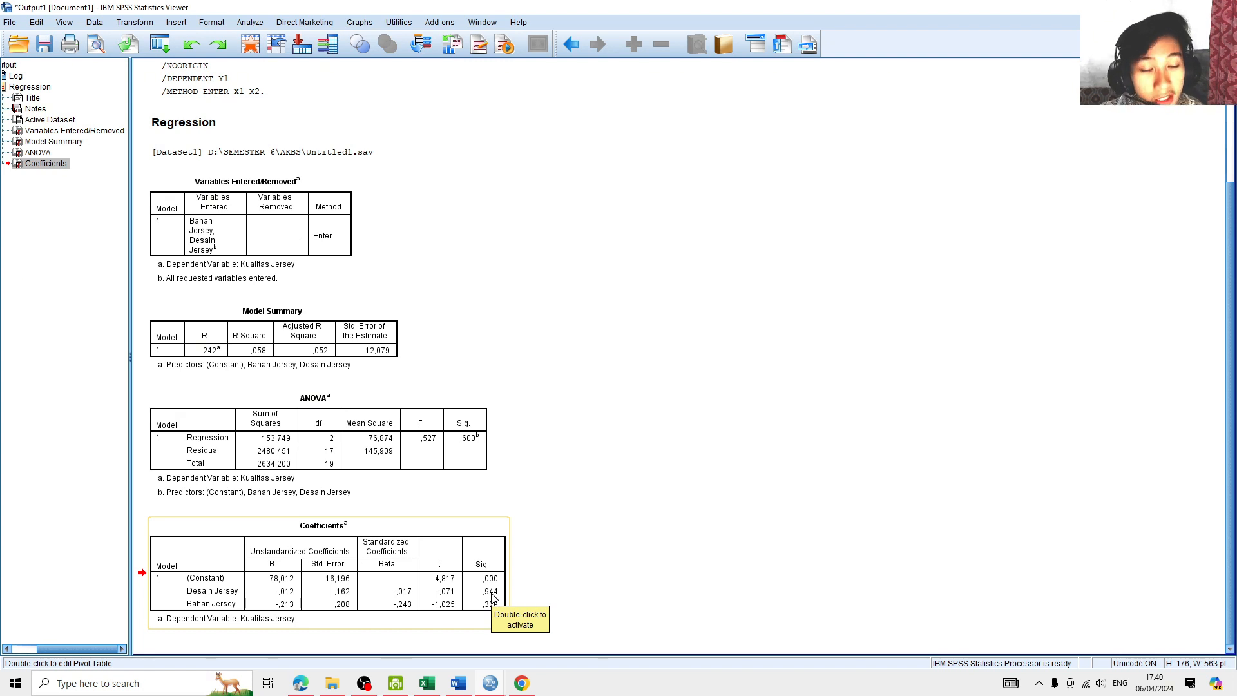
click(468, 664)
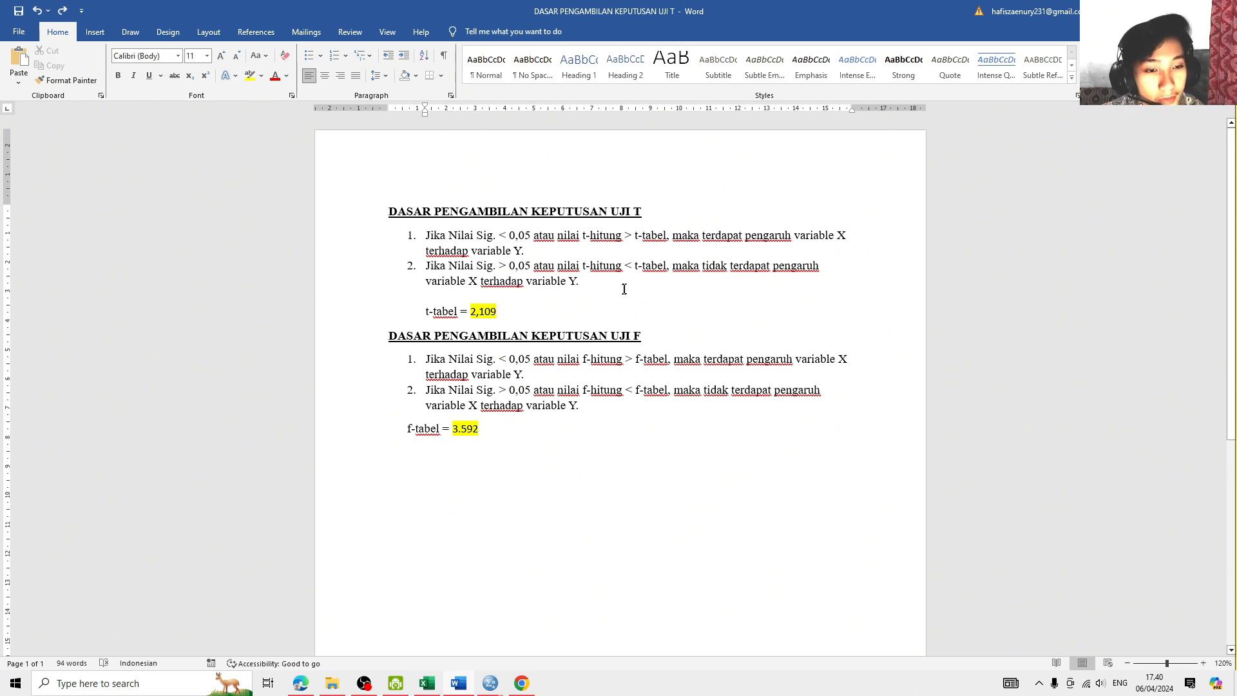
- Check the Coefficients table in the SPSS output, and review the "nilai t-hitung < t-tabel" criterion in the Word document
mouse_move(487, 687)
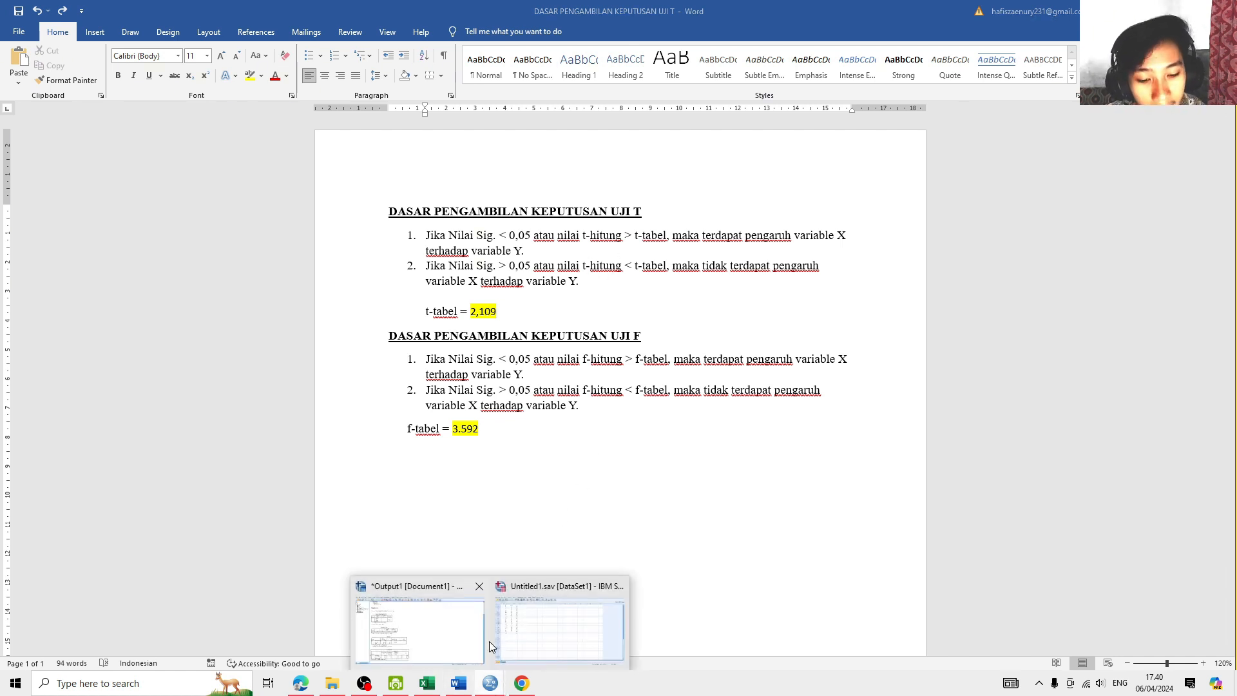
click(465, 641)
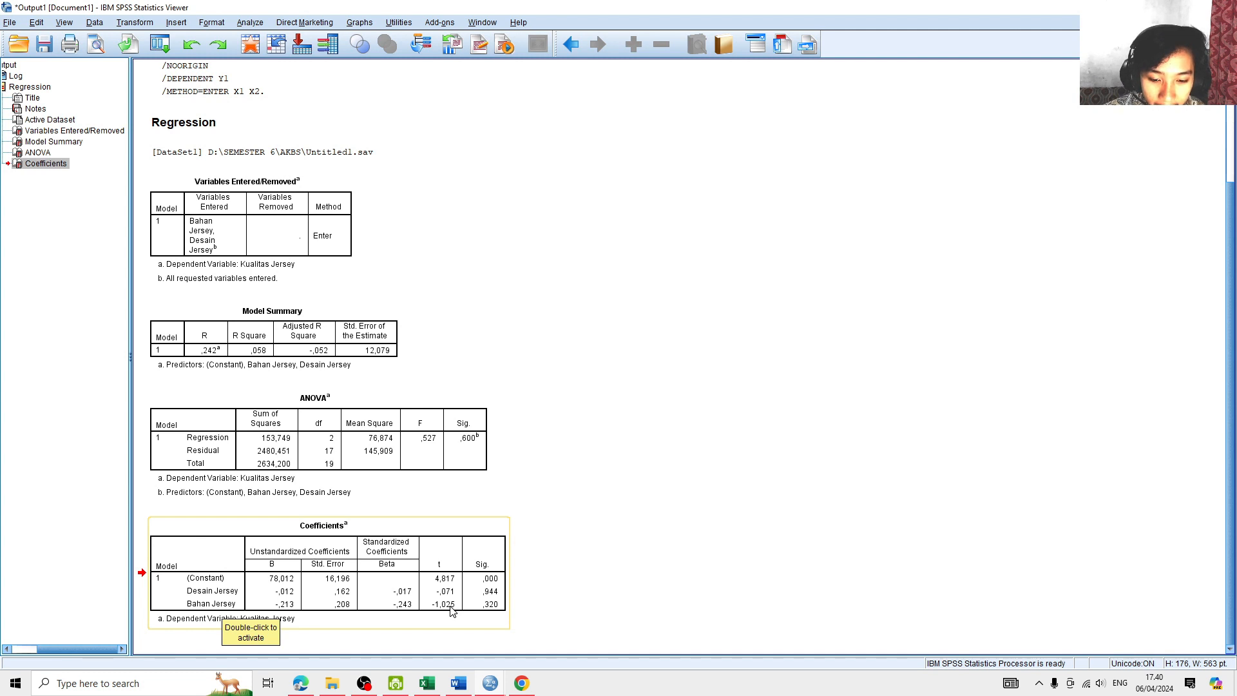
click(485, 613)
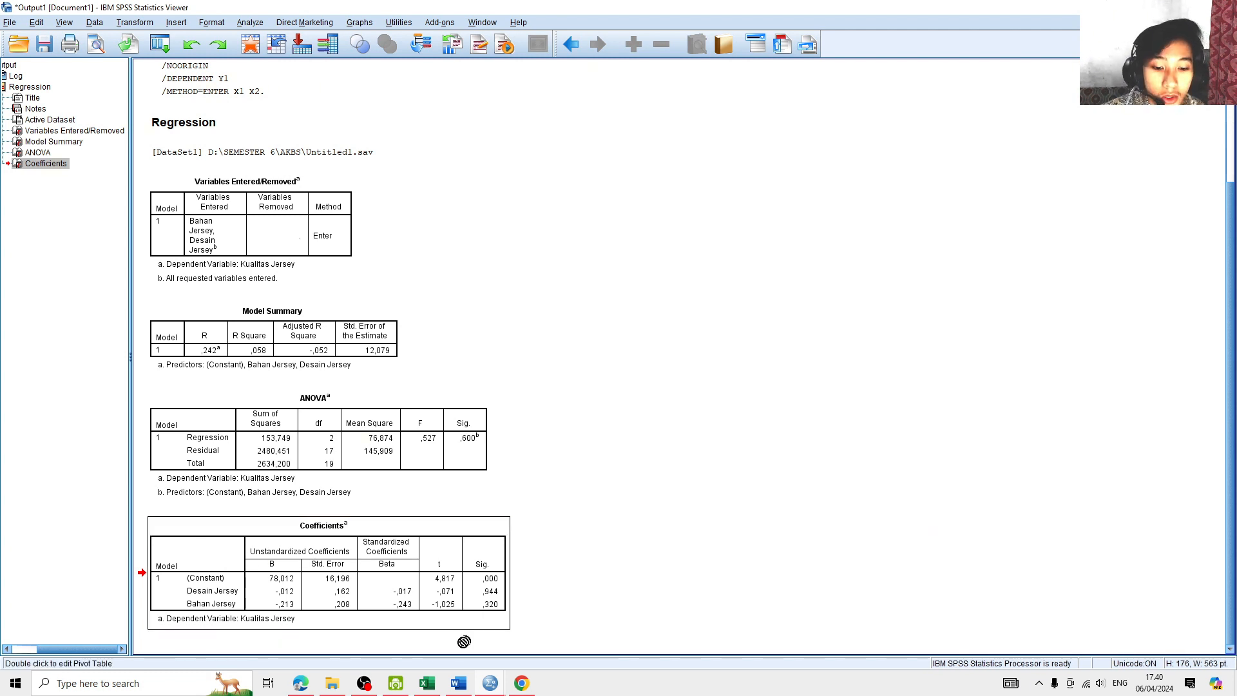
click(462, 684)
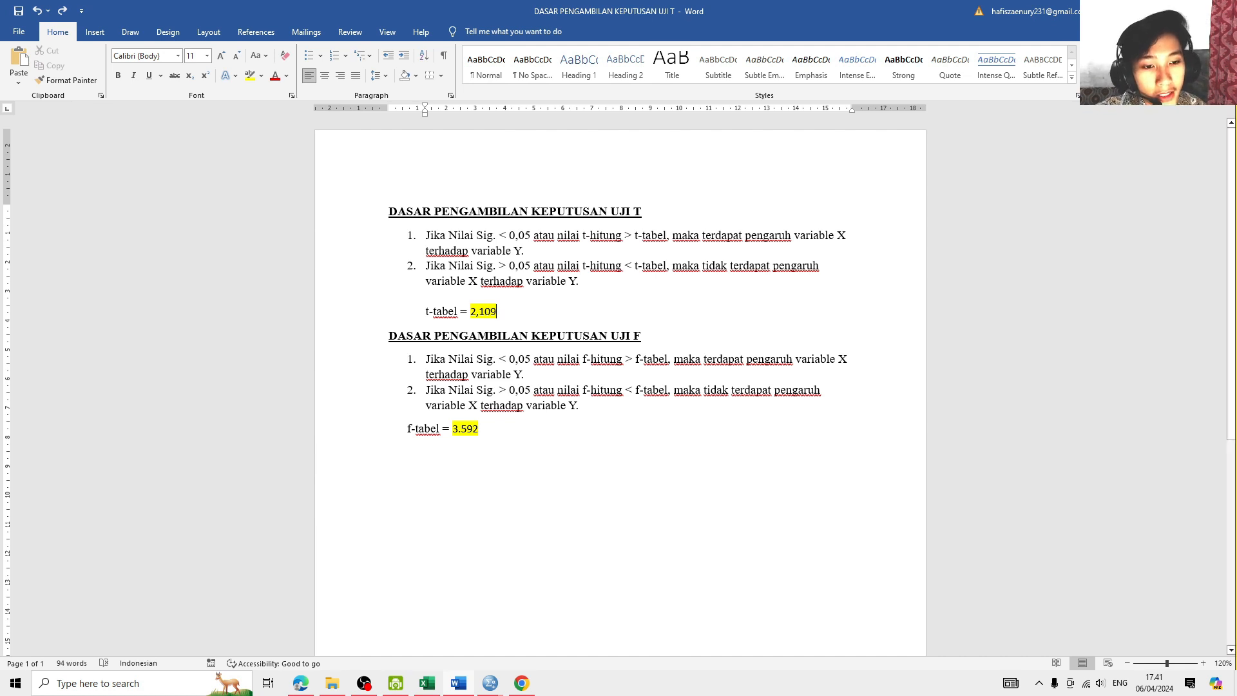
drag(558, 266, 663, 265)
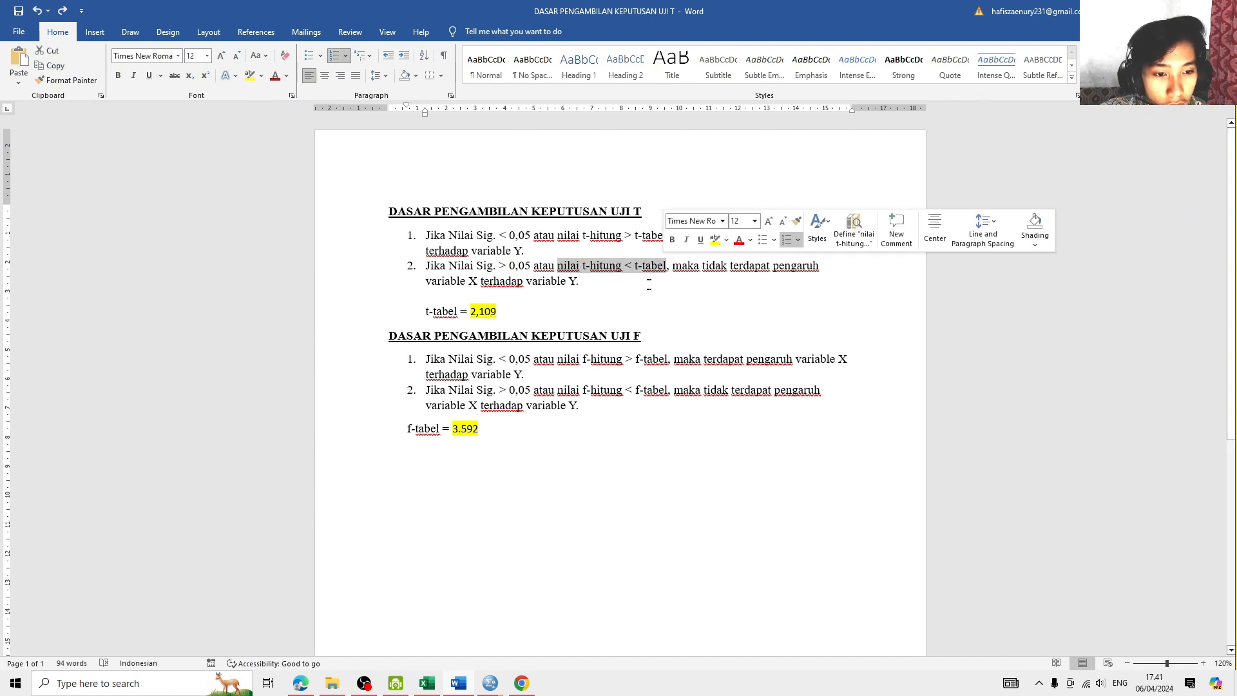
click(635, 304)
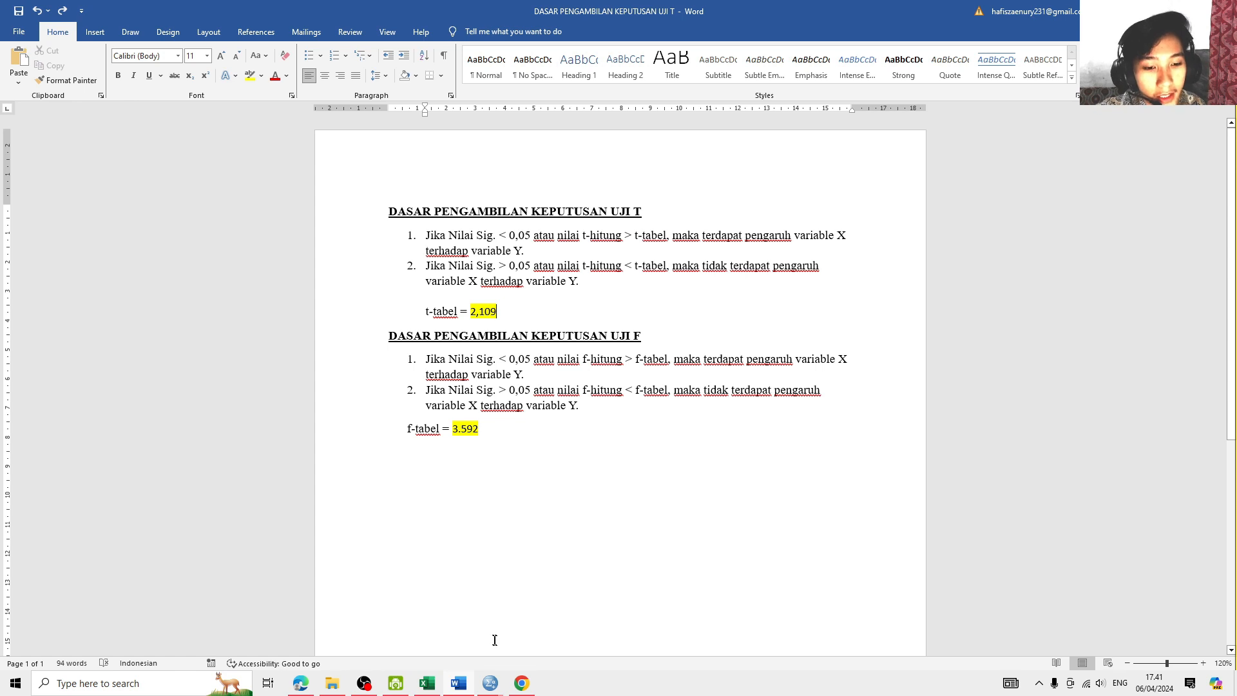
- Look up the critical t value for df 17 at the 0.050 two-tailed level in the t distribution PDF in Chrome
mouse_move(523, 678)
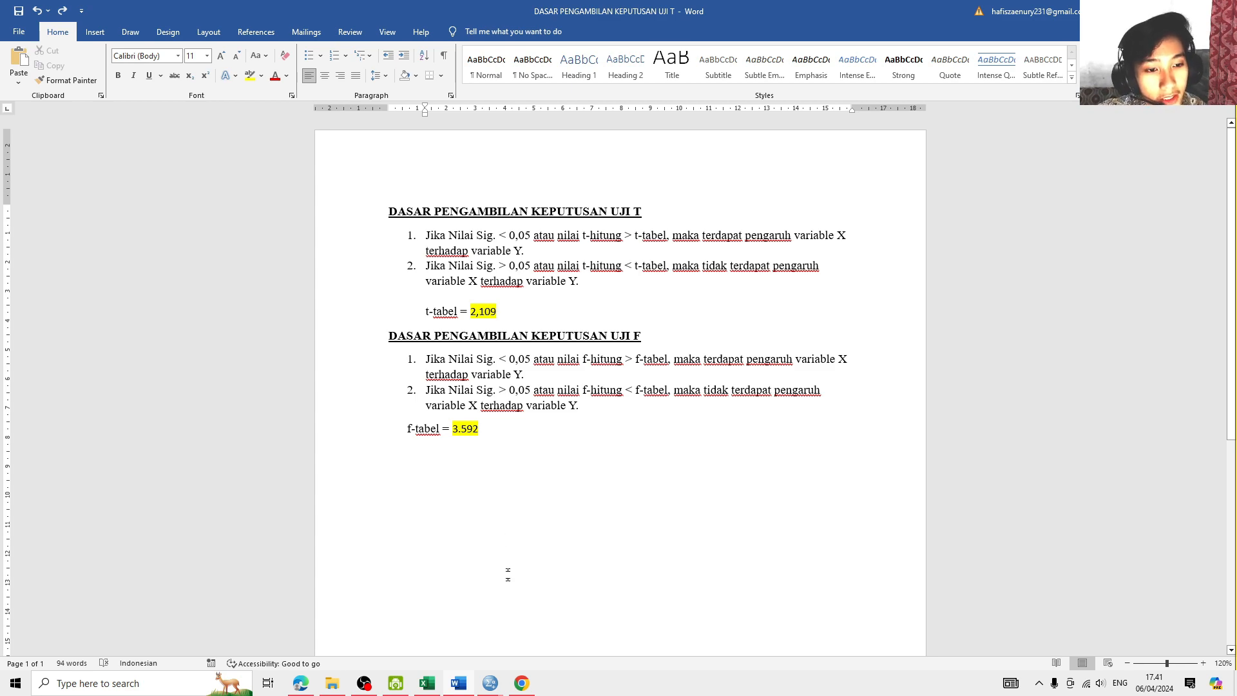
click(537, 622)
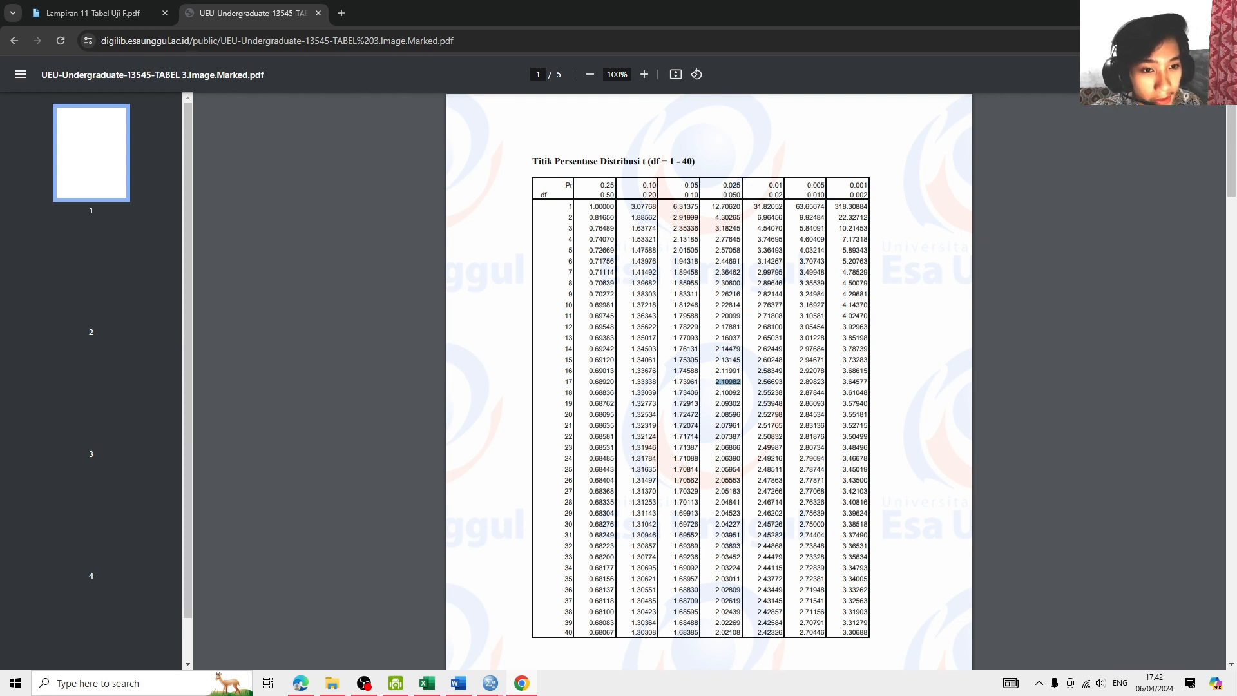
click(727, 381)
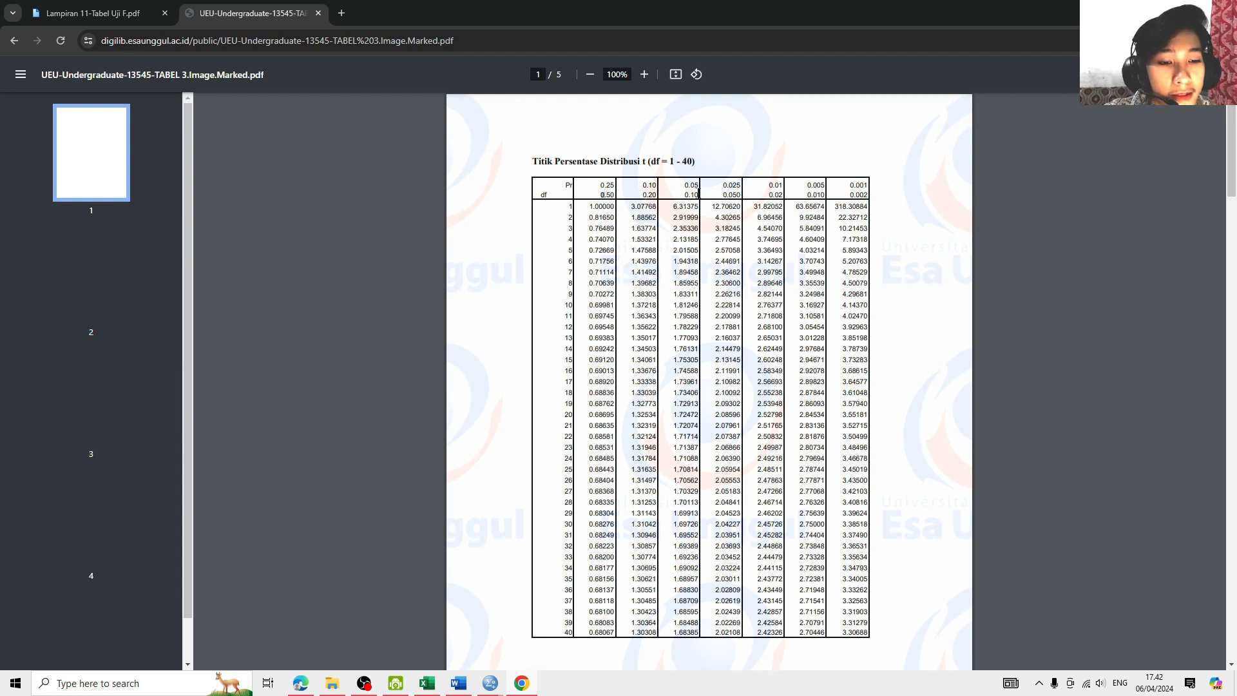
drag(592, 193, 867, 195)
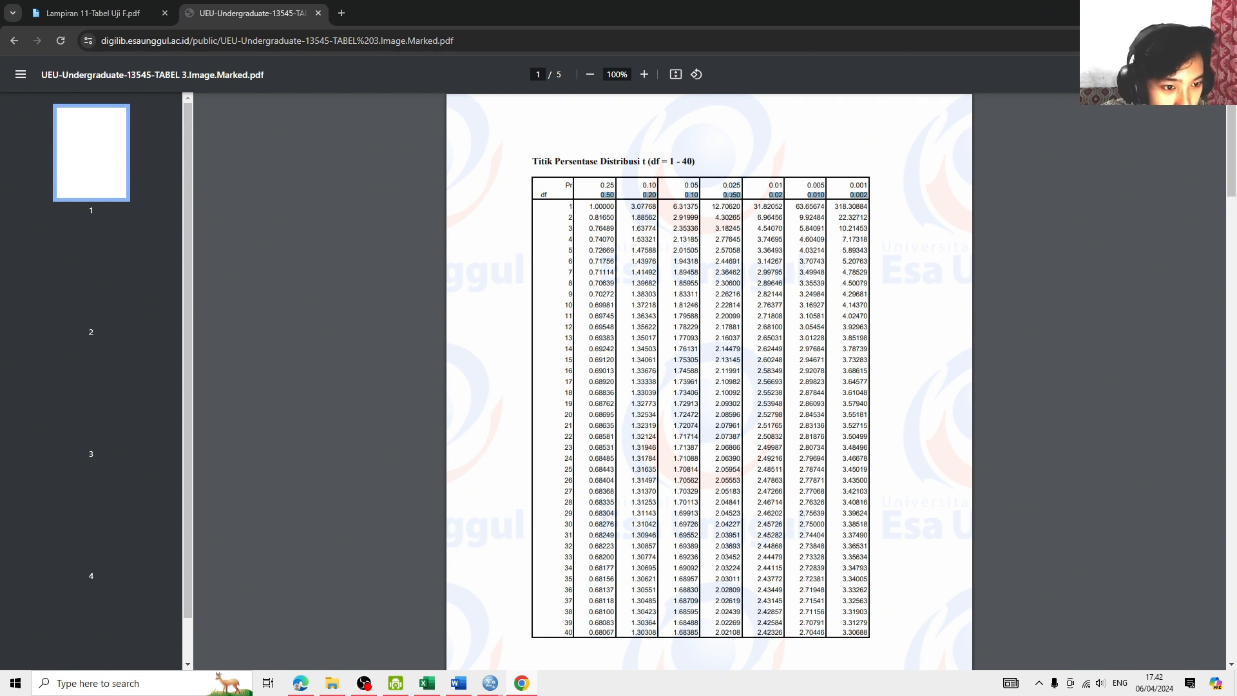
click(727, 196)
drag(713, 196, 742, 196)
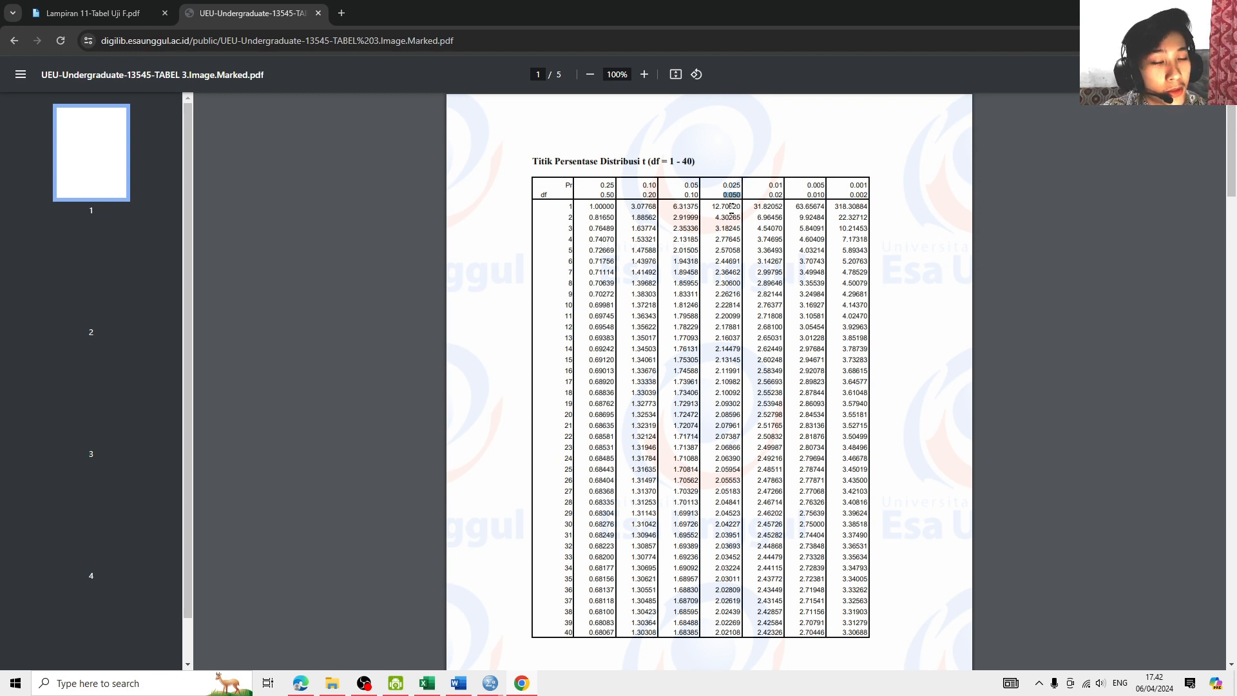
click(554, 200)
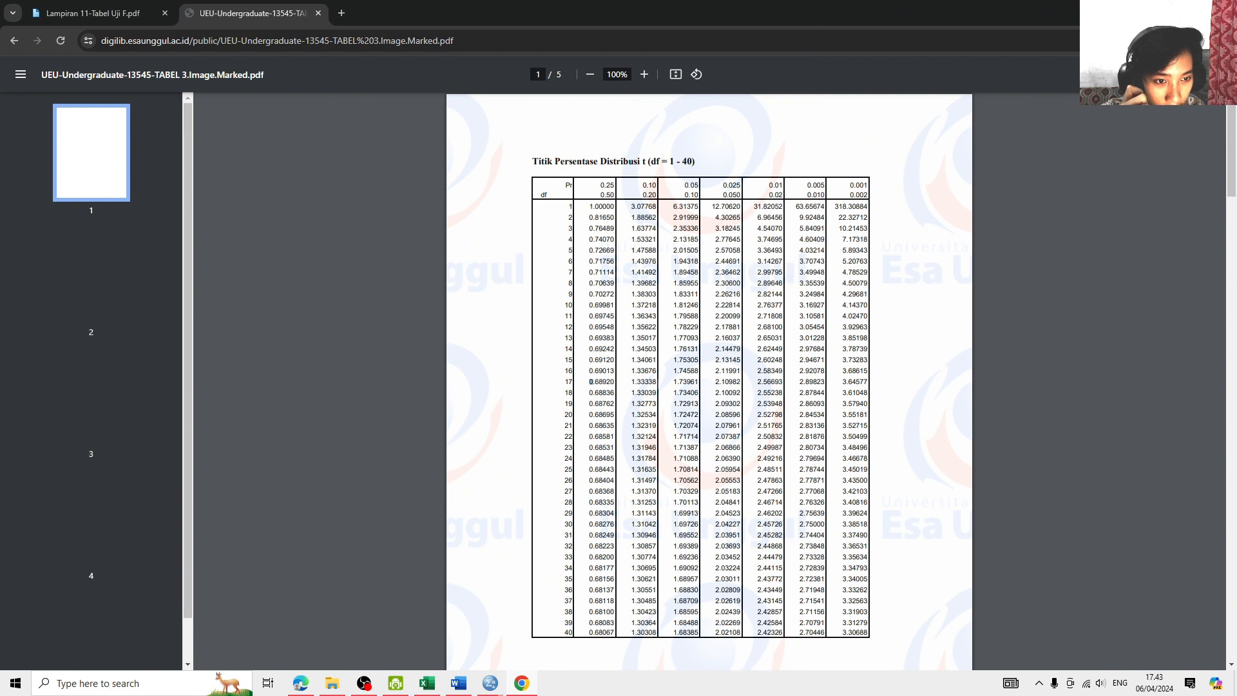
drag(715, 381, 741, 382)
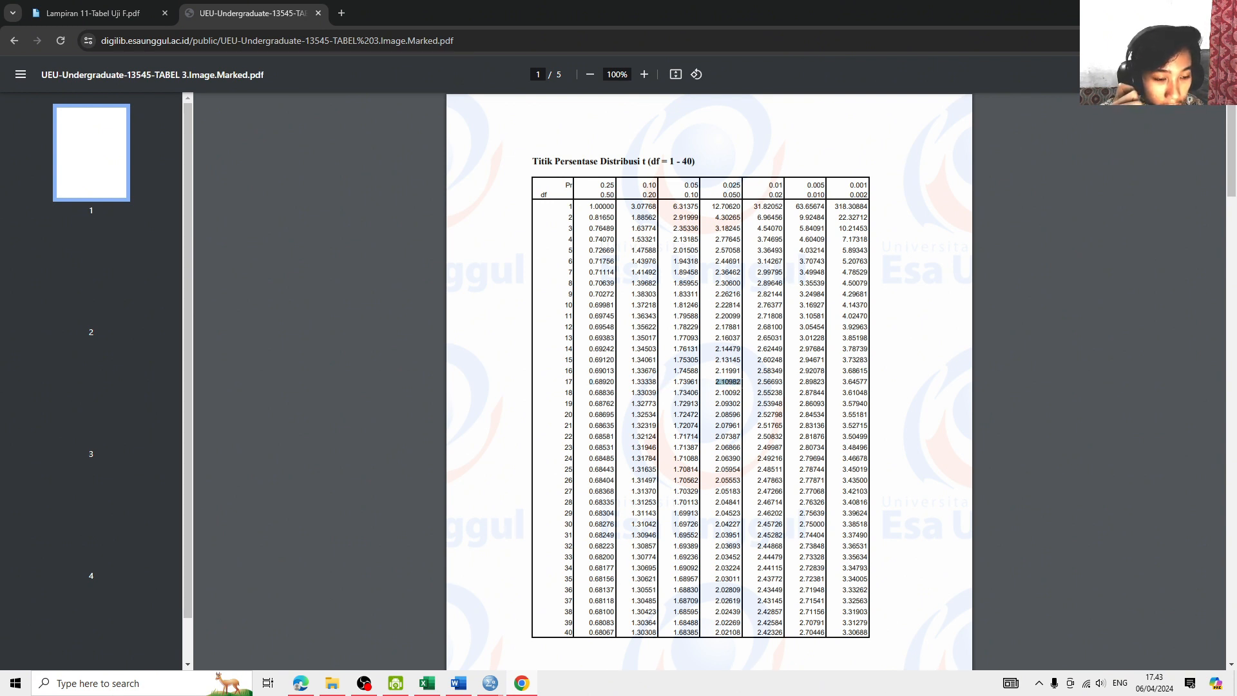
click(721, 382)
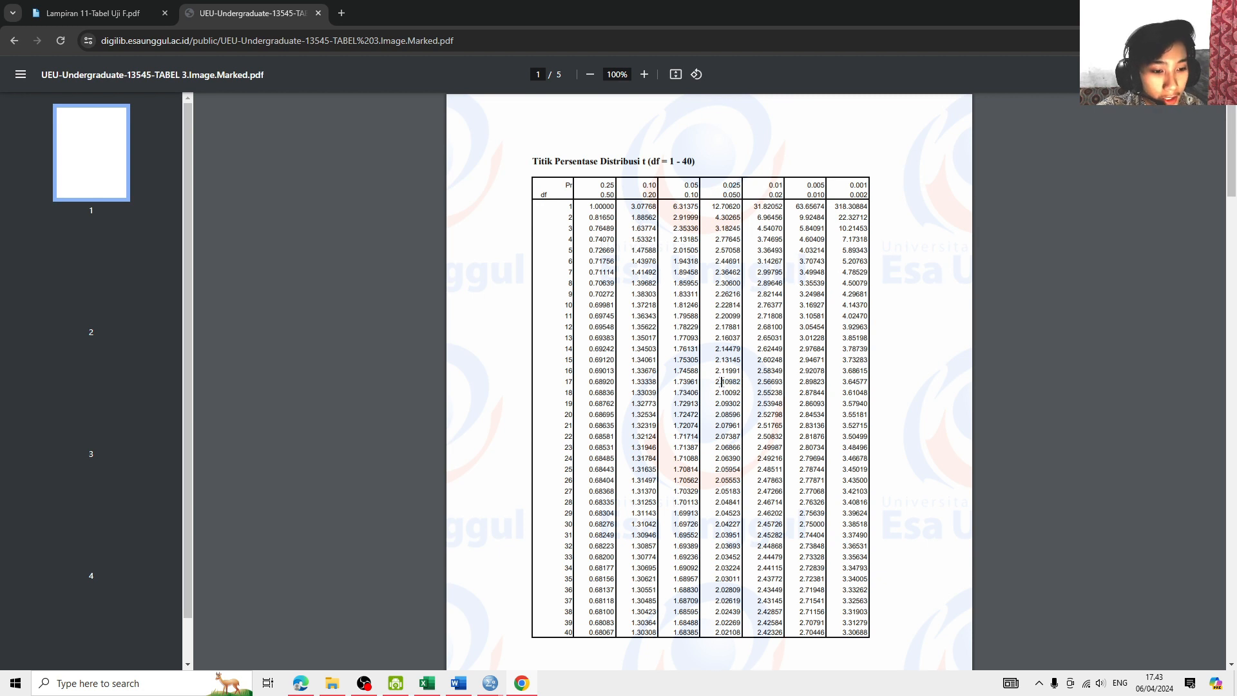
drag(718, 382, 741, 382)
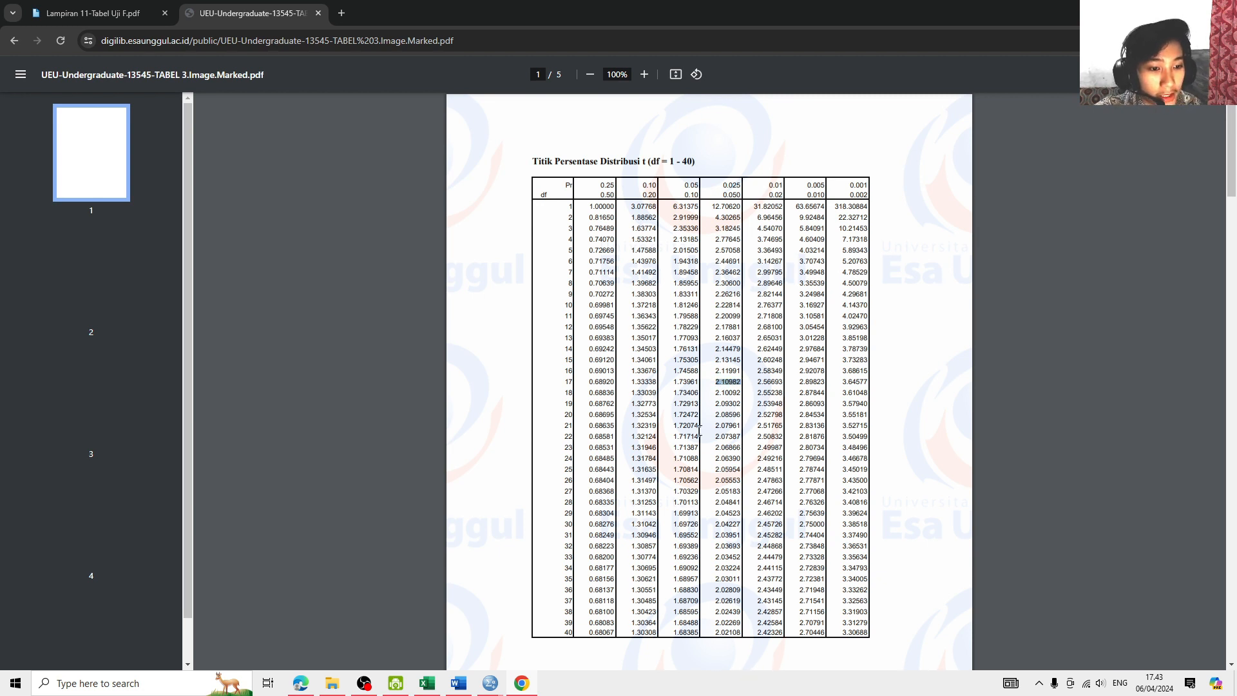
- Compare the t-tabel value in the Word document with the predictors' t values in the SPSS Coefficients table, and return to Word
click(458, 687)
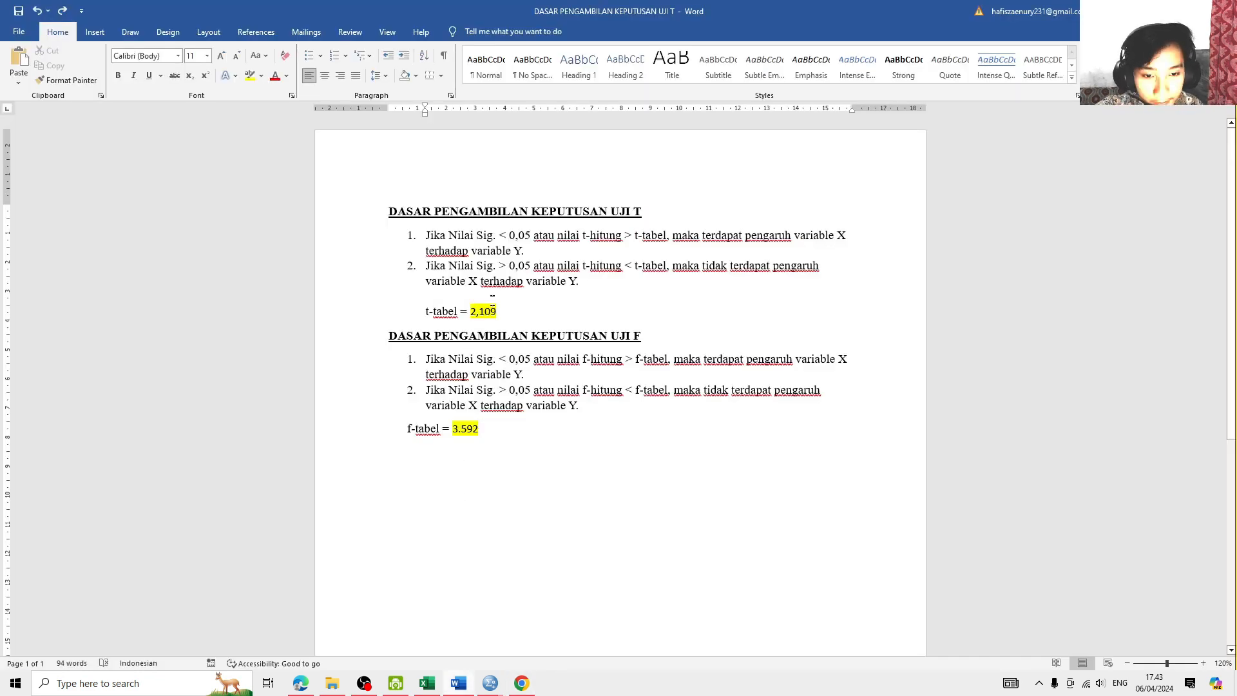
drag(480, 310, 471, 312)
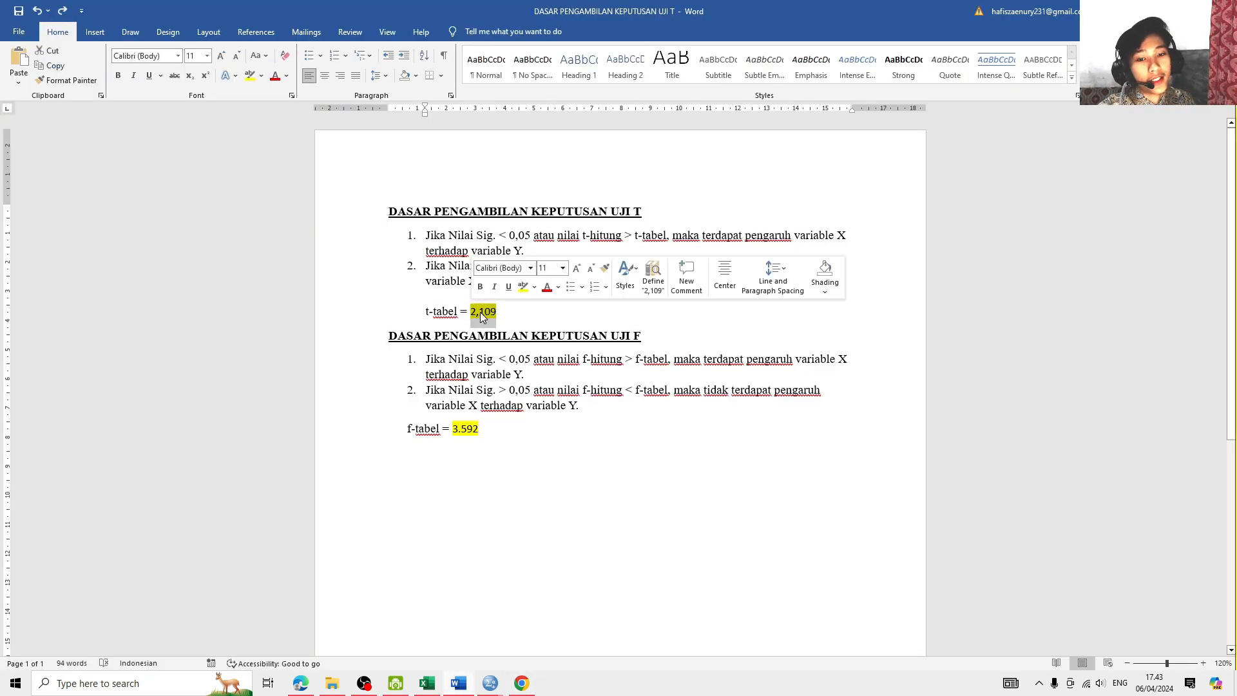
click(498, 313)
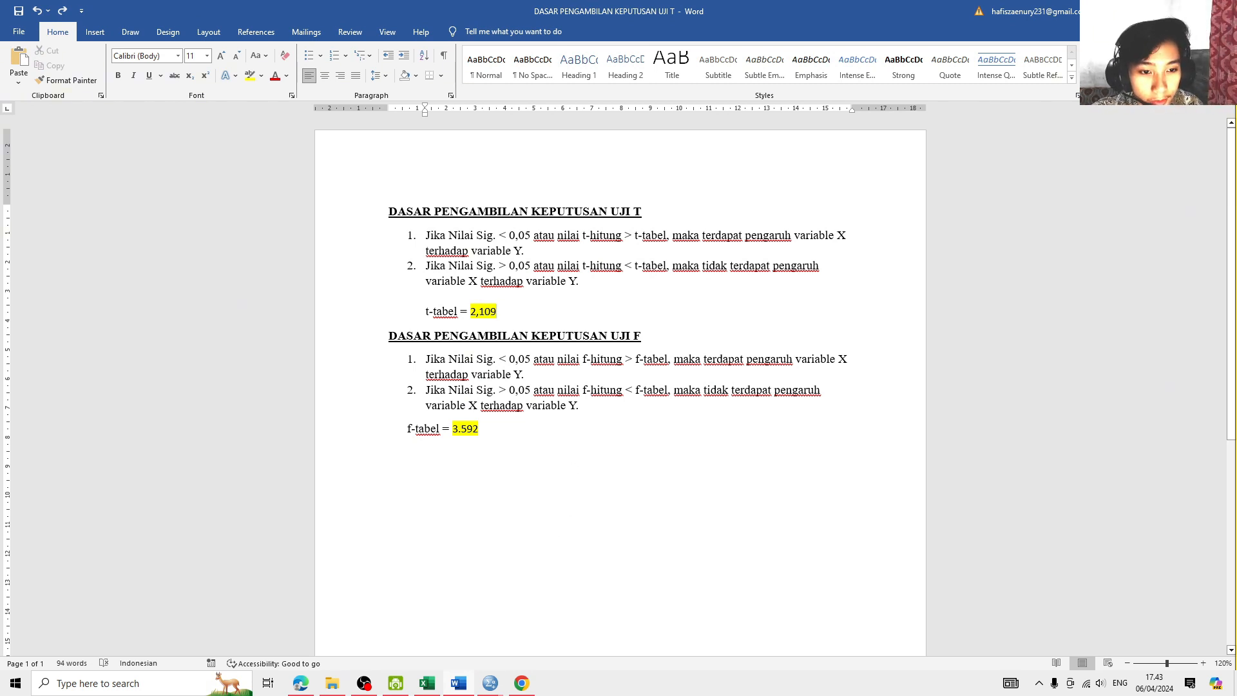
mouse_move(490, 685)
click(444, 628)
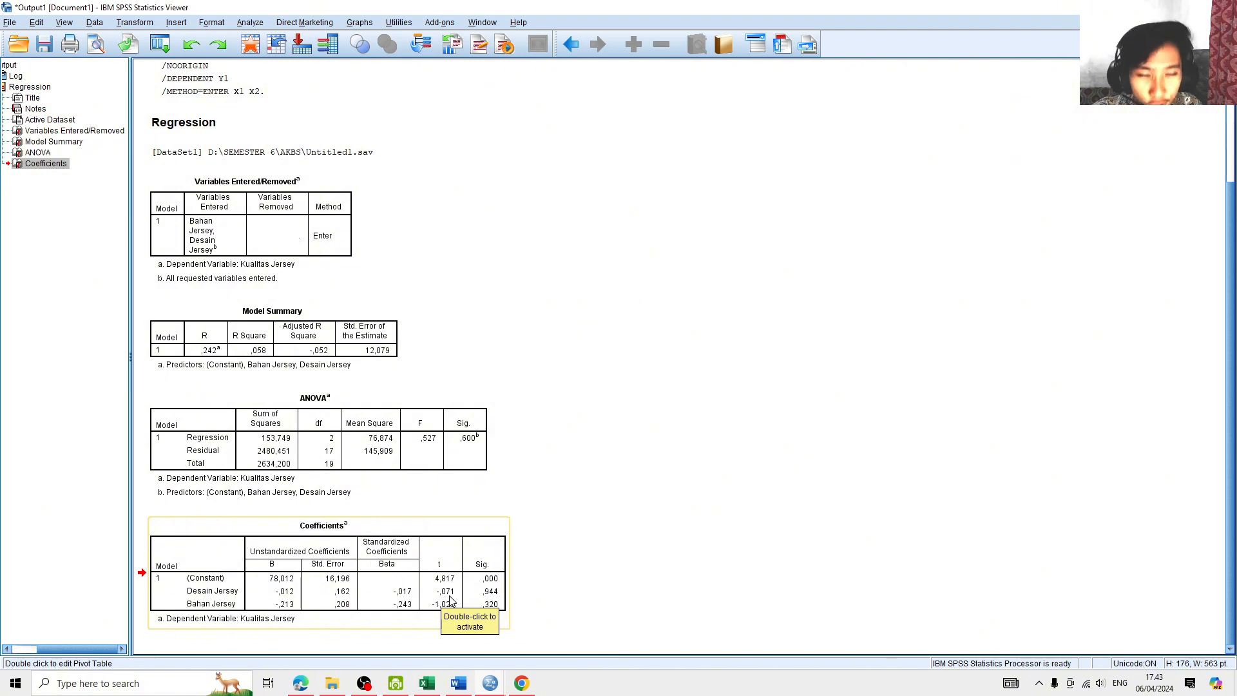
click(467, 683)
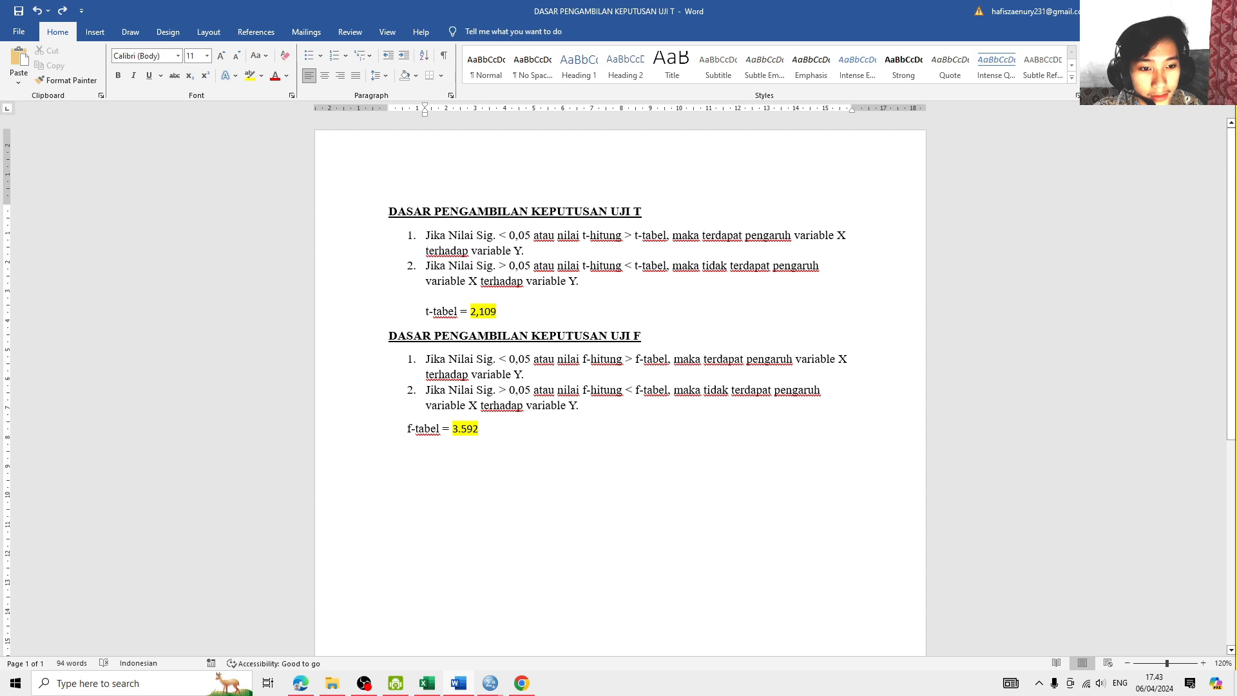
- Review the t-tabel value and the Sig. and t-hitung conditions in the second t-test criterion
drag(497, 312, 471, 314)
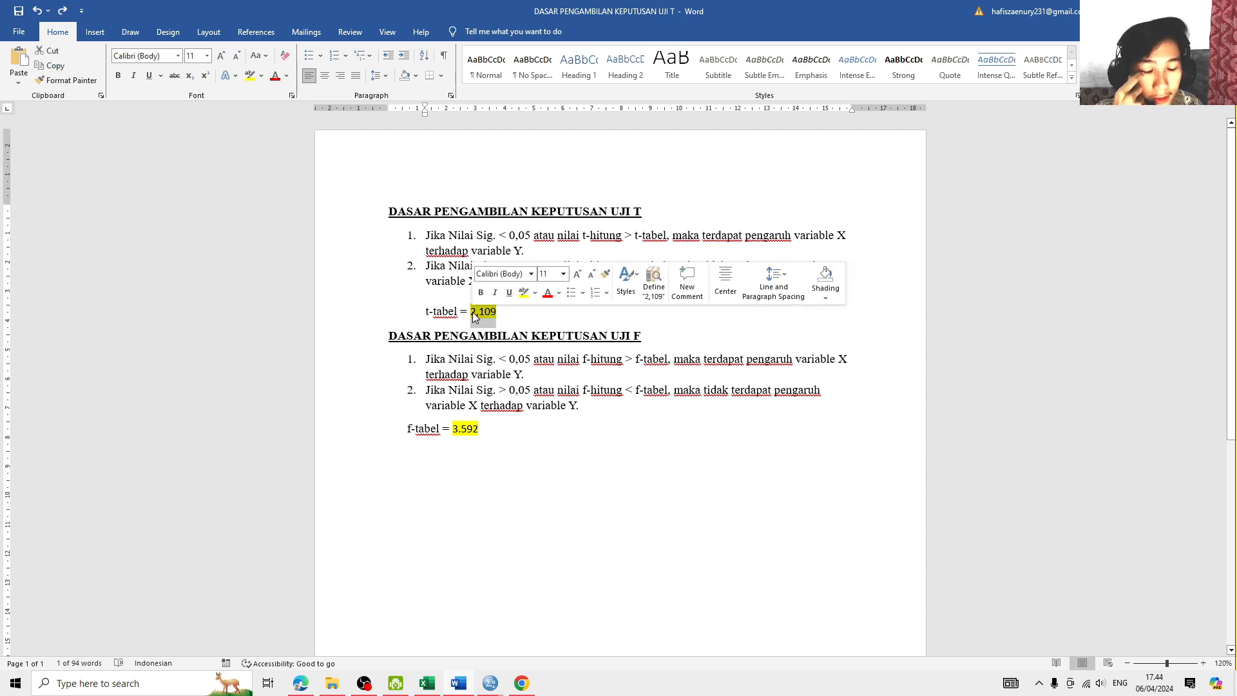
click(498, 312)
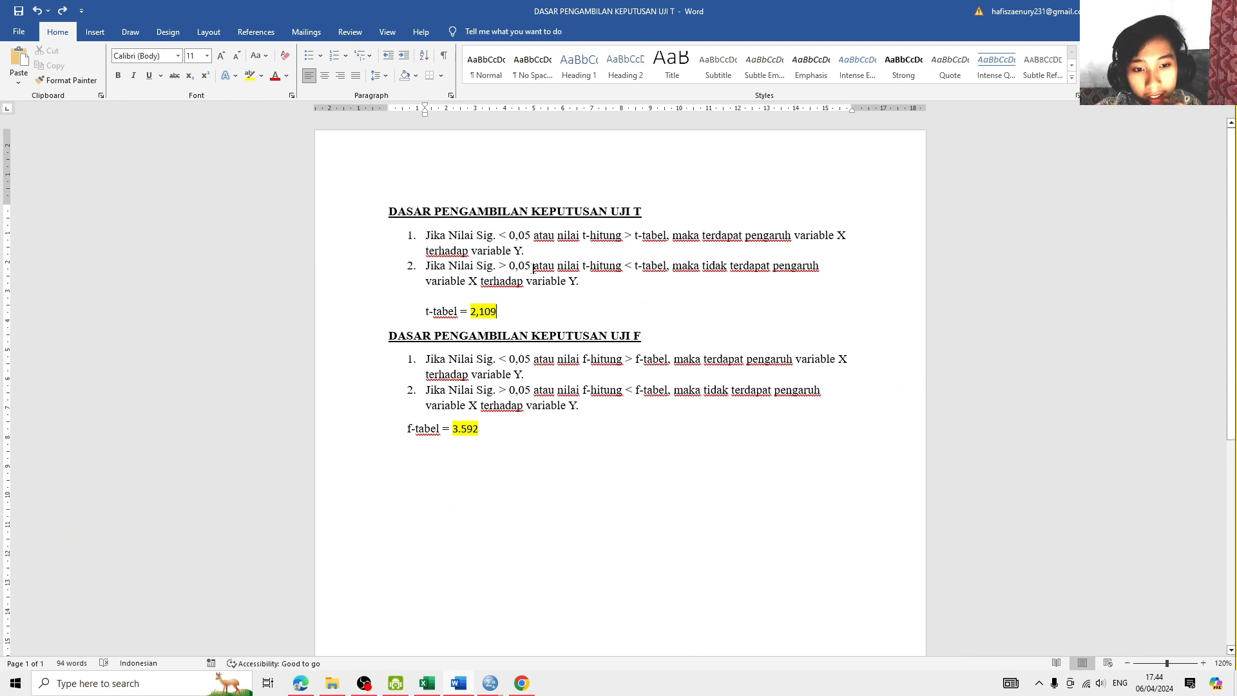
double_click(484, 265)
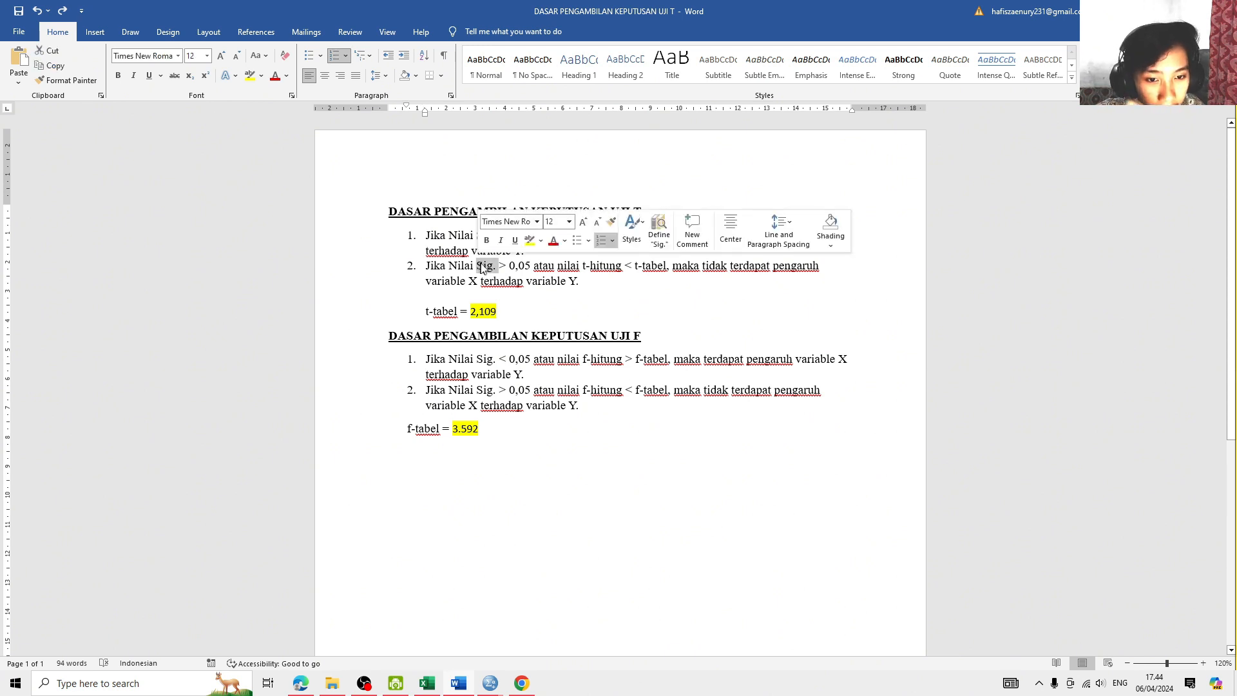
drag(583, 266, 624, 266)
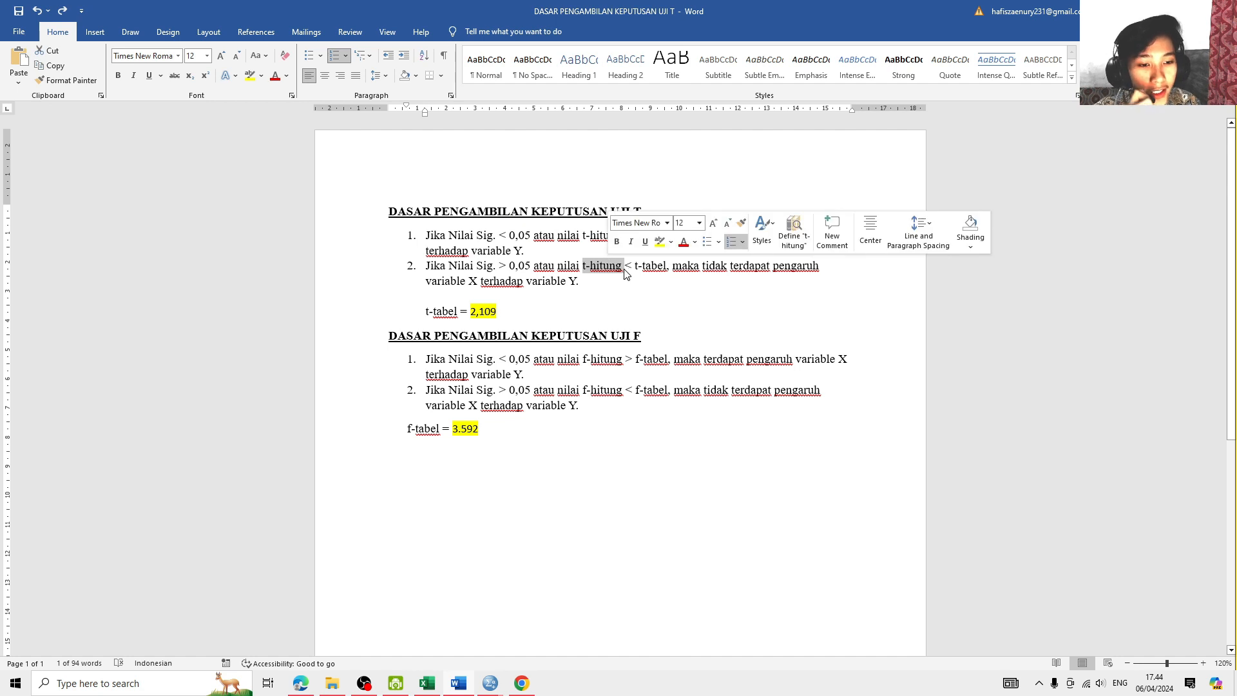
click(497, 312)
- Examine the t value of Bahan Jersey in the SPSS Coefficients table, and check it against the t-tabel criterion in Word
click(486, 693)
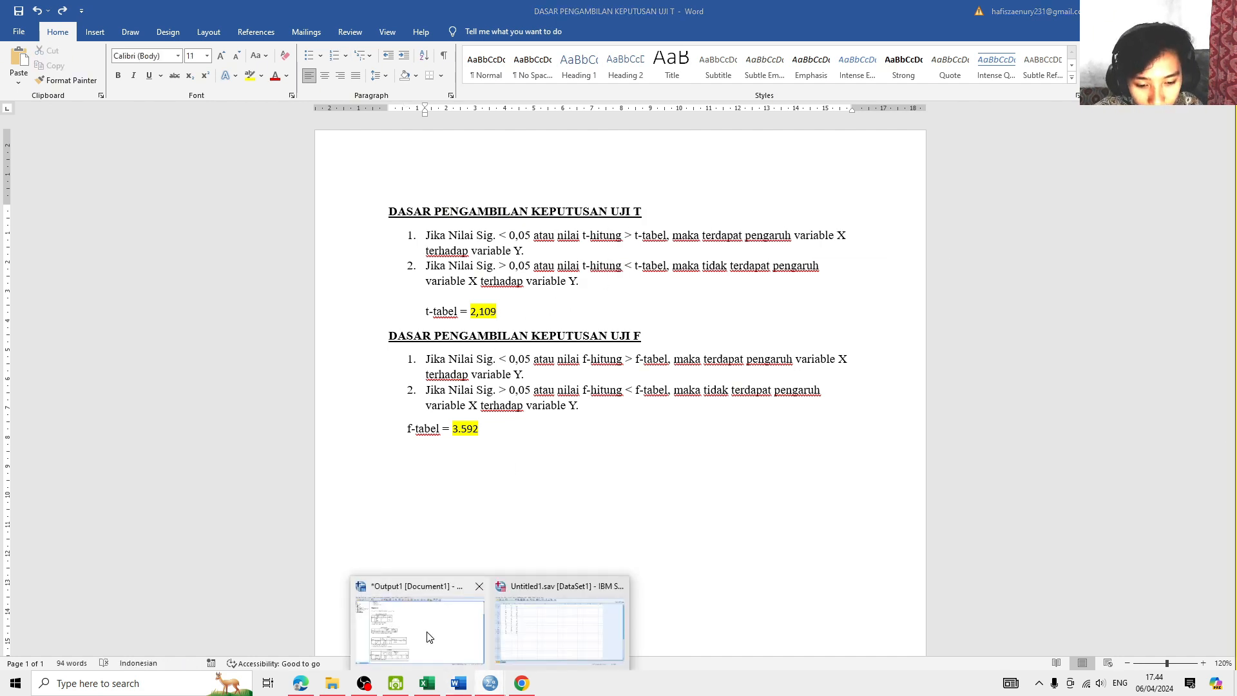
click(426, 618)
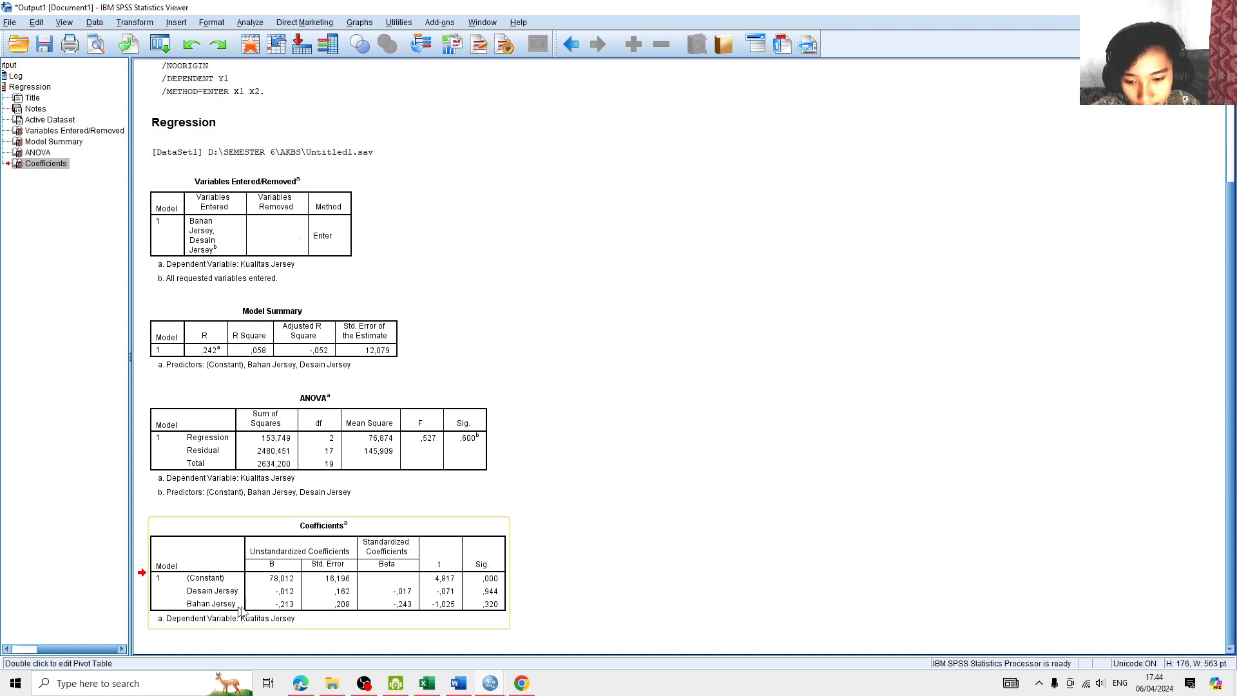
click(440, 612)
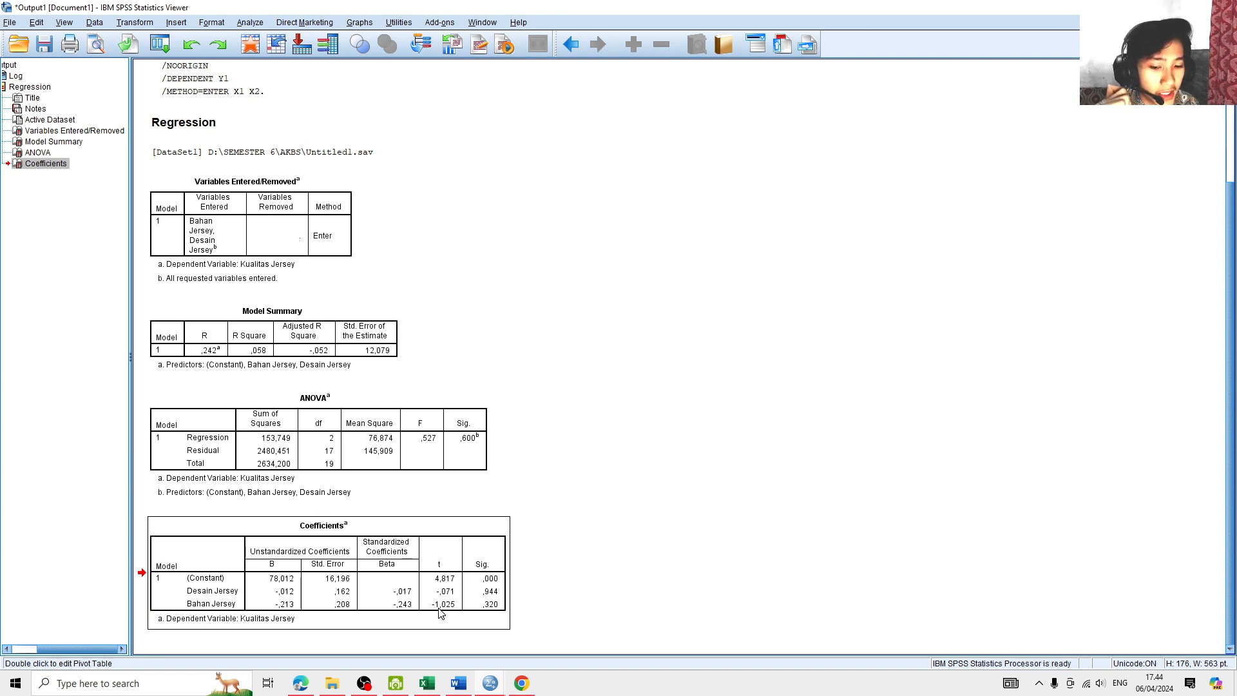
click(458, 683)
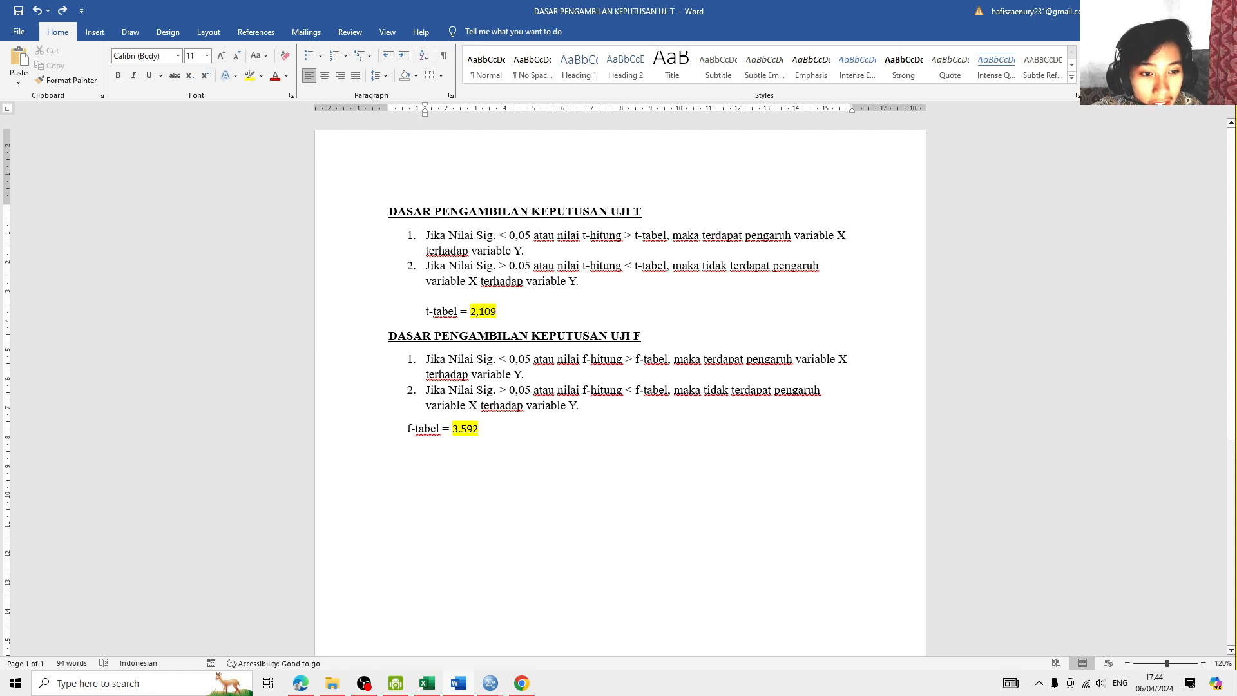
double_click(647, 266)
click(548, 322)
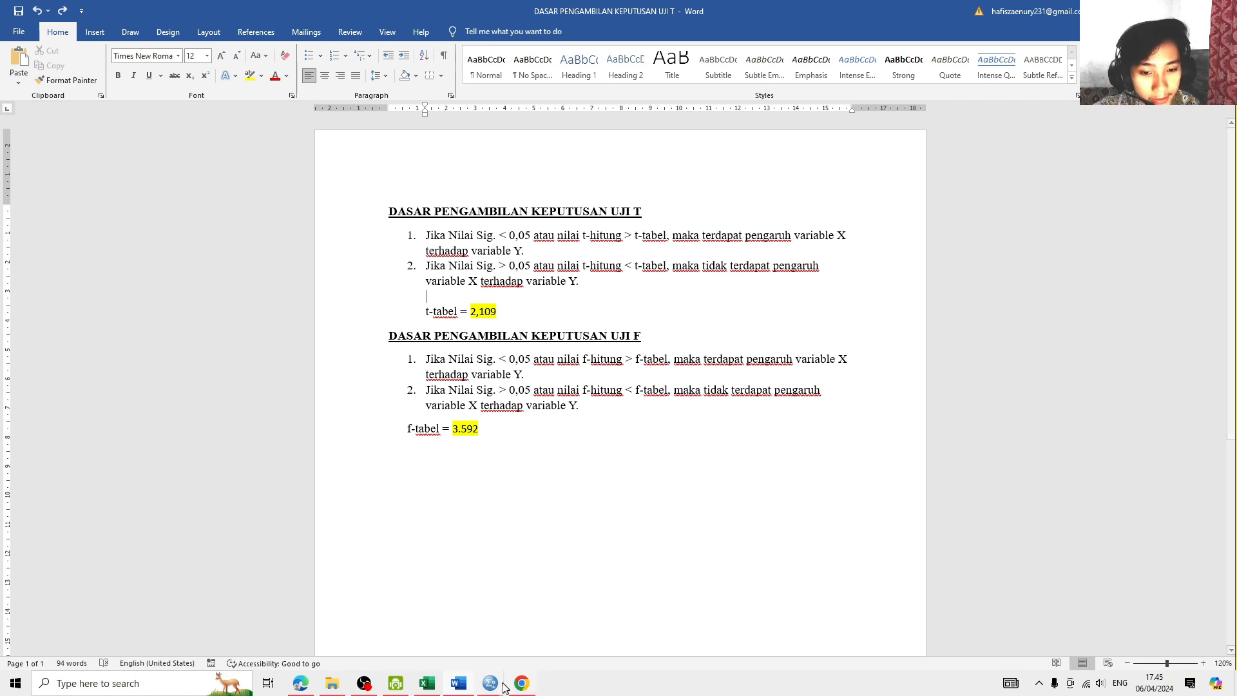
- Examine the F and Sig. values in the SPSS ANOVA table, and review the "nilai f-hitung < f-tabel" criterion in Word
mouse_move(491, 683)
click(445, 629)
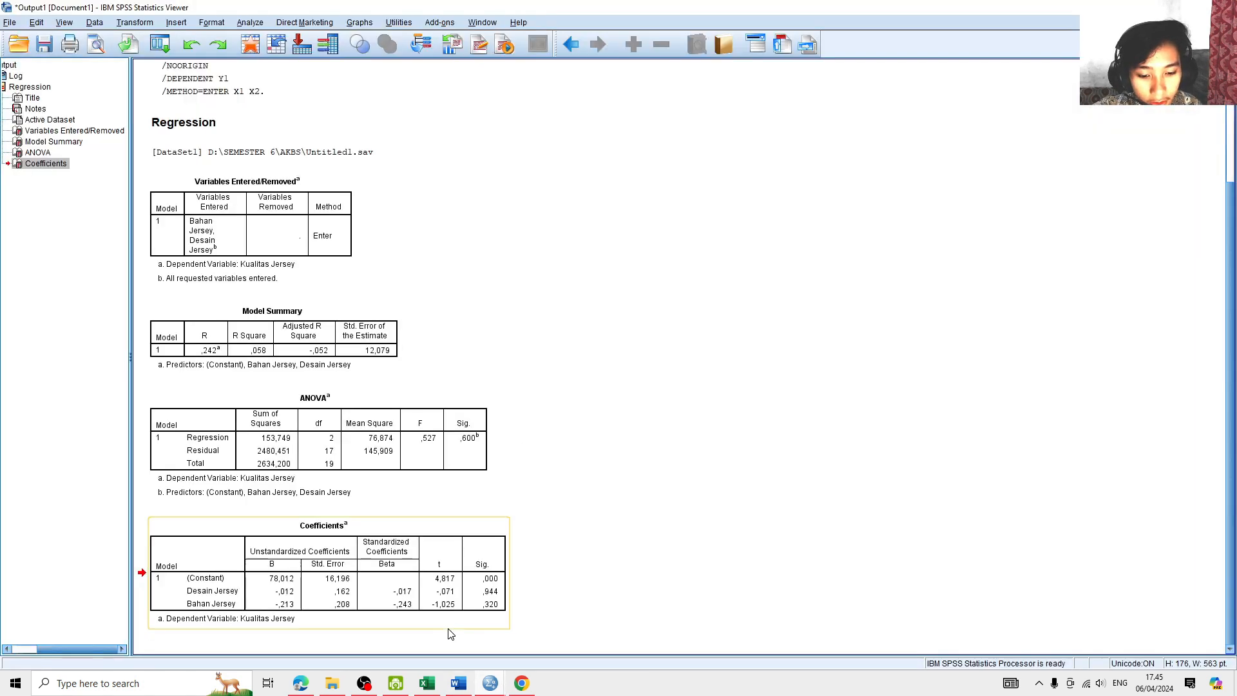
click(624, 508)
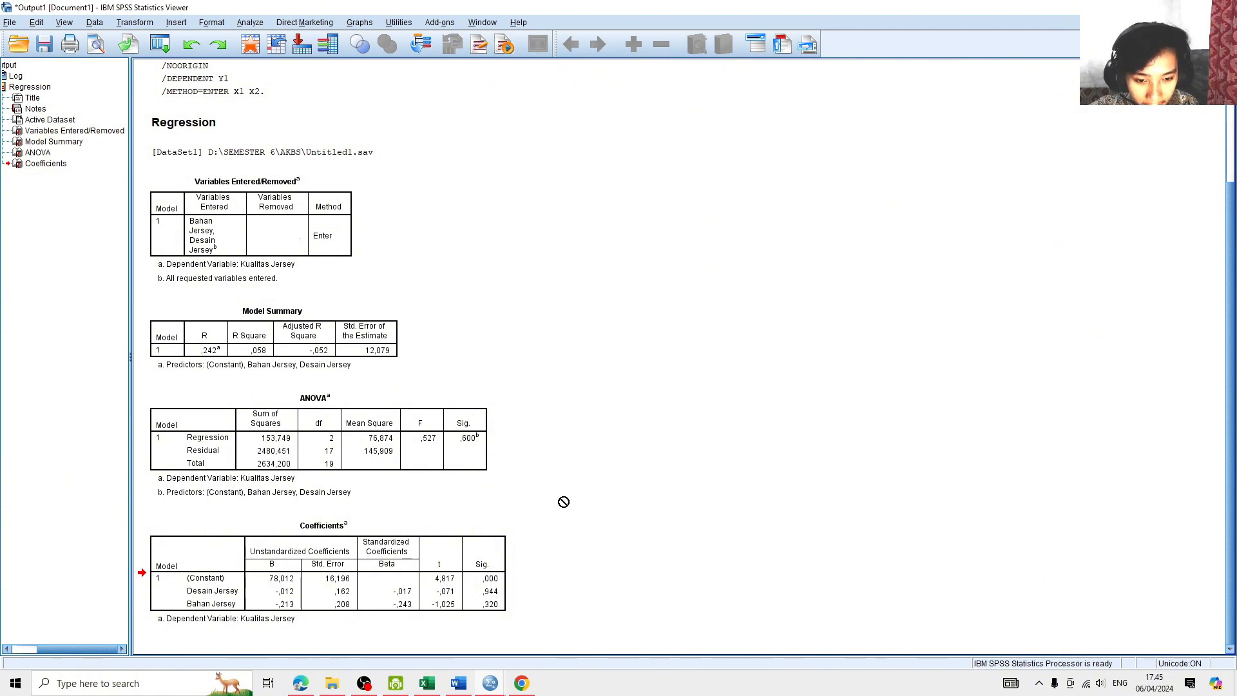
click(480, 463)
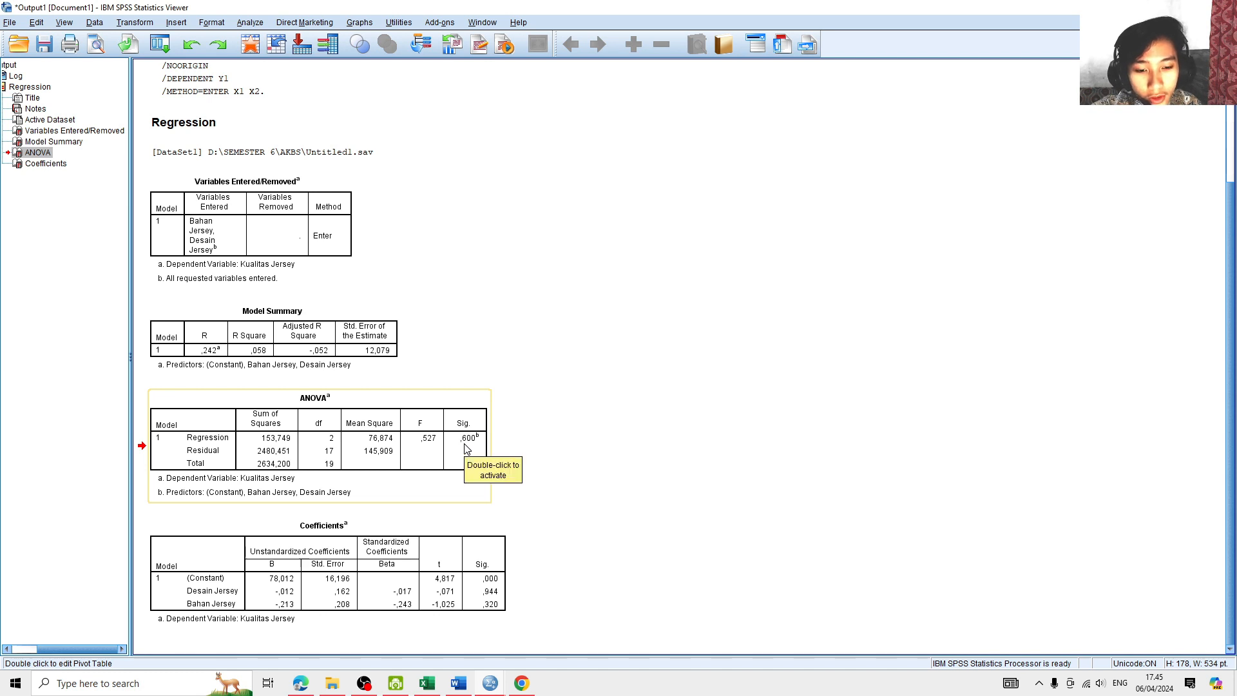
drag(467, 450, 538, 643)
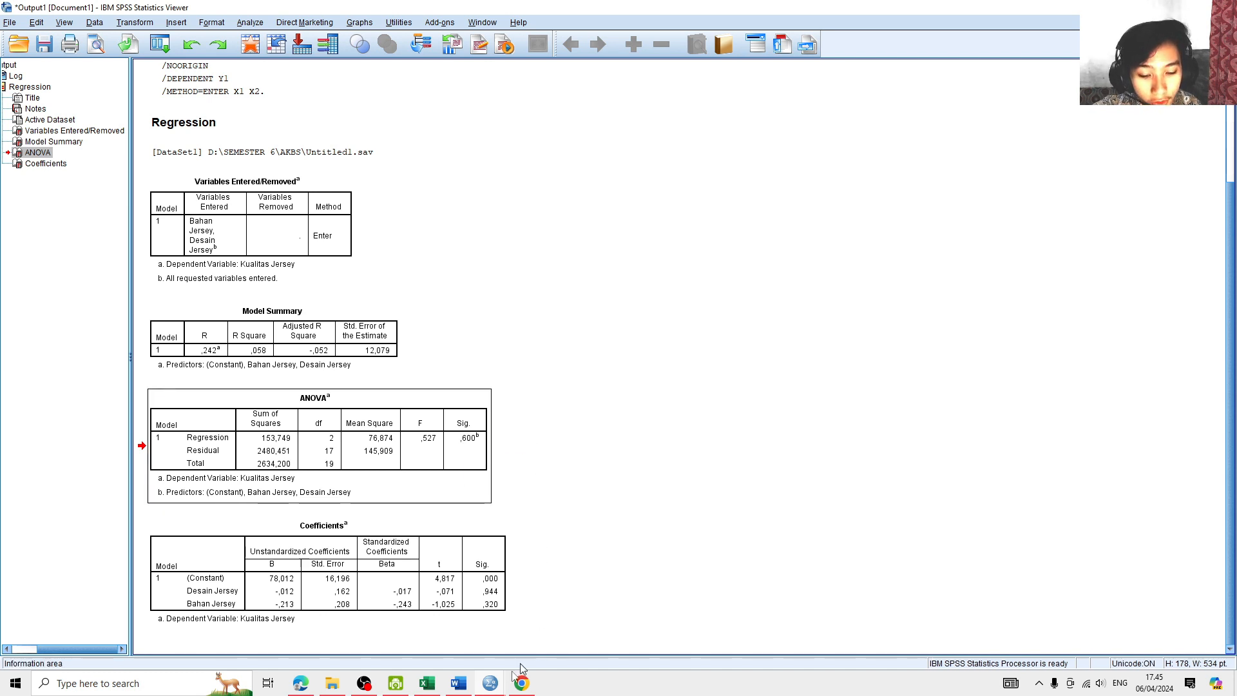
click(460, 680)
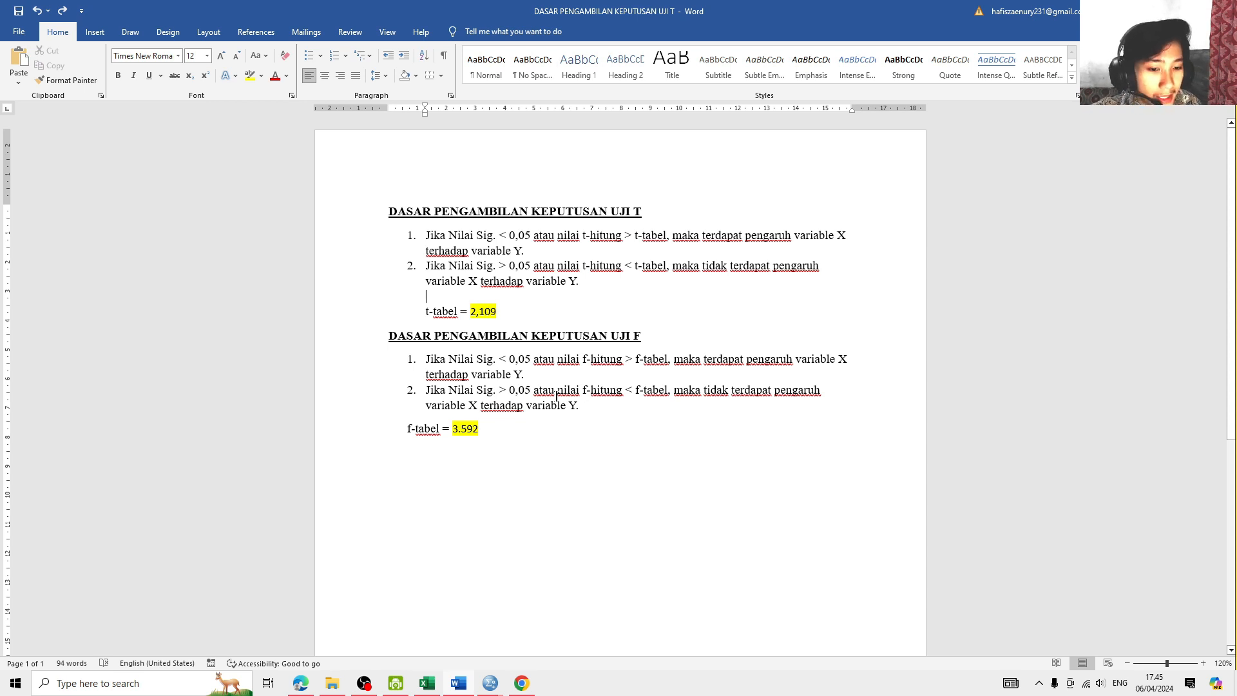
drag(557, 391, 668, 390)
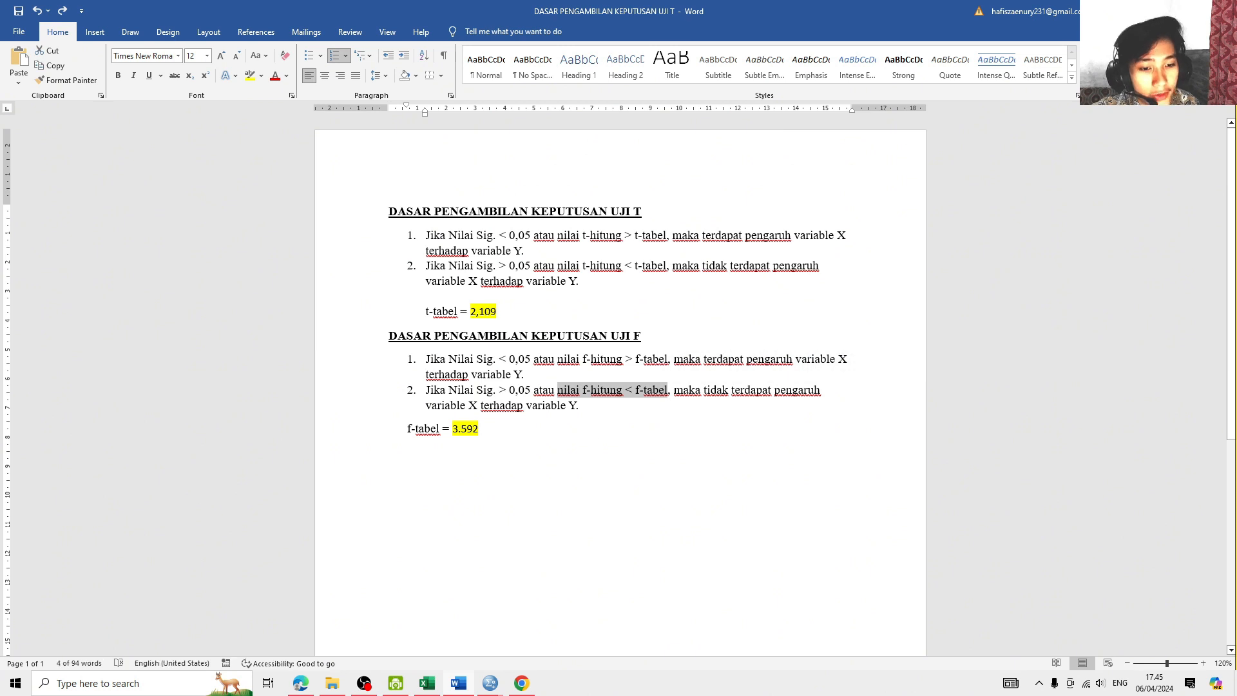
- Look up the F critical value for column 2 and row 17 in the "Tabel Uji F" PDF in Chrome
click(528, 440)
mouse_move(521, 688)
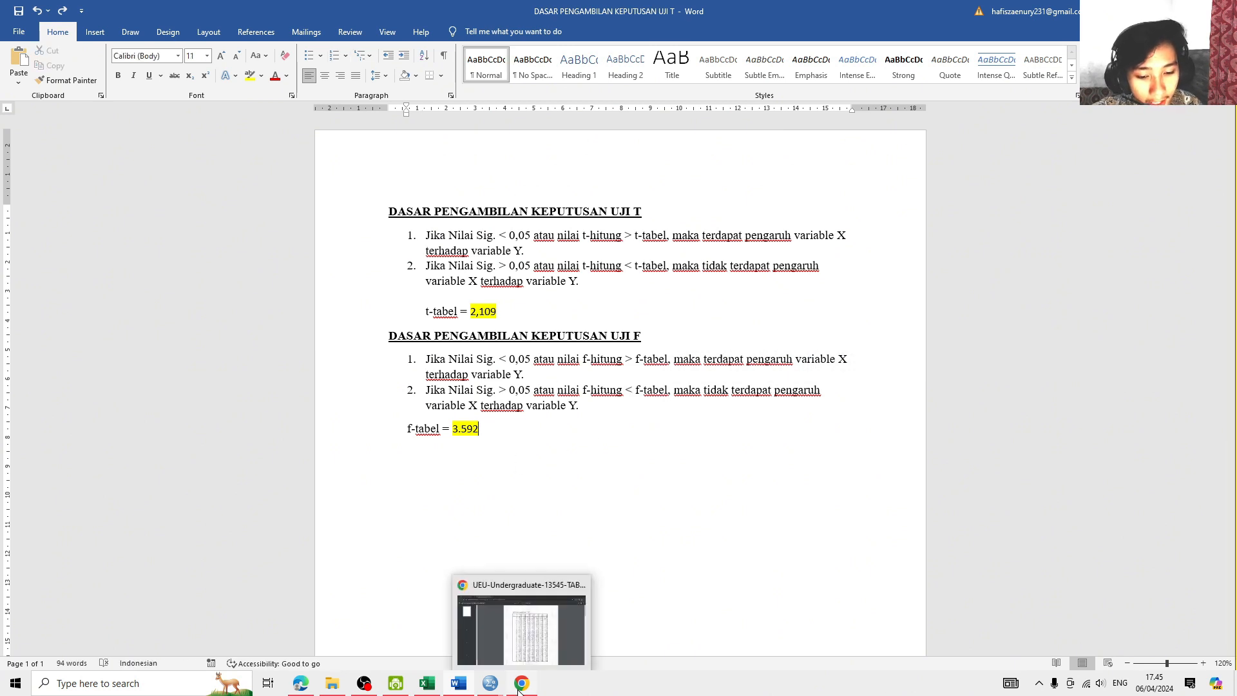
click(527, 662)
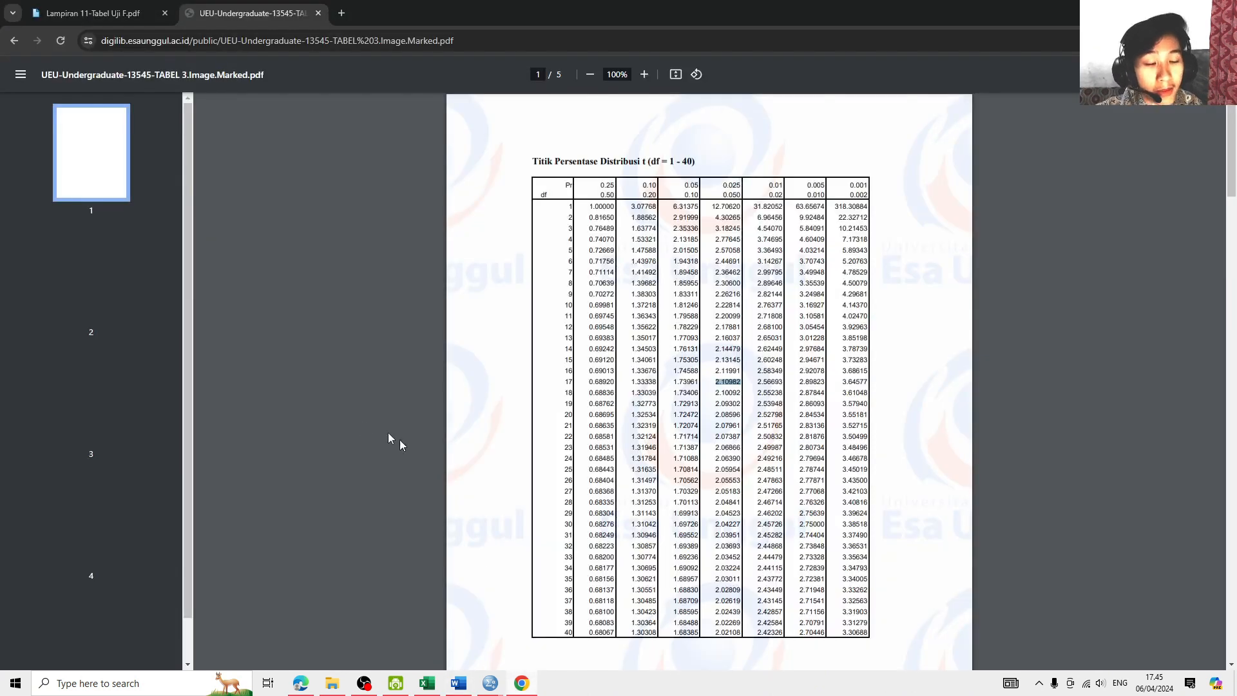
click(147, 16)
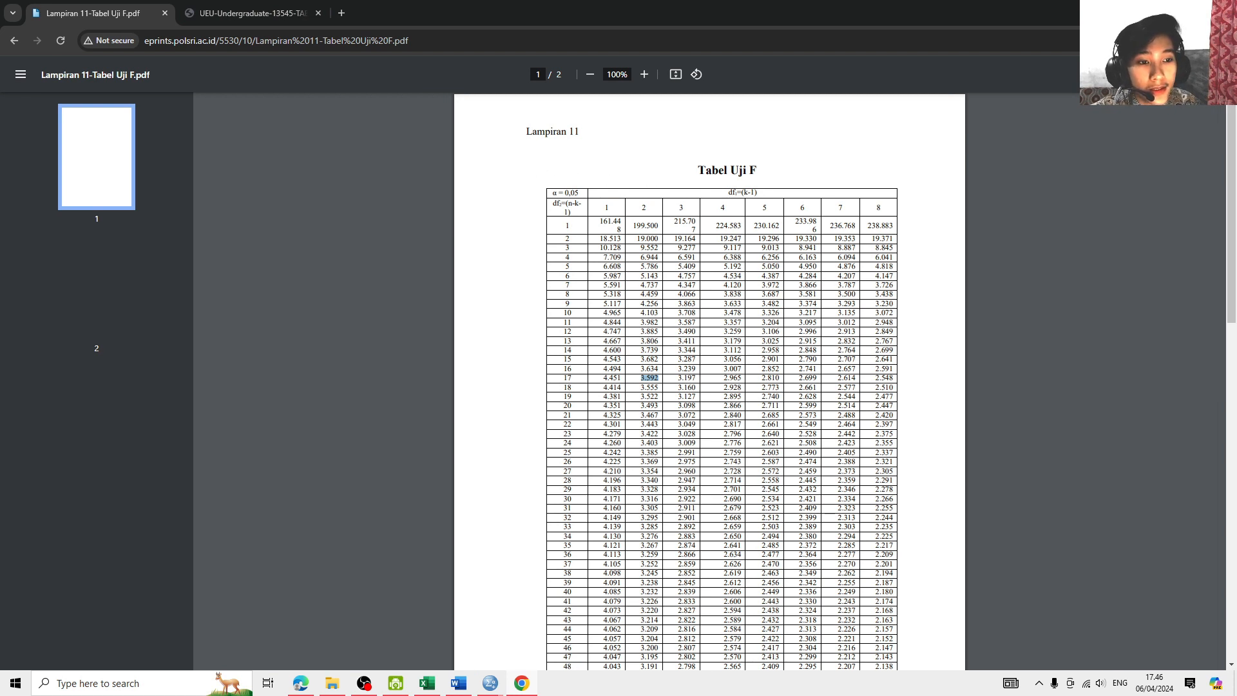
drag(698, 171, 748, 171)
click(733, 175)
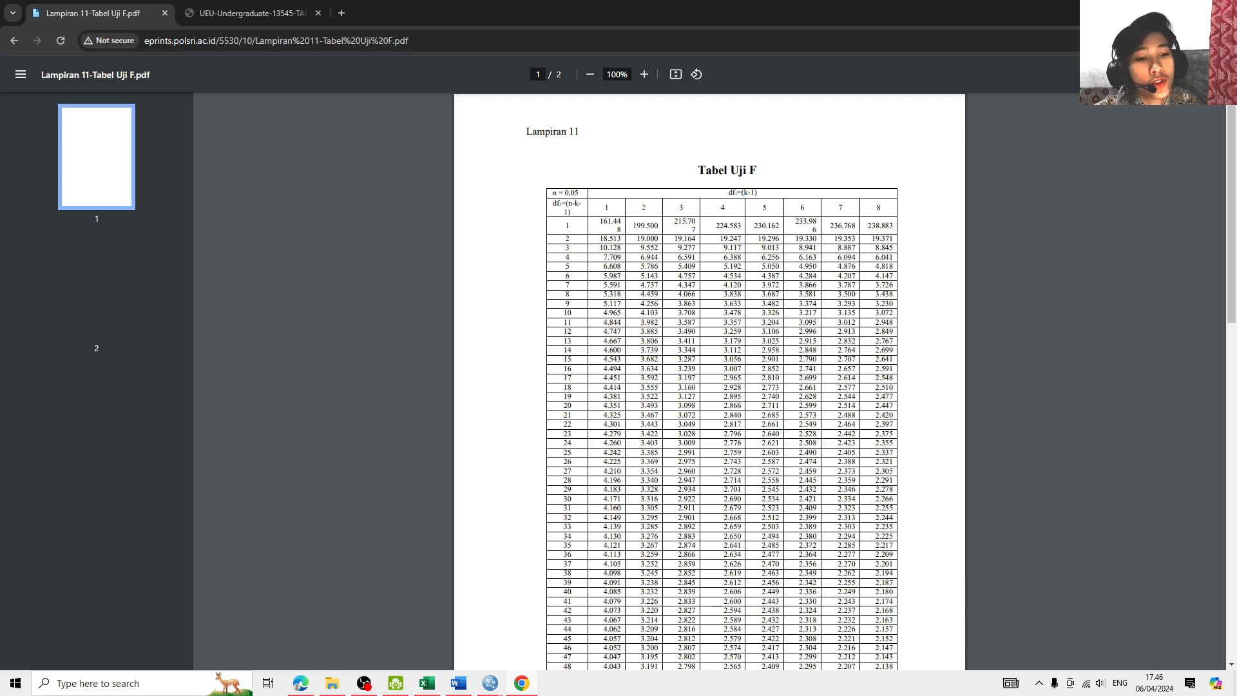
drag(644, 207, 645, 225)
click(645, 225)
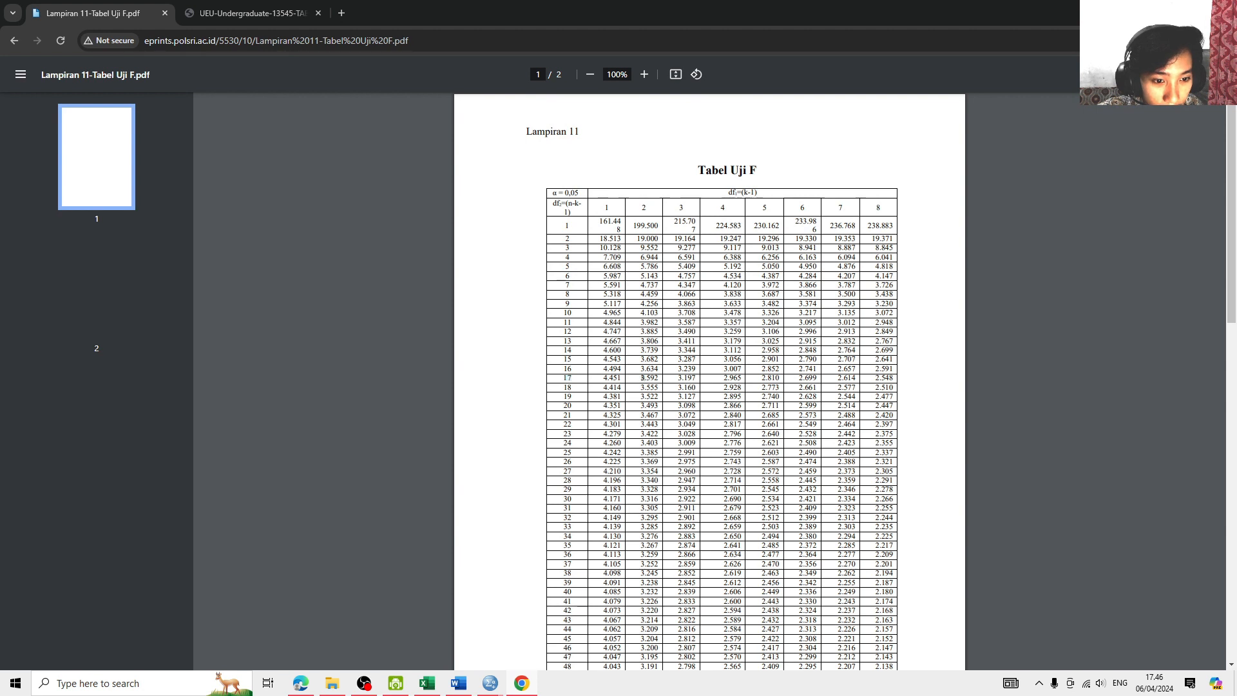
drag(641, 378, 659, 378)
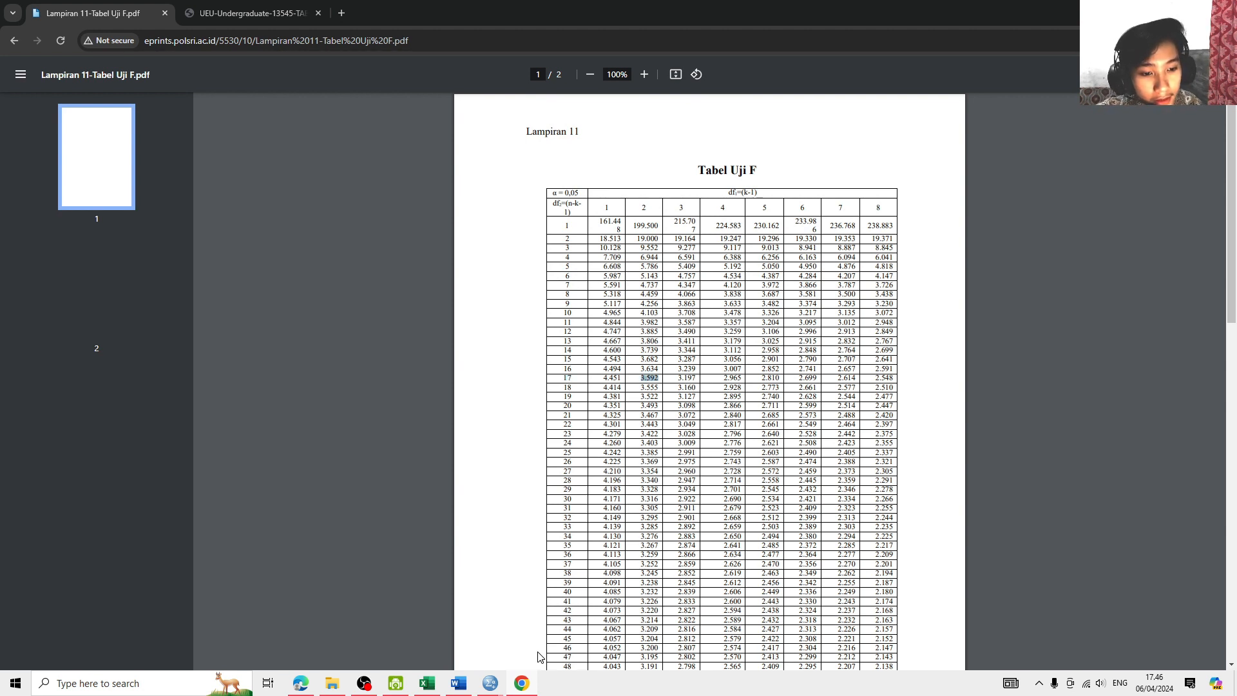
- Review the f-tabel line in the Word document, compare it with the F value in the SPSS ANOVA table, and return to Word
click(465, 683)
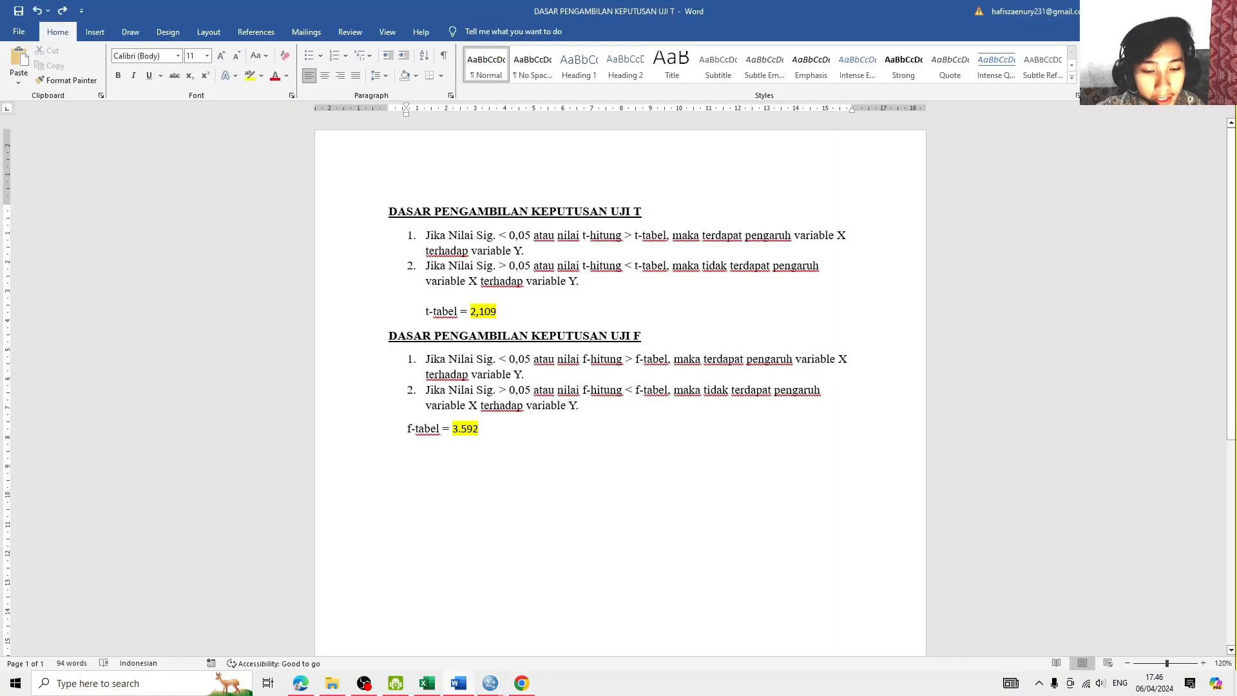
click(389, 428)
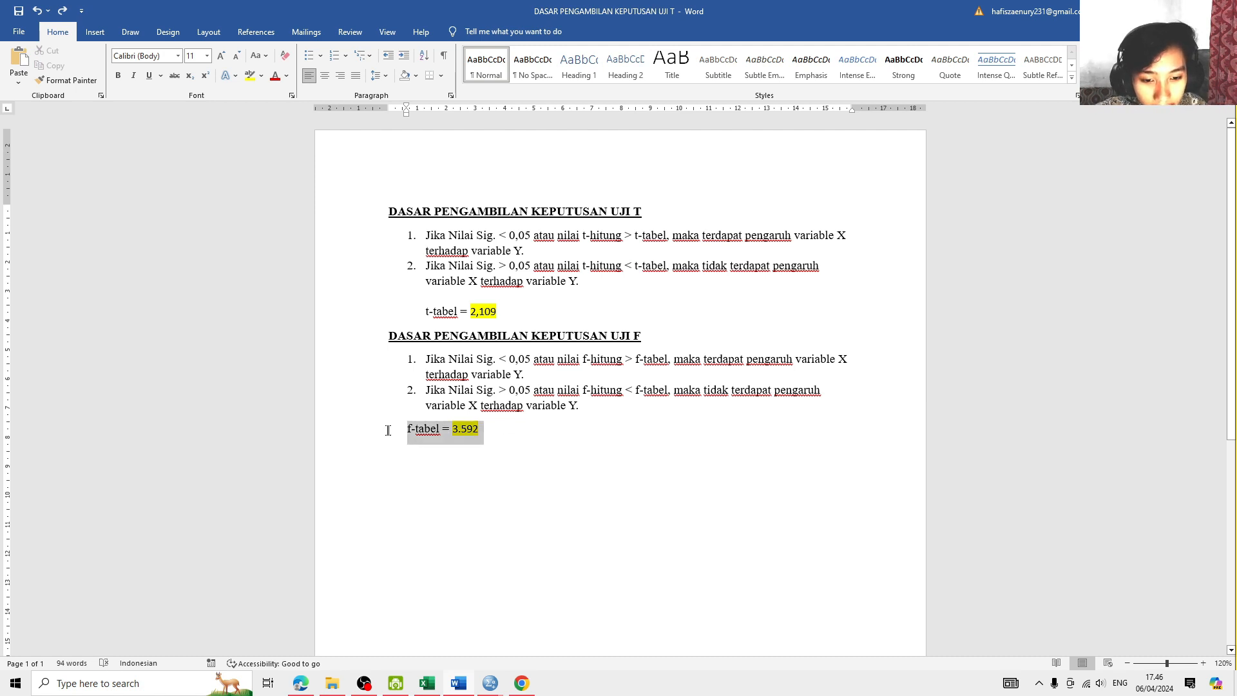
click(496, 475)
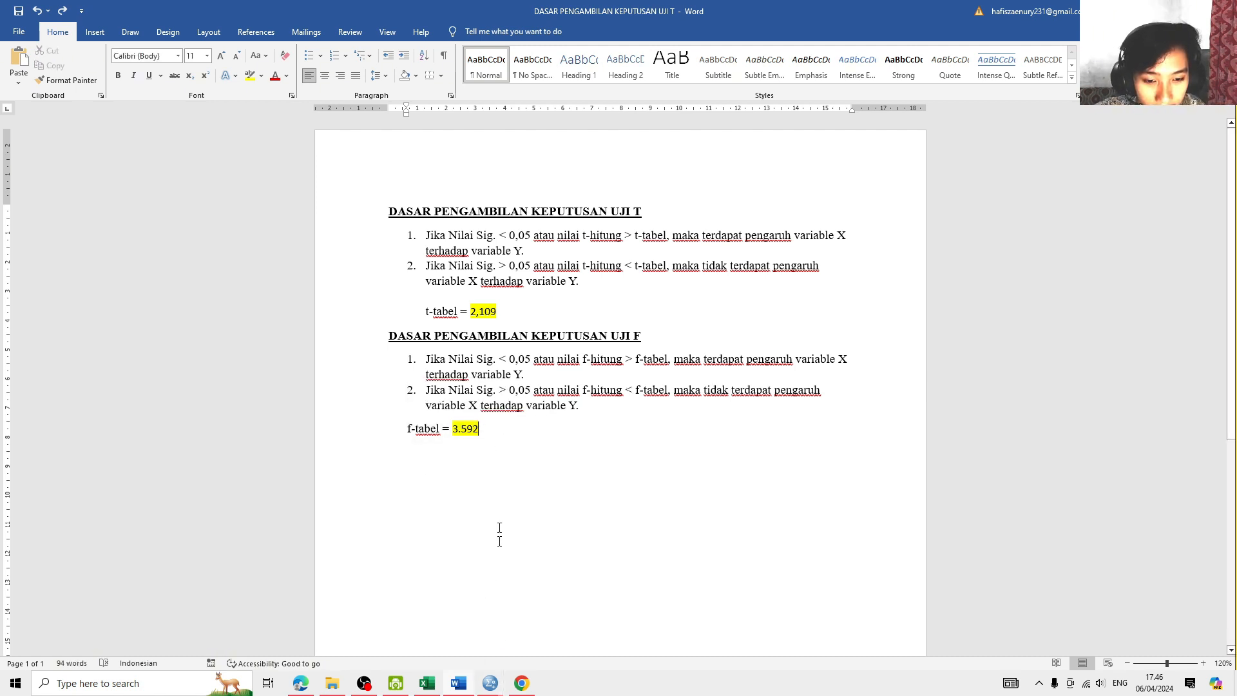
mouse_move(490, 683)
click(451, 630)
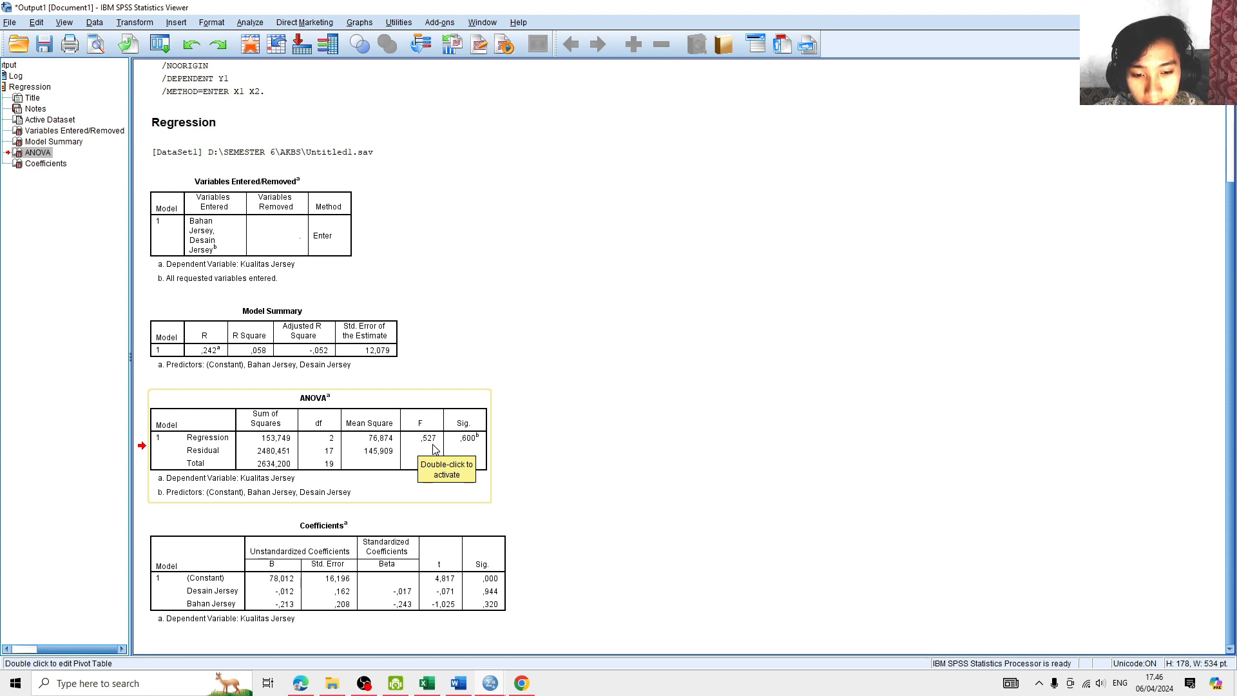
click(459, 683)
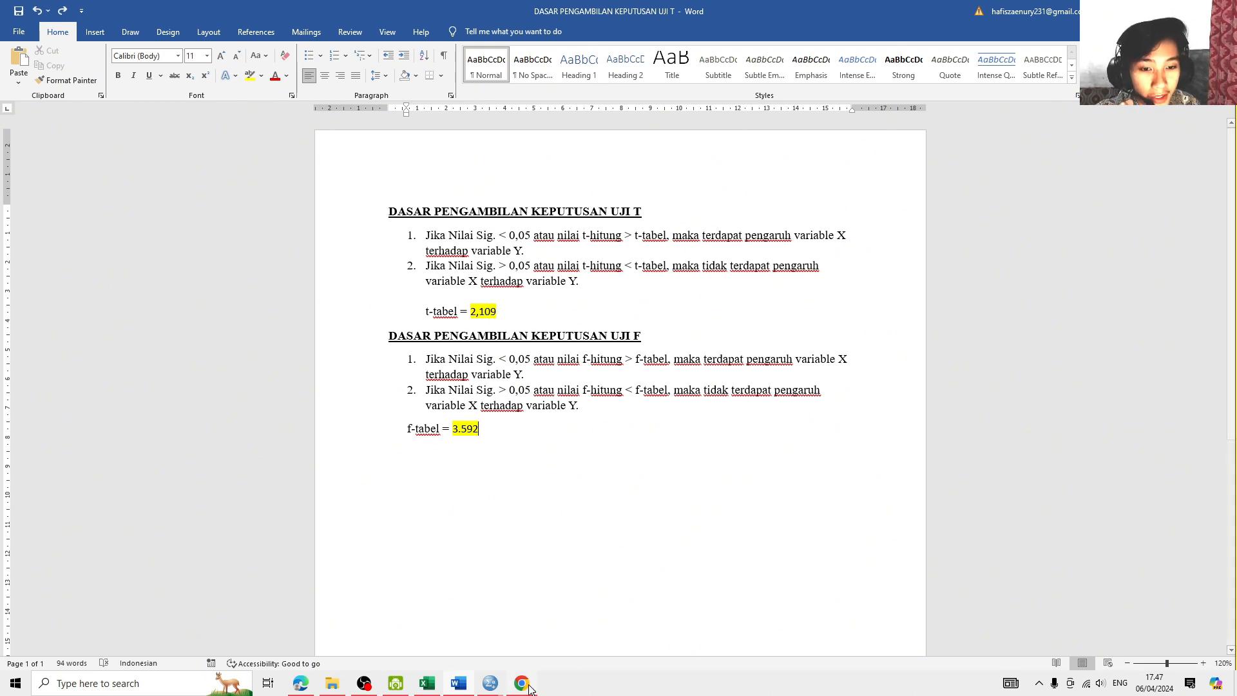
- Examine the ANOVA table in the SPSS output again, and go back to the F-test decision criteria in Word
mouse_move(500, 685)
click(473, 656)
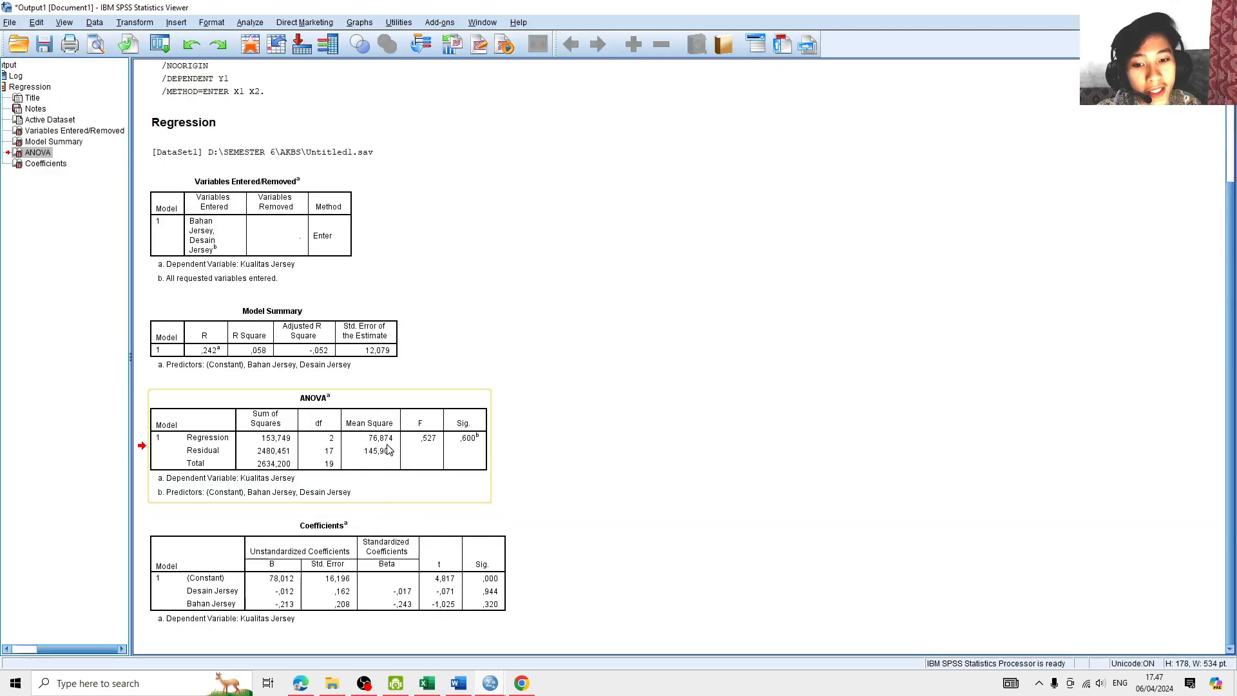
click(415, 527)
click(400, 469)
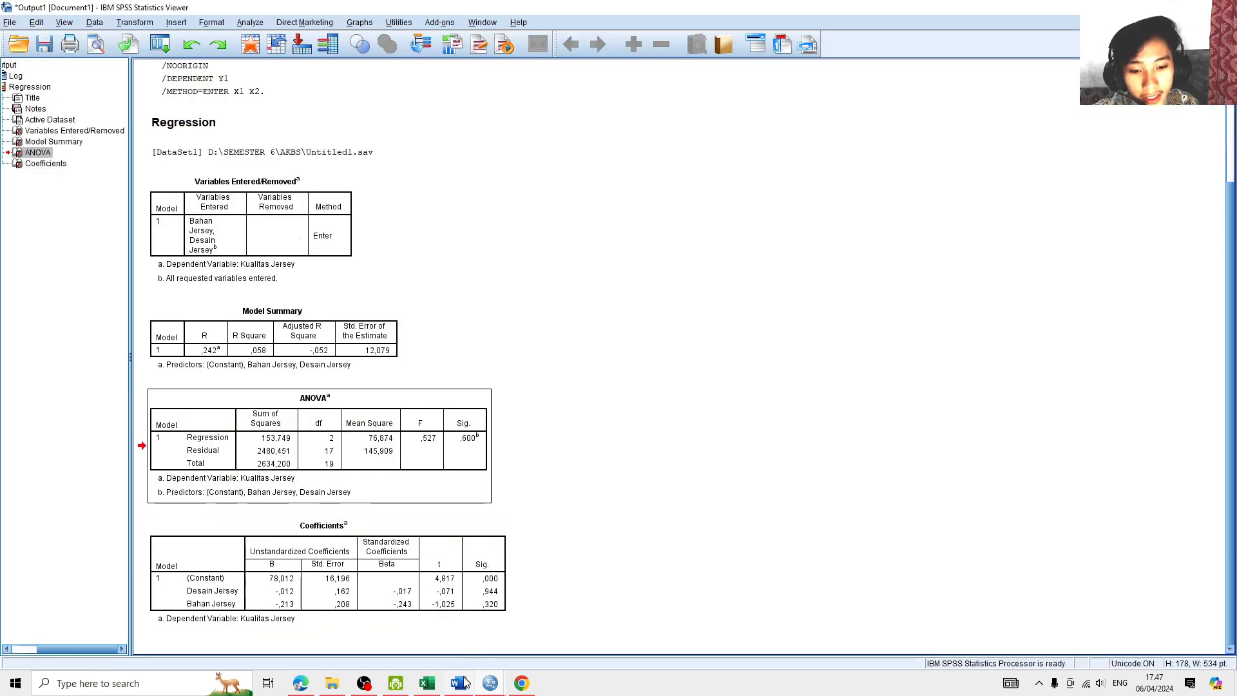
key(alt+Tab)
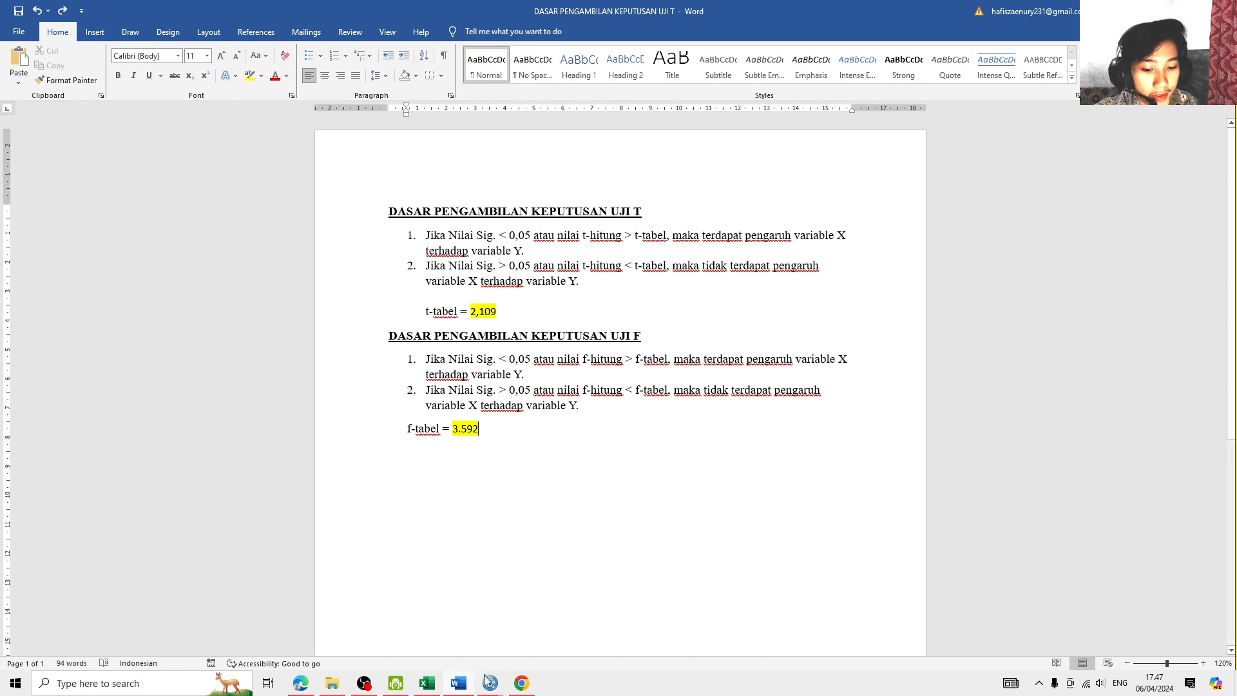
- Examine the Desain Jersey and Bahan Jersey rows of the SPSS Coefficients table, and return to the decision criteria in Word
mouse_move(489, 689)
click(454, 646)
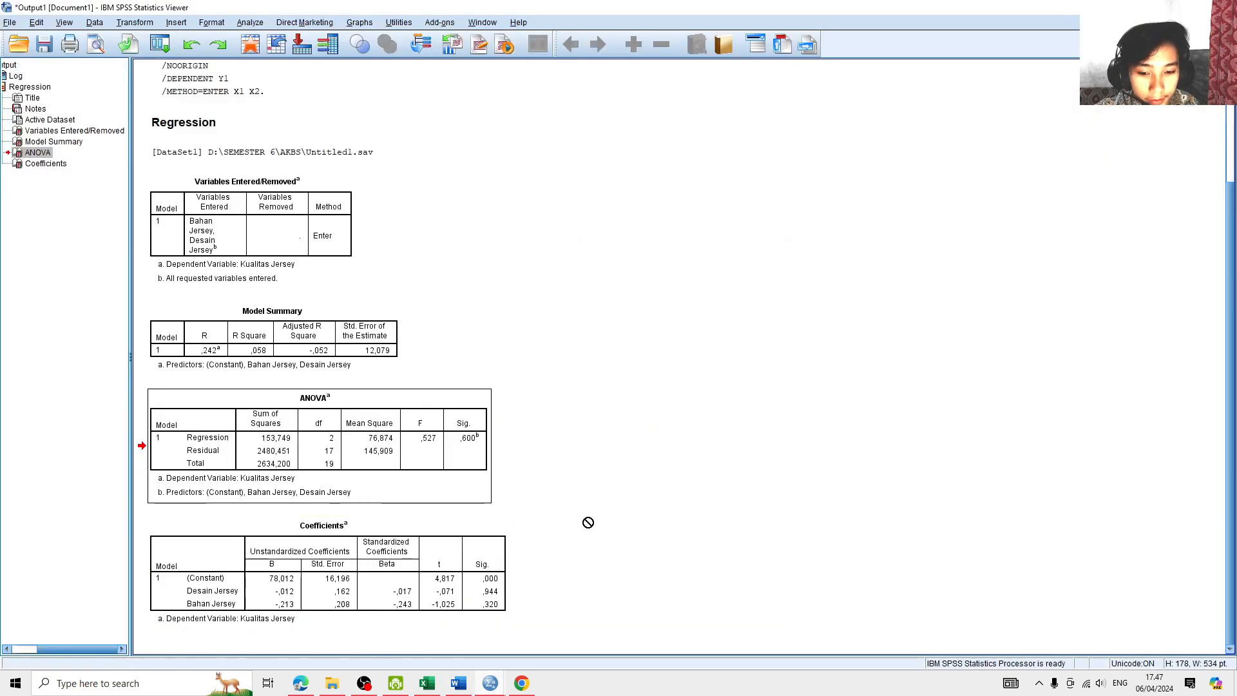
click(237, 581)
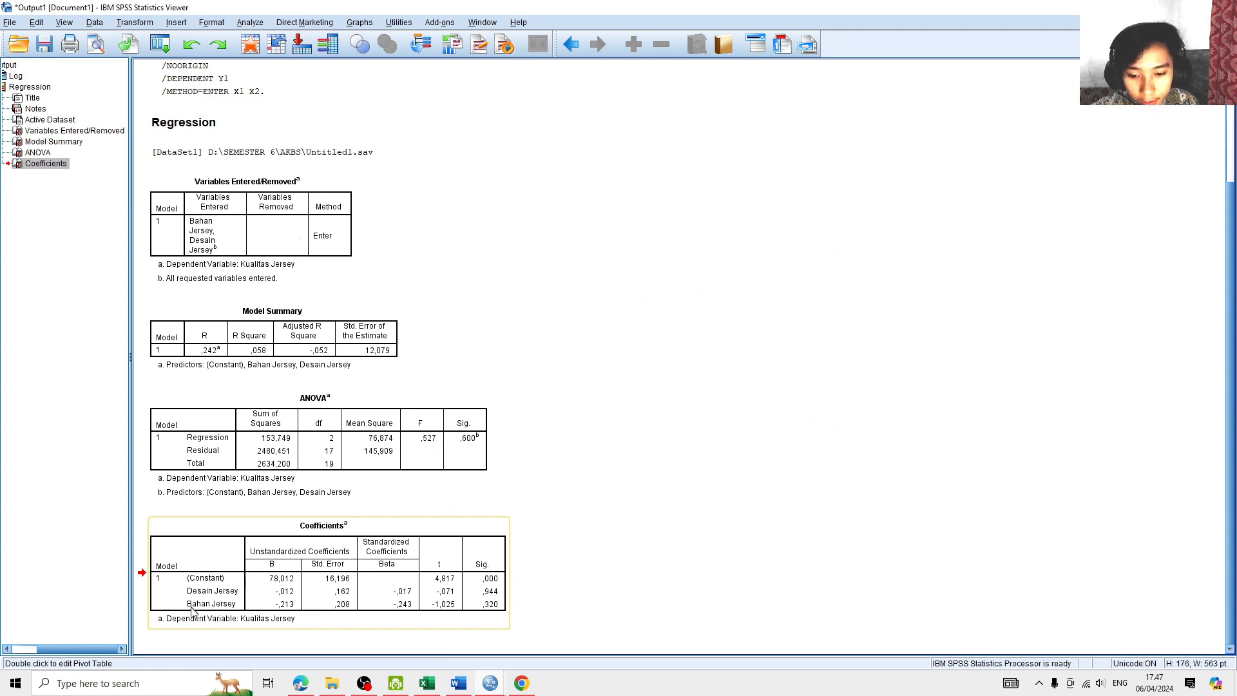
drag(250, 613, 449, 652)
click(461, 683)
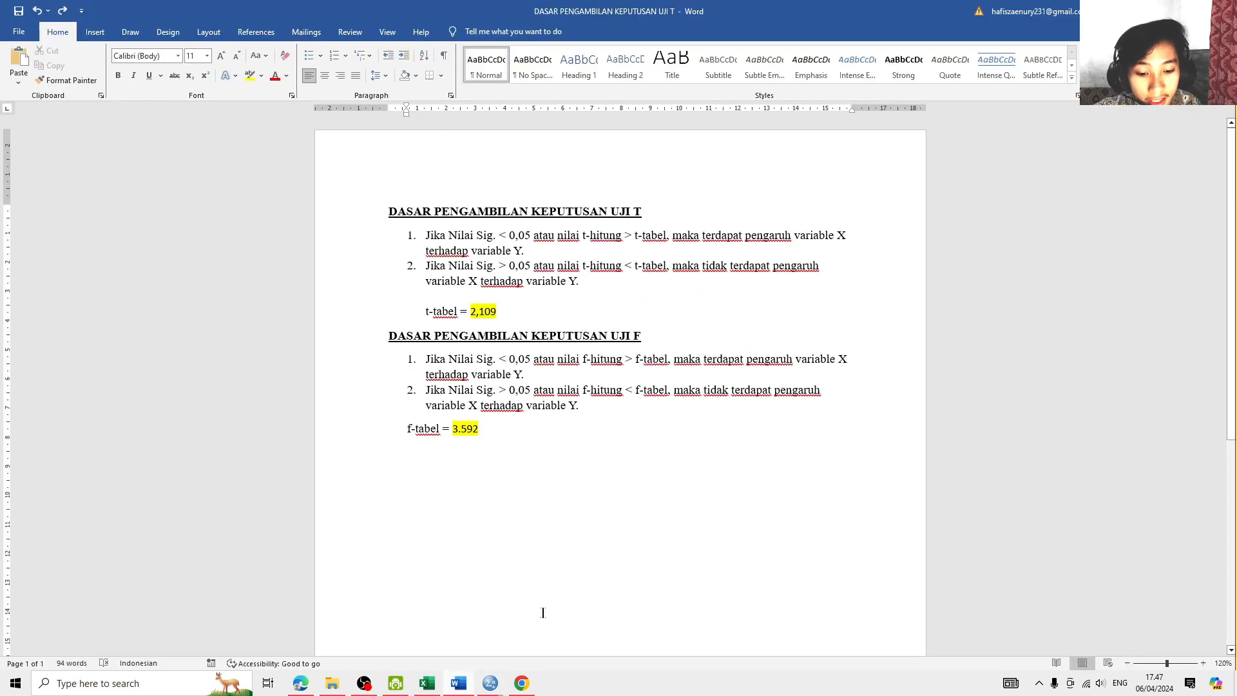